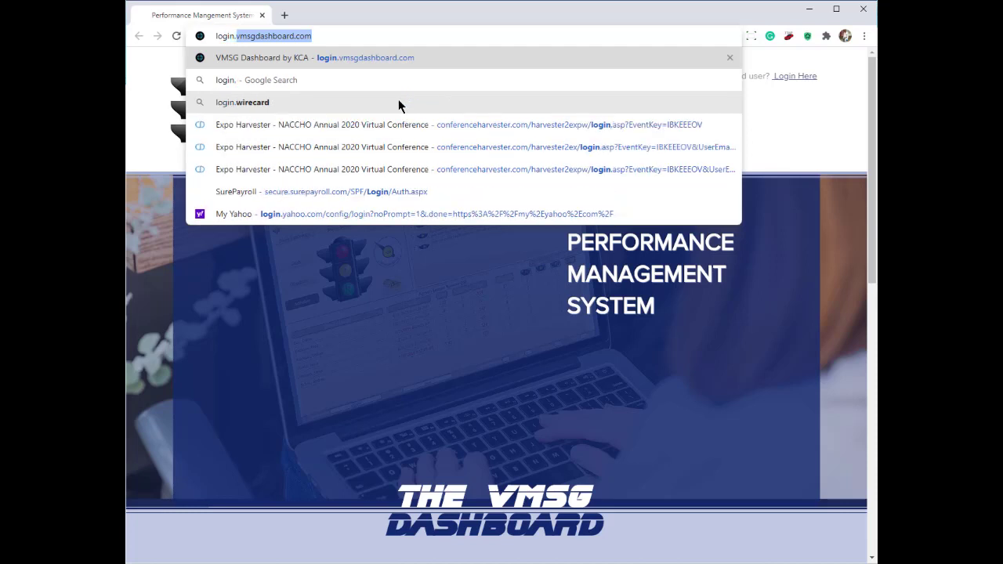
# Step: On login.vmsgdashboard.com, use Send my User Info to e-mail the login details to the autofilled address
pyautogui.press('Return')
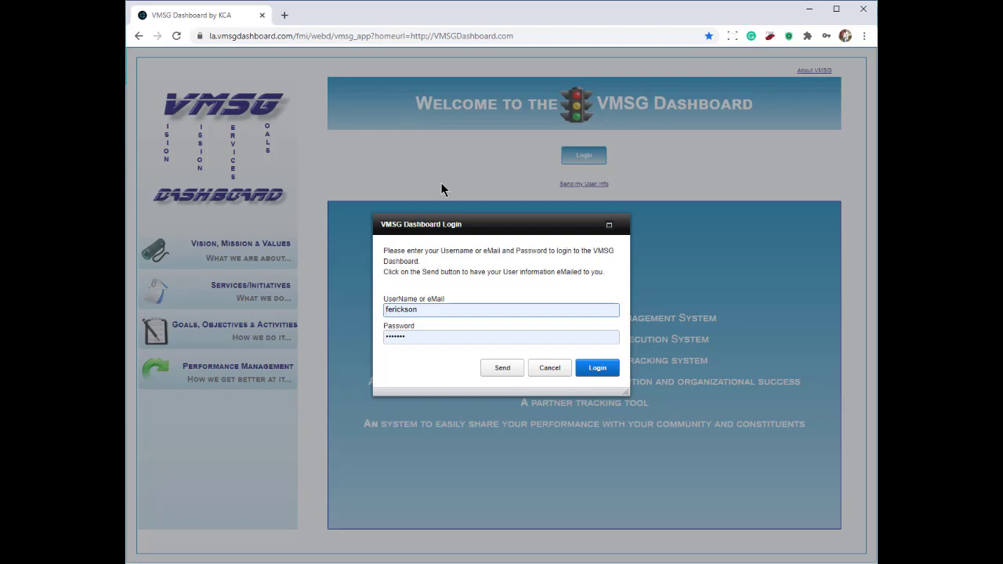
pyautogui.click(504, 372)
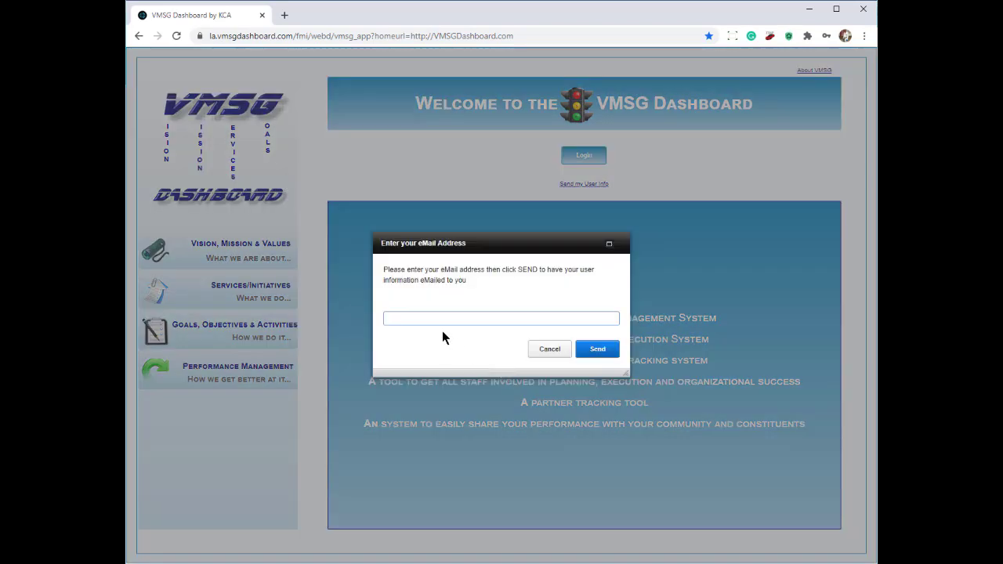
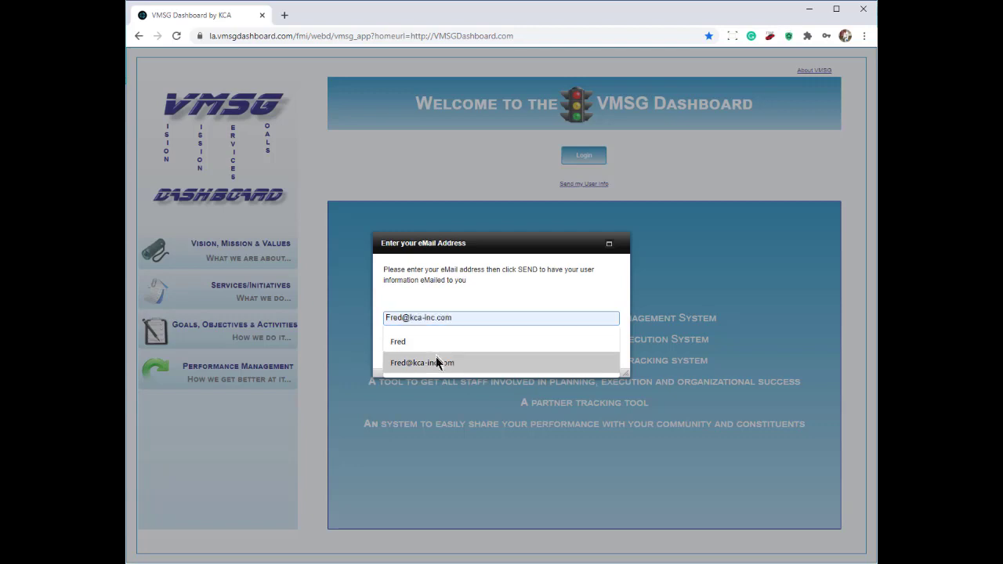
pyautogui.click(435, 362)
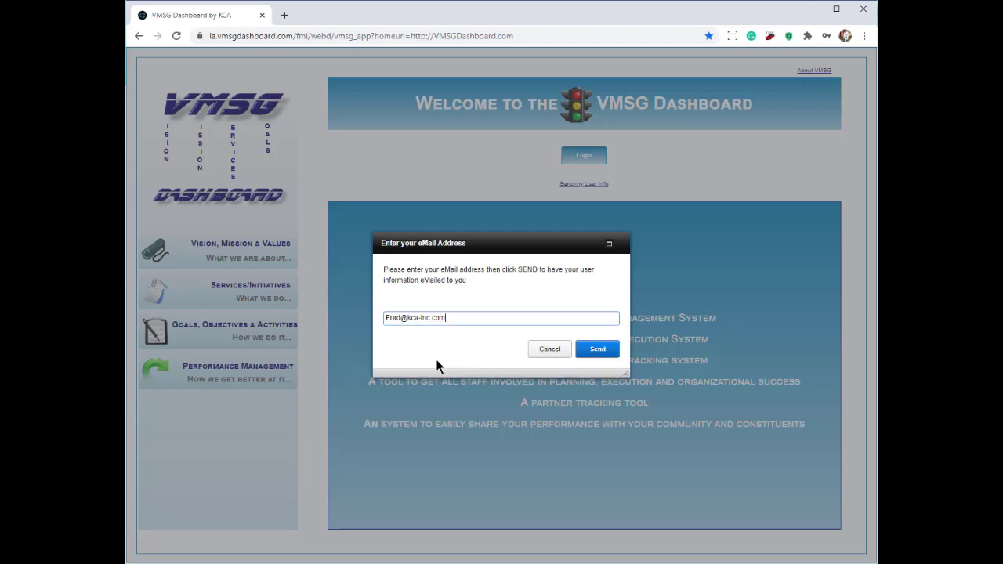
pyautogui.click(600, 351)
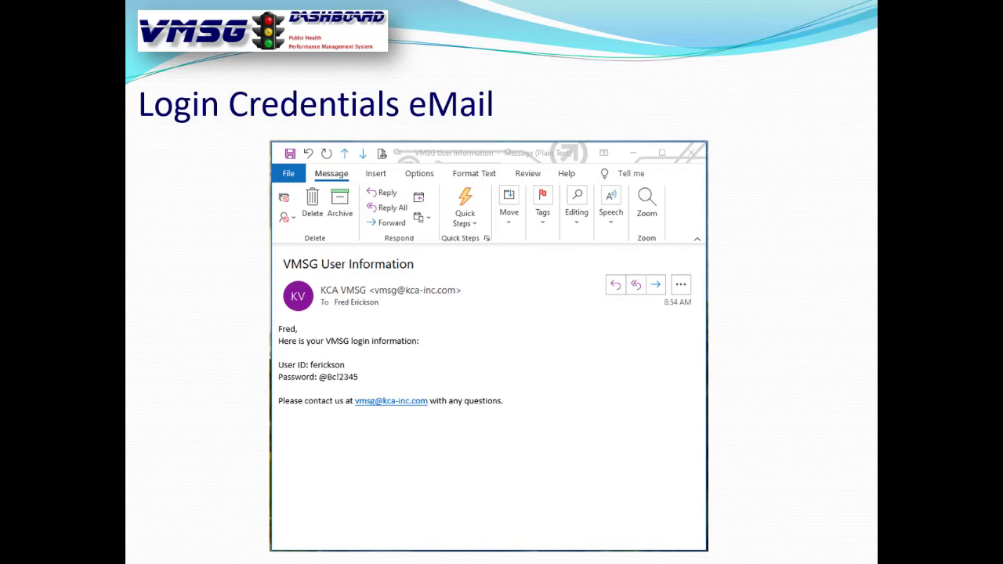
# Step: Circle the User ID and Password lines on the slide in red, then go back to the browser
pyautogui.moveTo(270, 355)
pyautogui.mouseDown()
pyautogui.moveTo(373, 379)
pyautogui.moveTo(368, 351)
pyautogui.mouseUp()
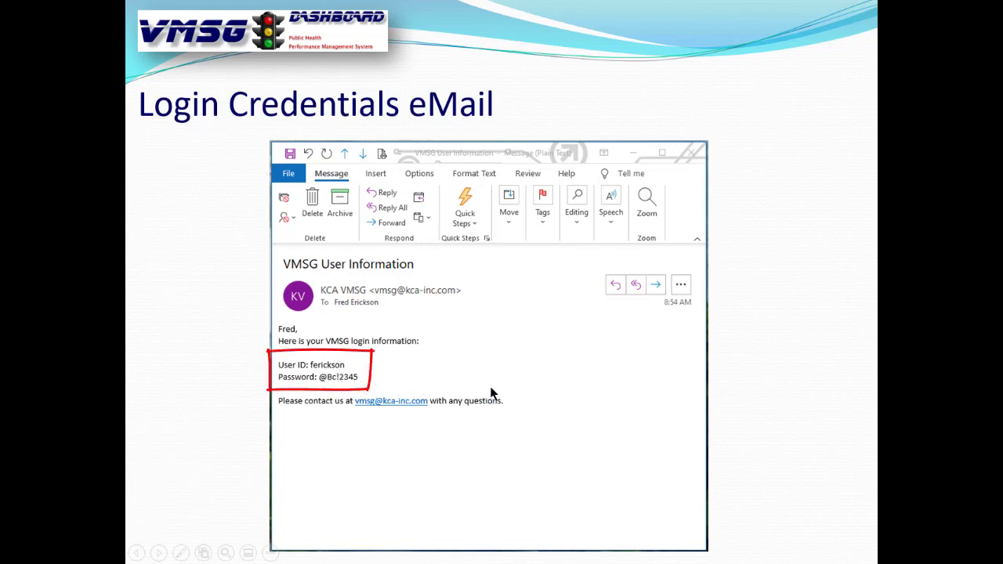
pyautogui.hotkey('alt', 'Tab')
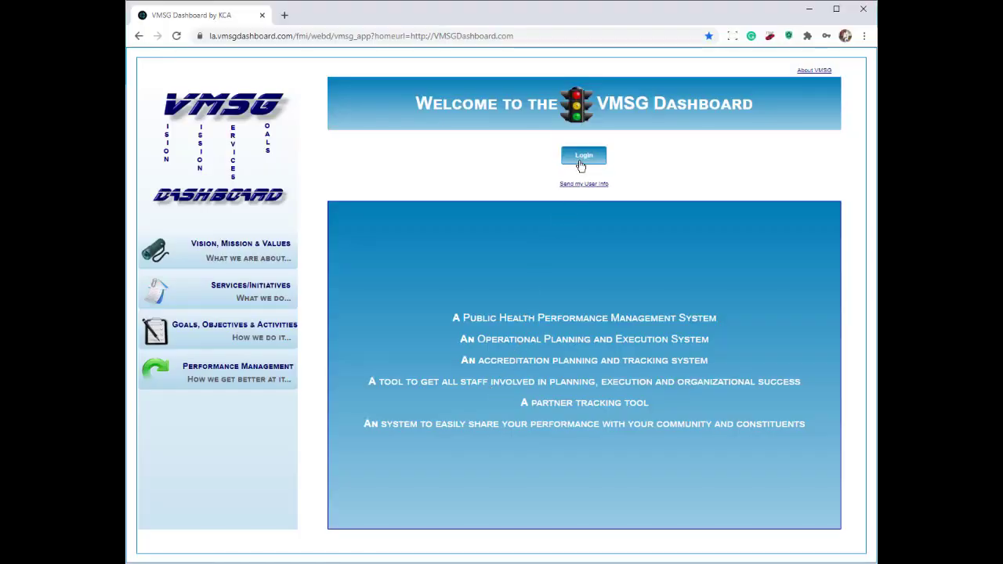
# Step: Sign in with the pre-filled credentials, choose Main Menu, and accept the No PII notice
pyautogui.click(583, 157)
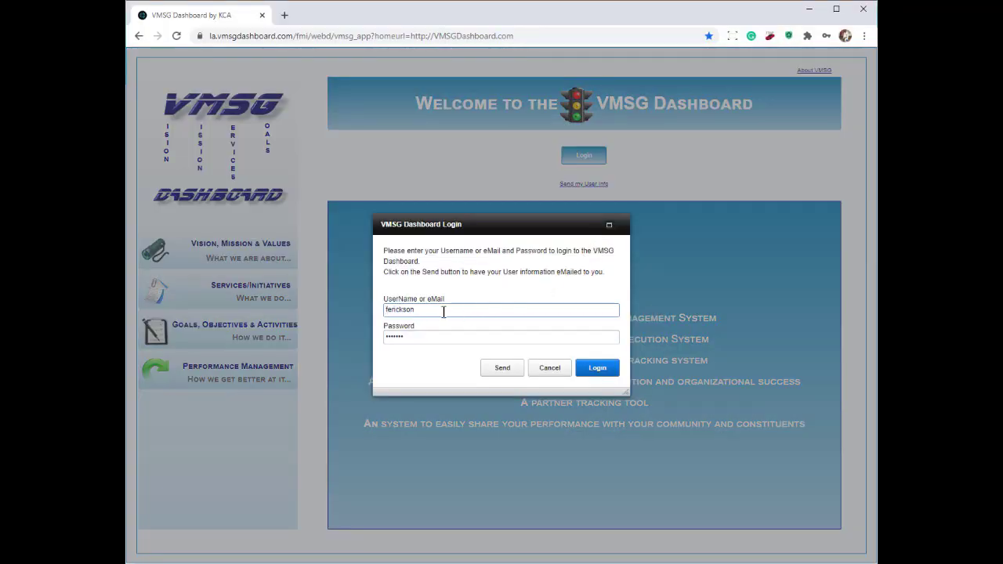
pyautogui.click(445, 311)
pyautogui.click(598, 369)
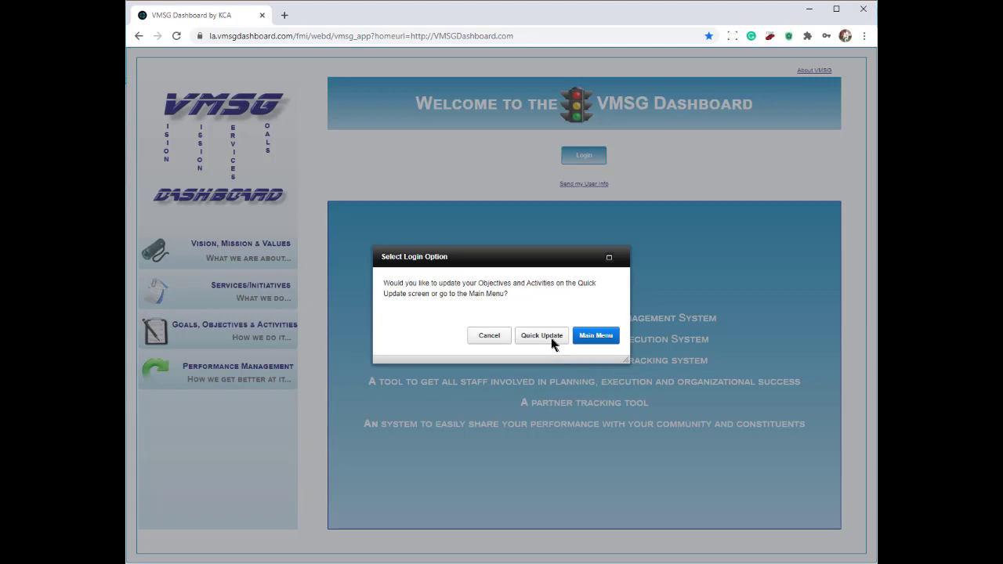
pyautogui.click(594, 337)
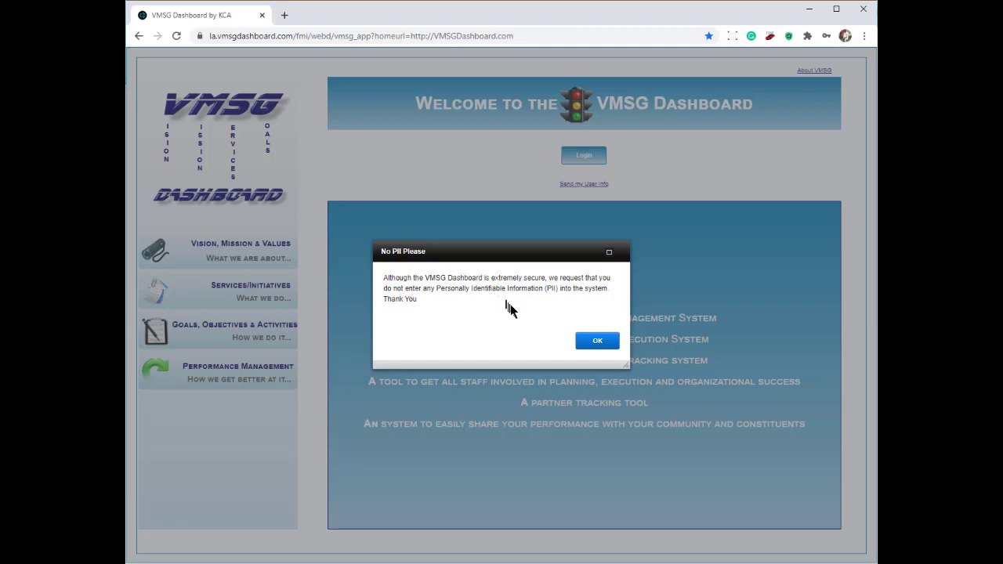
pyautogui.click(600, 350)
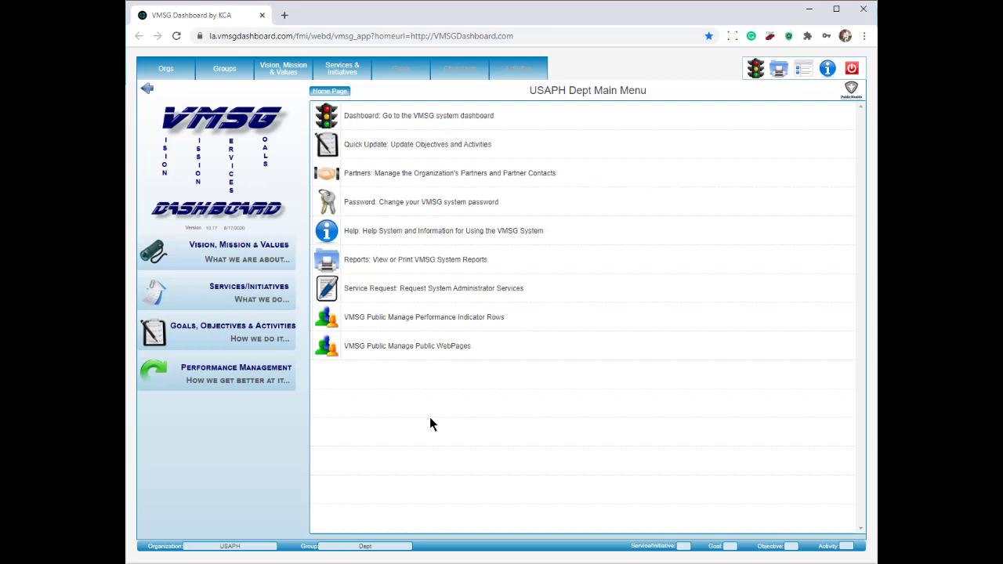
# Step: Cancel the Change Password dialog unchanged, then log off the dashboard
pyautogui.click(394, 204)
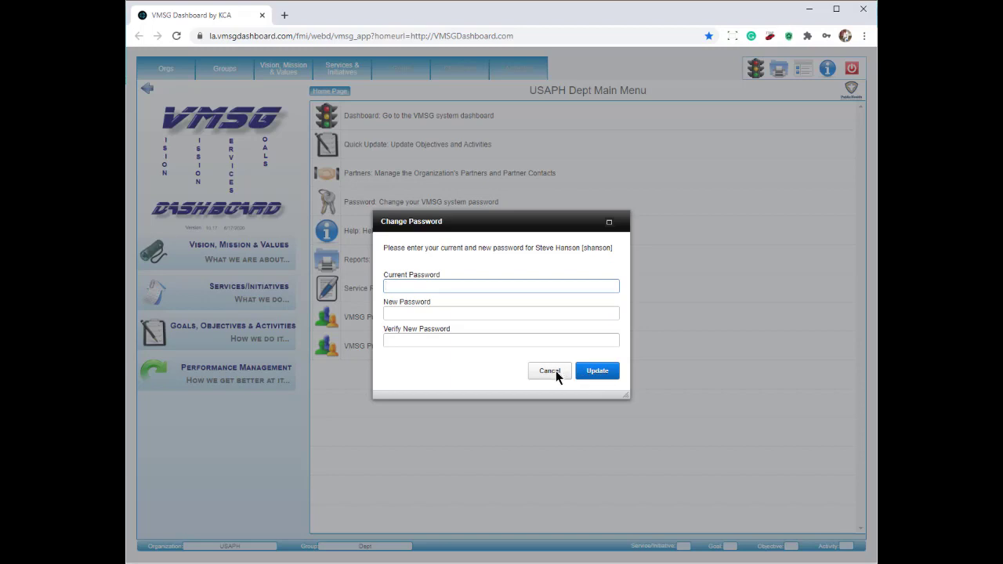
pyautogui.click(550, 371)
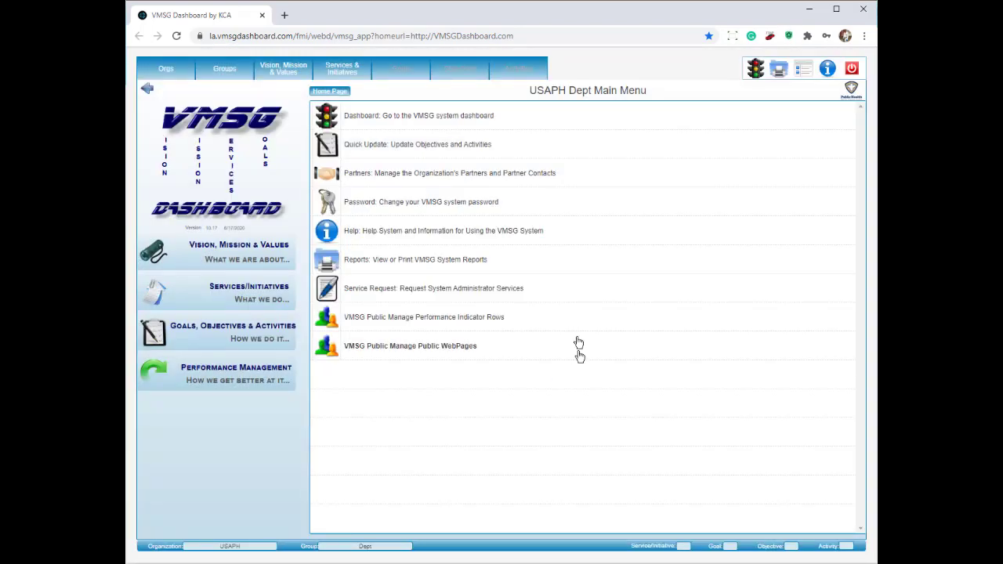
pyautogui.click(853, 70)
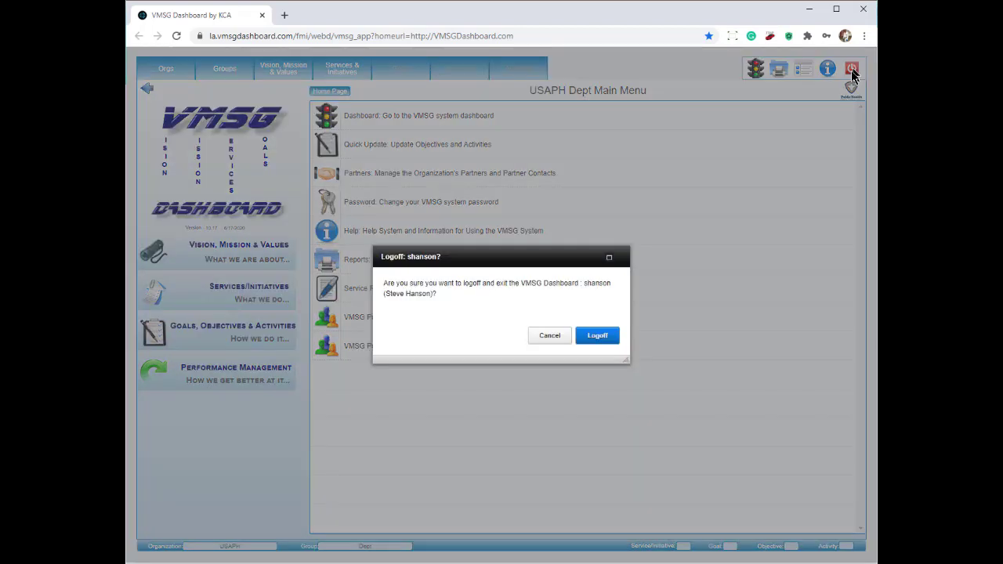
pyautogui.click(597, 336)
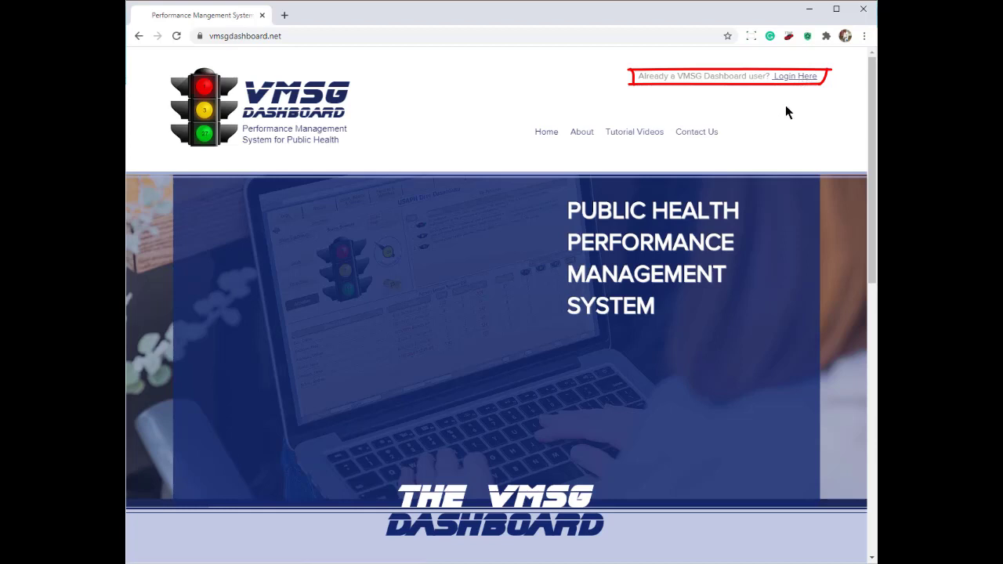
# Step: From Login Here, sign in with the saved credentials, choose Main Menu and accept the No PII notice
pyautogui.click(812, 76)
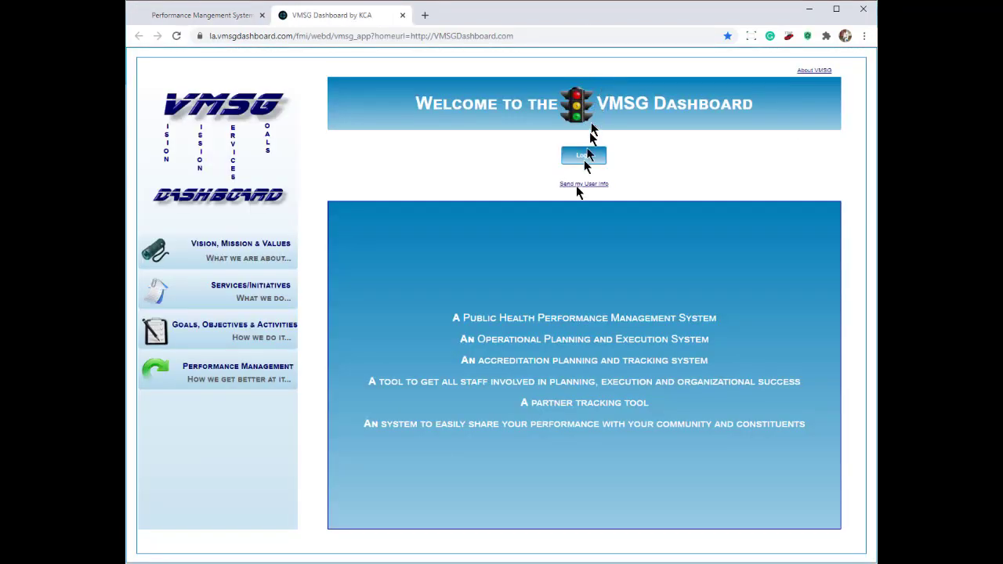
pyautogui.click(584, 155)
pyautogui.click(602, 366)
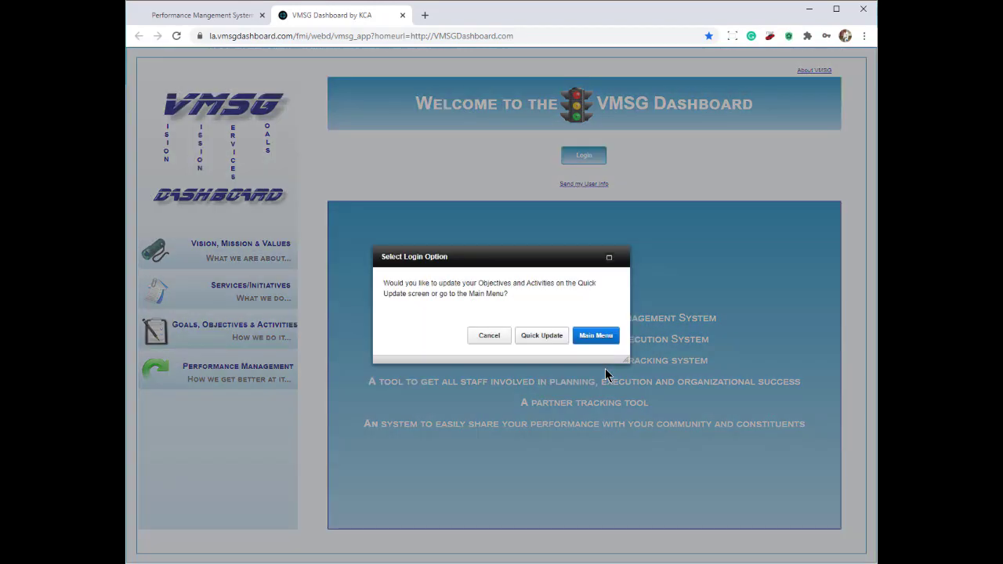
pyautogui.click(601, 339)
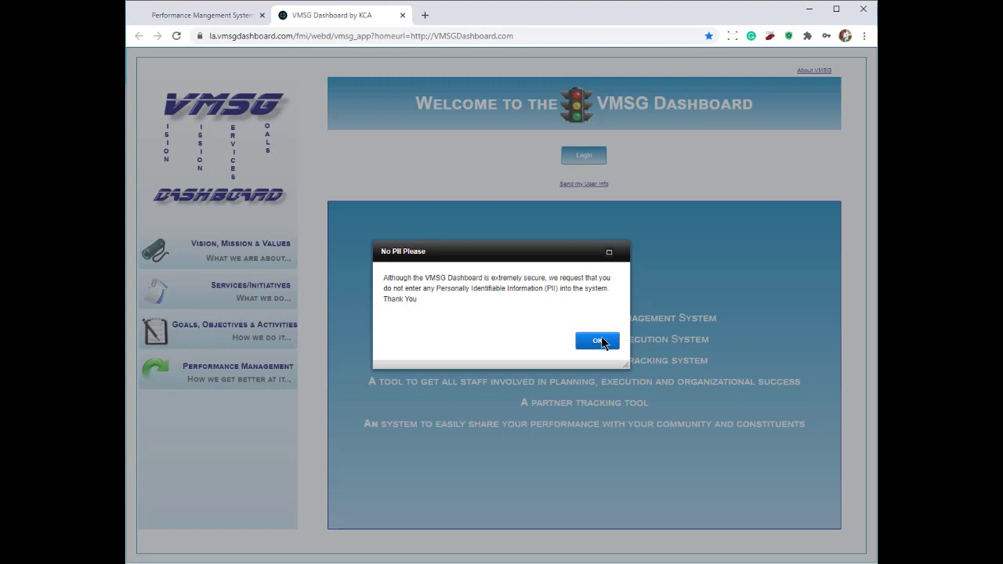
pyautogui.click(599, 342)
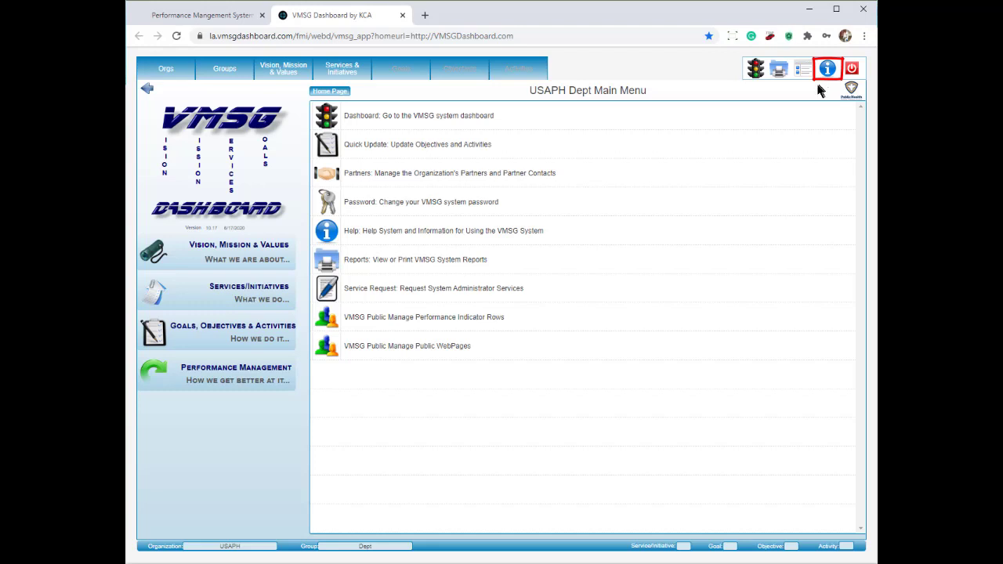
# Step: Show the Help for Adding & Managing Services/Initiatives from the Services & Initiatives page
pyautogui.click(346, 73)
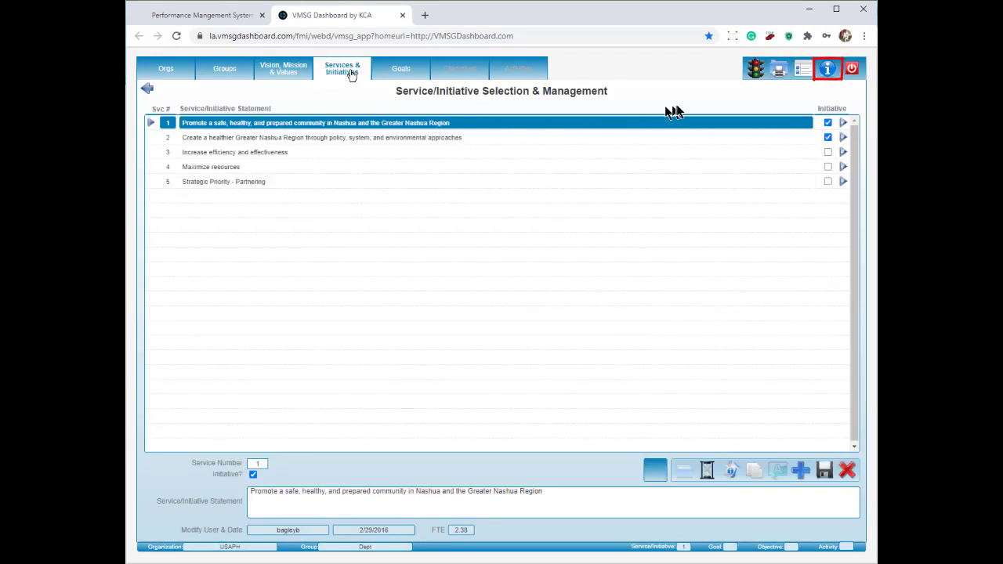
pyautogui.click(829, 73)
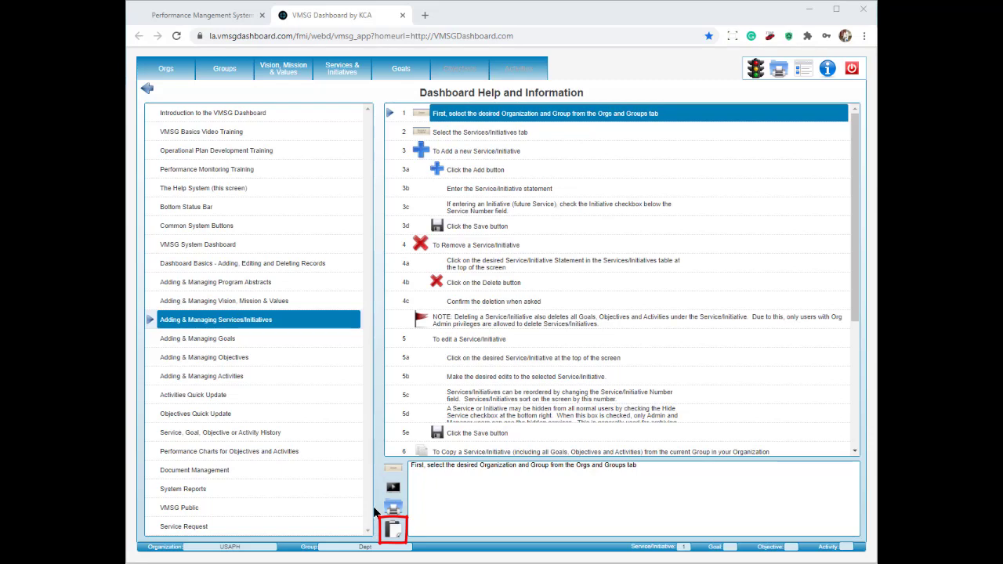
# Step: Generate the printable guide and save Temp_VMSG_User_Guide.pdf to the Downloads folder
pyautogui.click(387, 512)
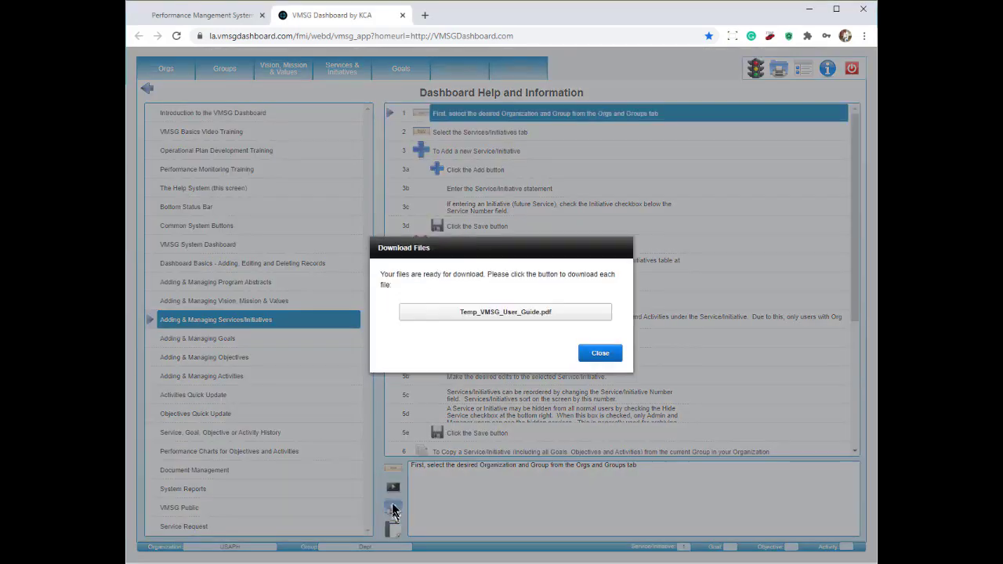
pyautogui.click(507, 313)
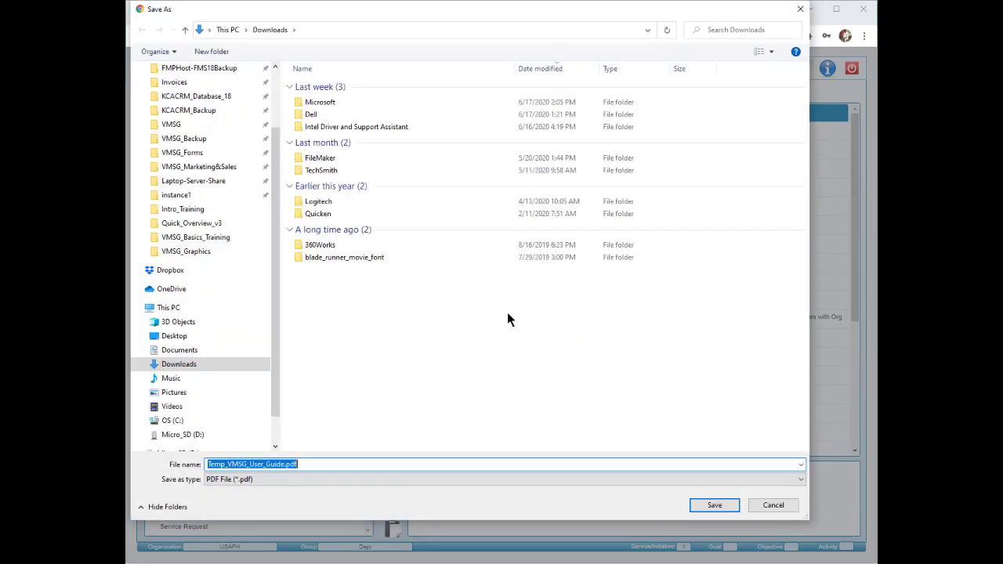
pyautogui.click(723, 506)
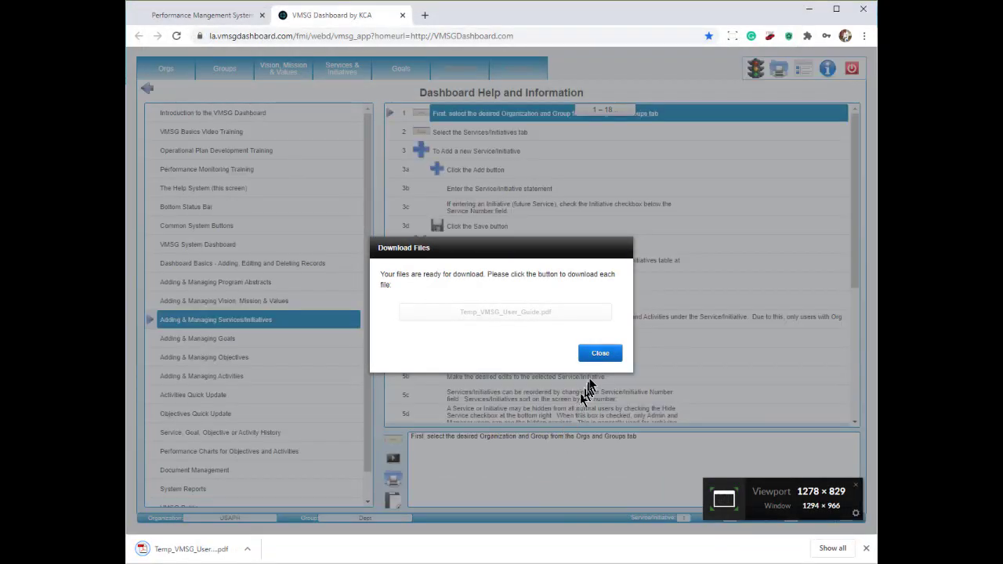
pyautogui.click(600, 354)
# Step: Open the downloaded guide at its Services/Initiatives section, then return to the Main Menu
pyautogui.click(210, 551)
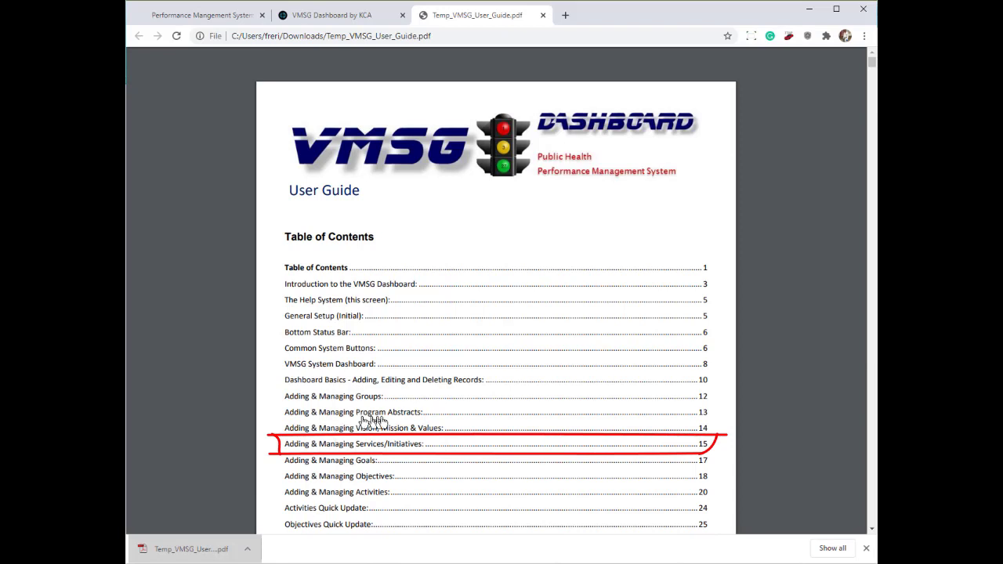
pyautogui.click(385, 446)
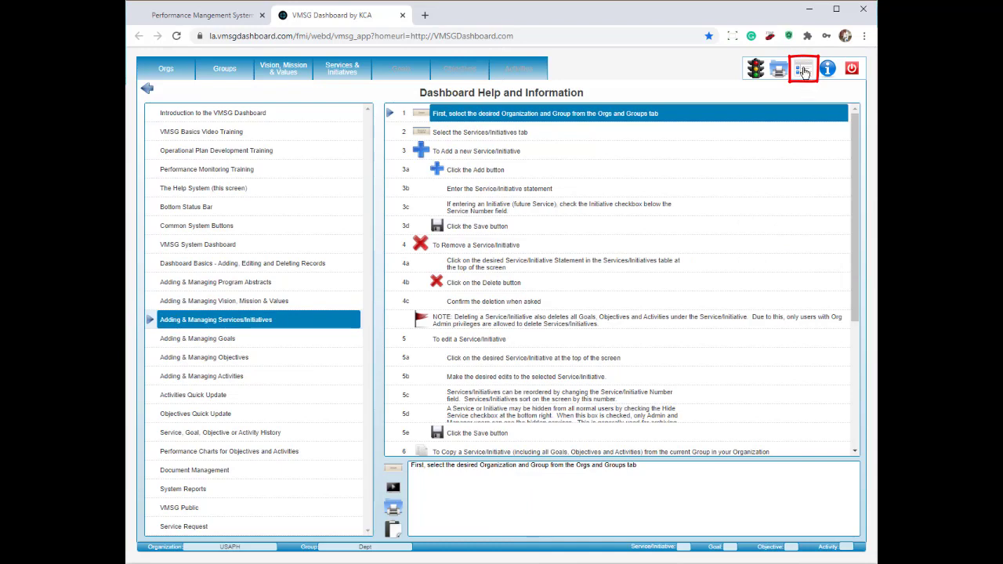
pyautogui.click(804, 71)
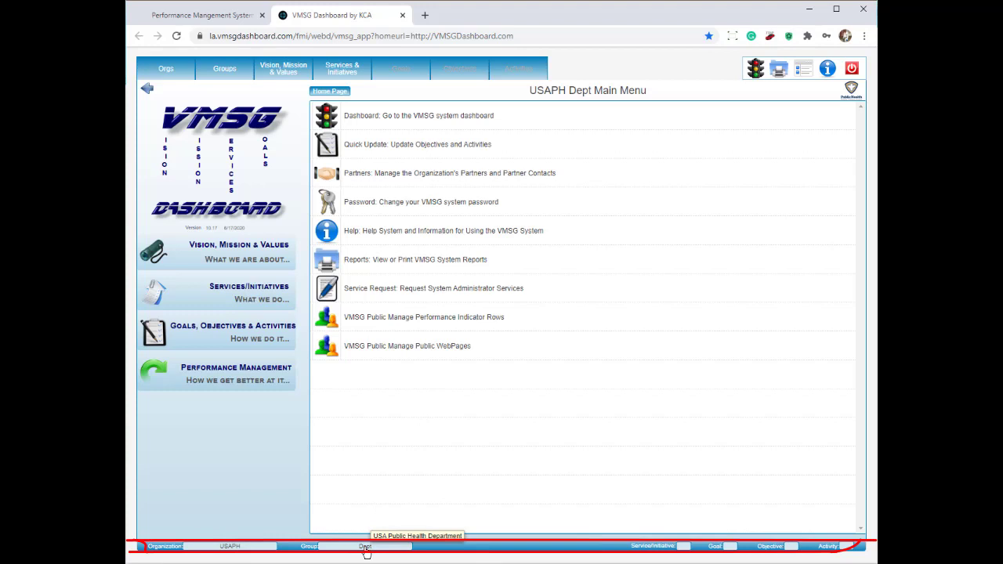
# Step: Open the USAPH Dept Dashboard with its status summary and Activity Leaders Summary
pyautogui.click(755, 70)
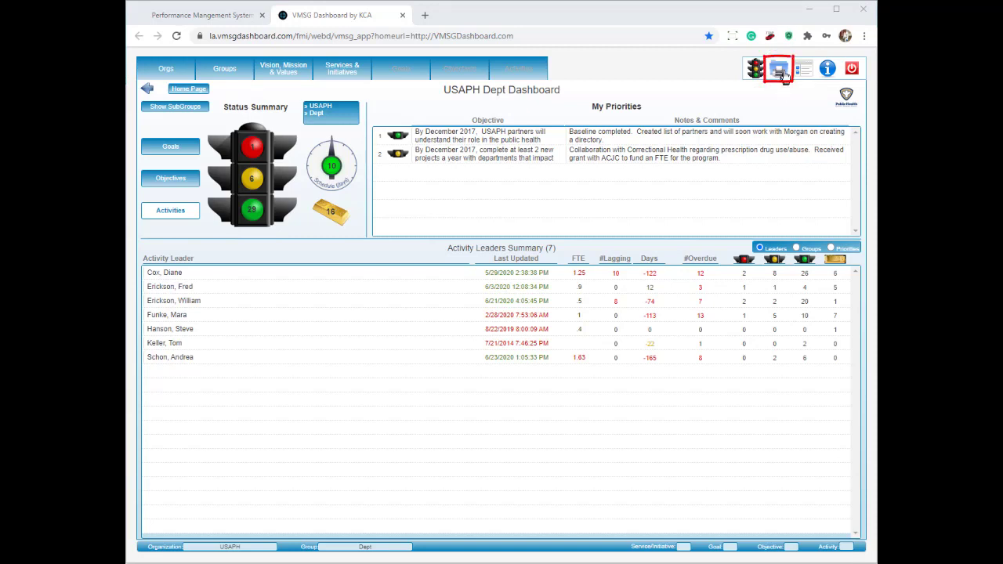
# Step: Bring up the VMSG Reports Menu from the toolbar Reports icon
pyautogui.click(779, 70)
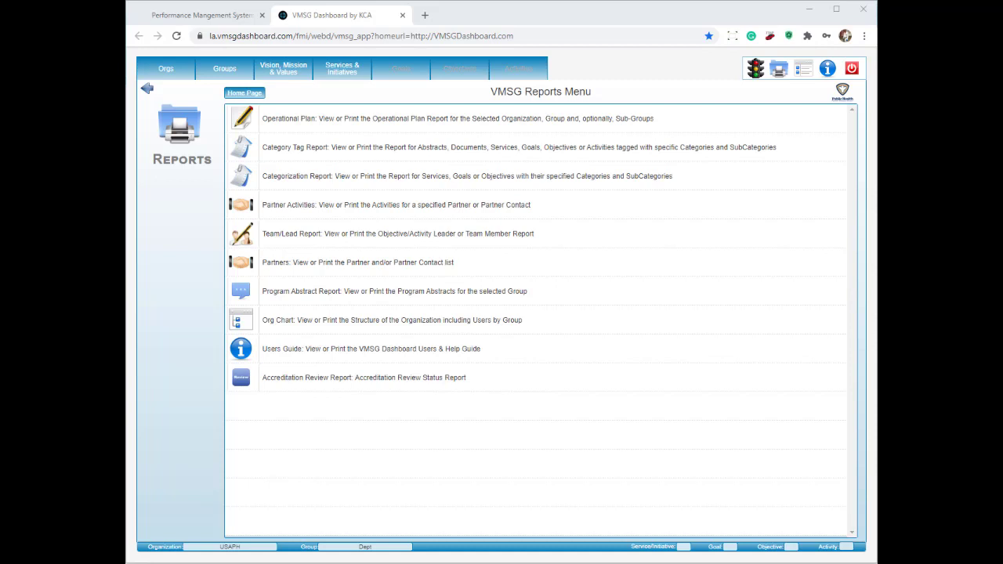
# Step: Switch the active group to CHD - Community Health Division and reopen the Reports Menu
pyautogui.click(226, 71)
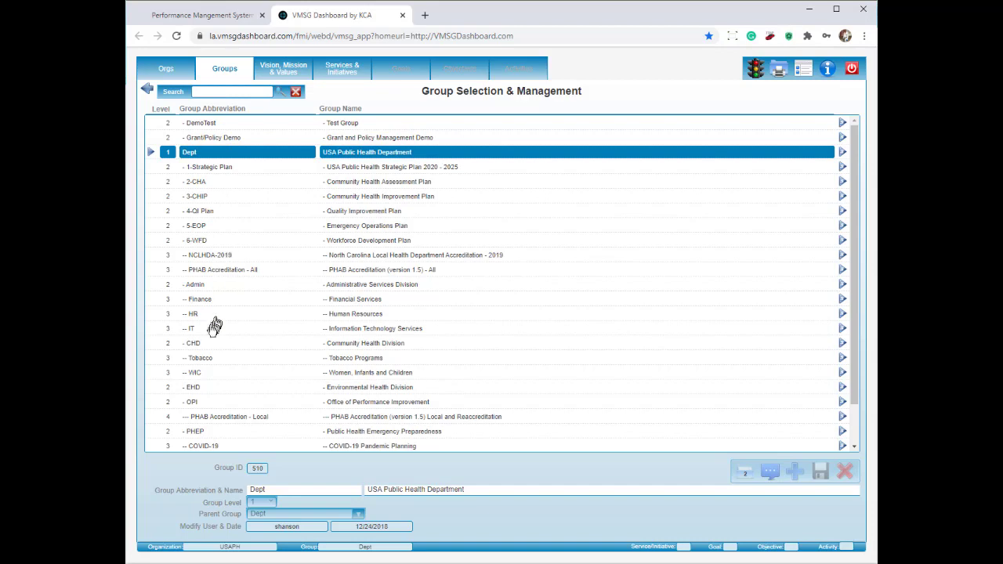
pyautogui.click(195, 346)
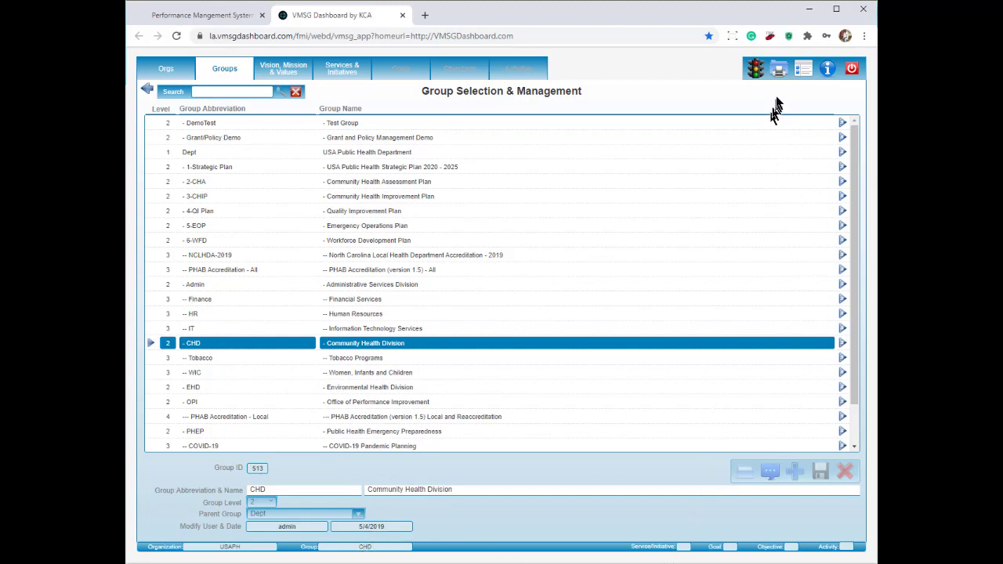
pyautogui.click(779, 71)
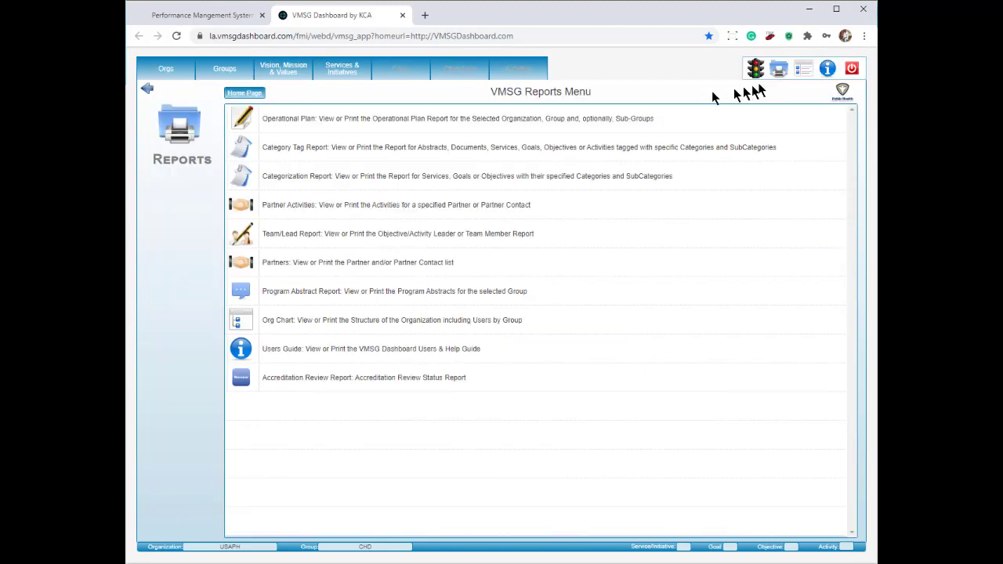
# Step: Open the CHD Operational Plan Report, scroll its services, and highlight the Service 1 Safe Kids USA heading
pyautogui.click(555, 121)
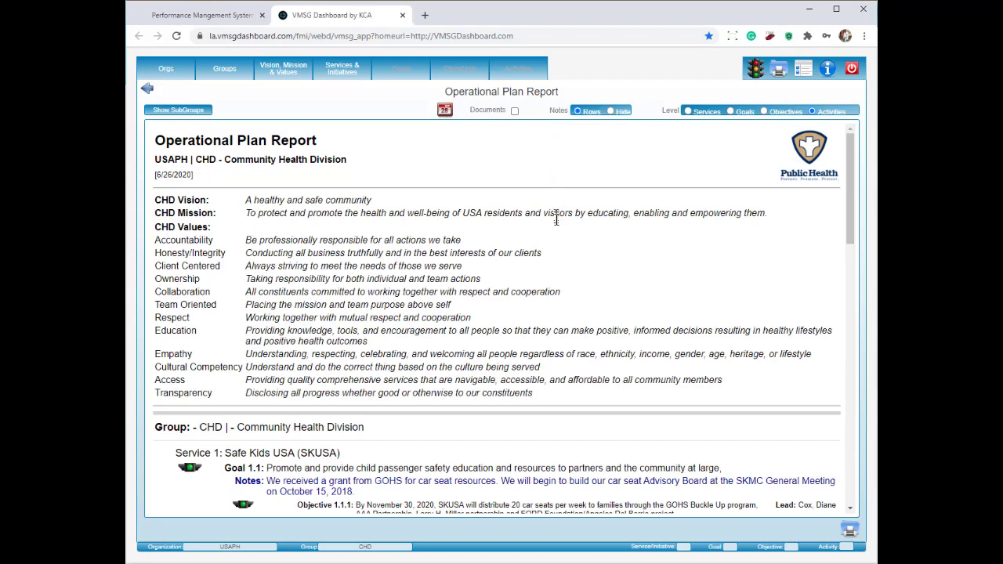
pyautogui.scroll(-2, 552, 248)
pyautogui.scroll(-2, 553, 248)
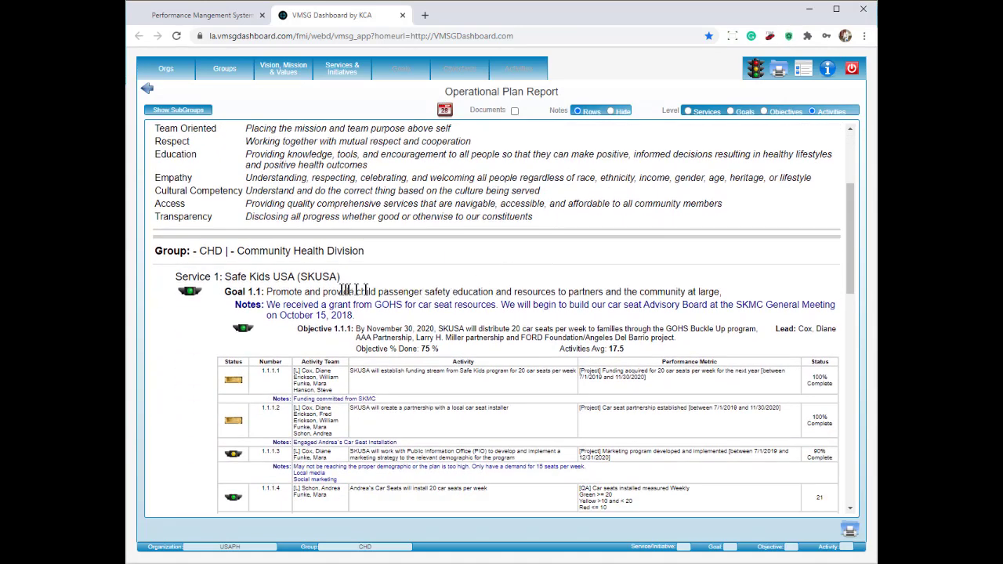
pyautogui.moveTo(348, 283); pyautogui.dragTo(175, 276)
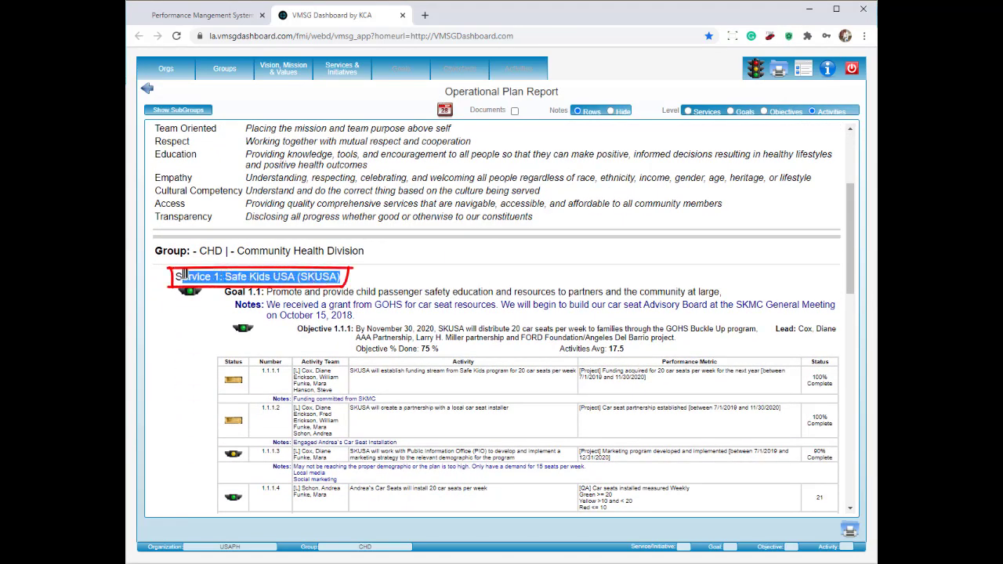
pyautogui.scroll(-10, 368, 278)
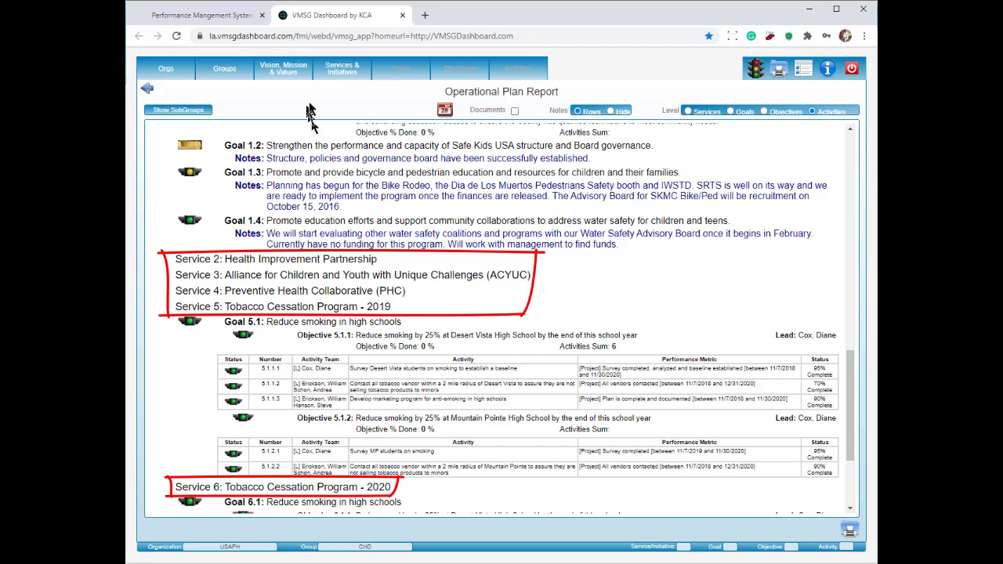
# Step: Select Safe Kids USA (SKUSA) on the Services & Initiatives list, then go back to the Reports Menu
pyautogui.click(348, 73)
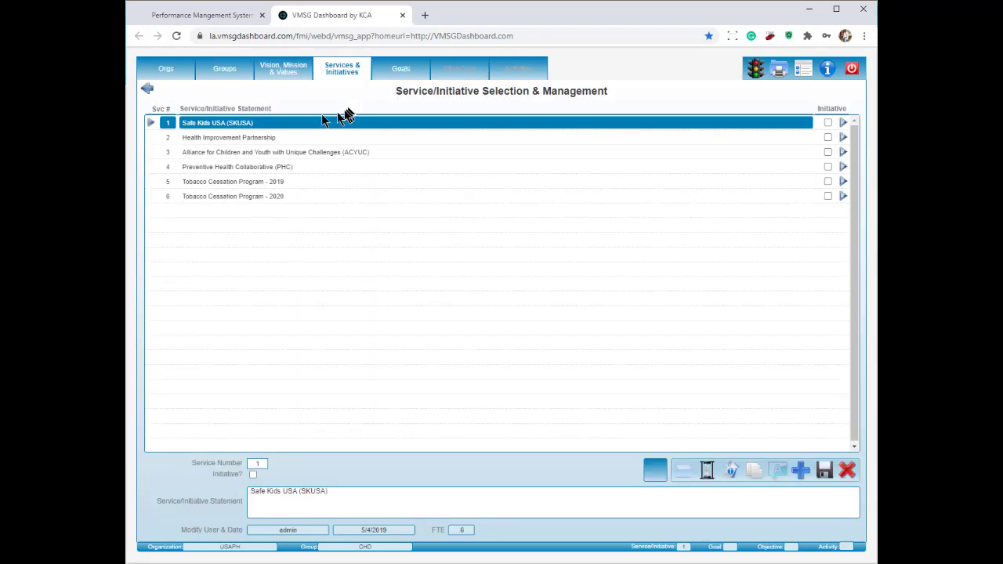
pyautogui.click(233, 129)
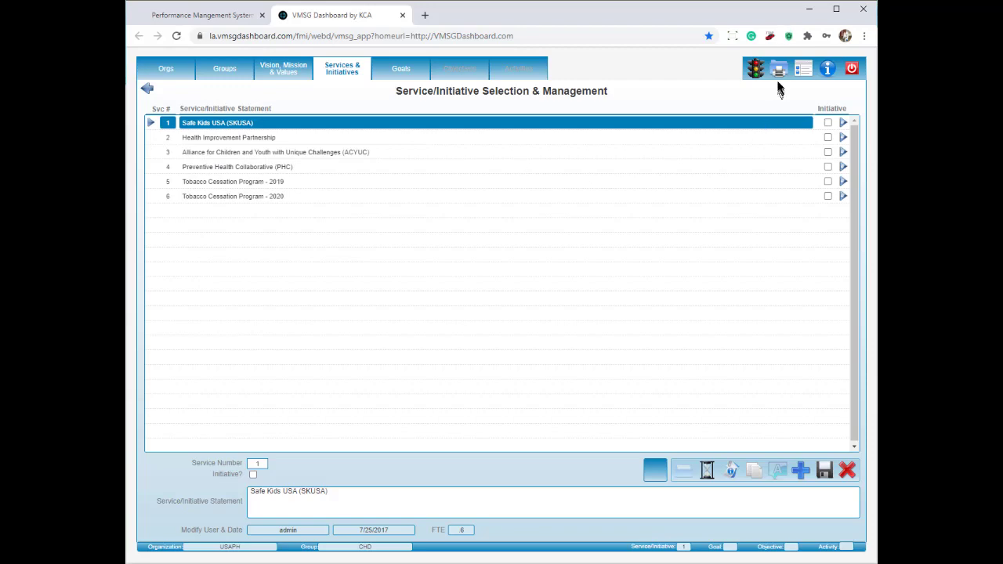
pyautogui.click(780, 73)
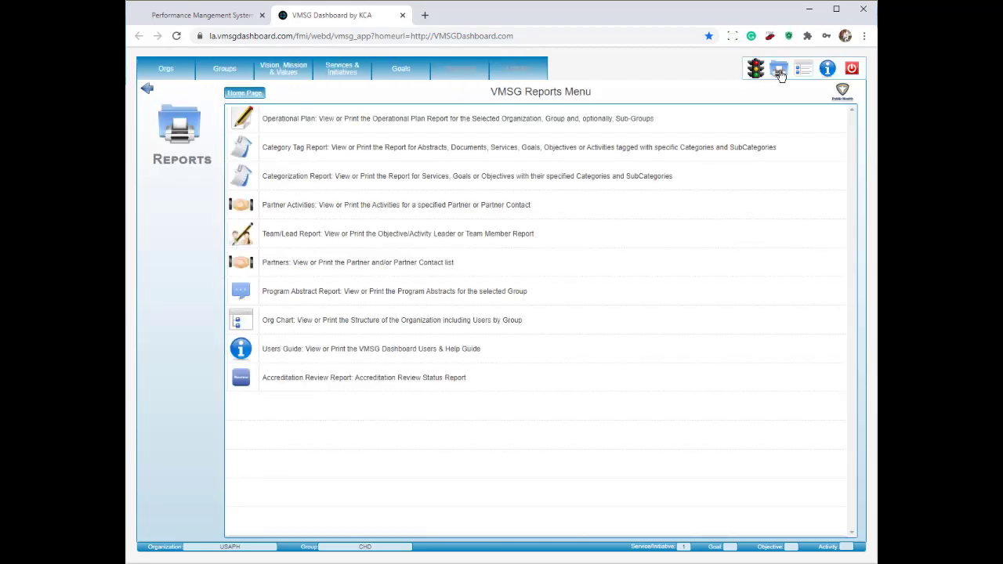
# Step: Open the Safe Kids USA Operational Plan Report and highlight the CHD group, Goal 1.1 and Objective 1.1.1 labels
pyautogui.click(515, 118)
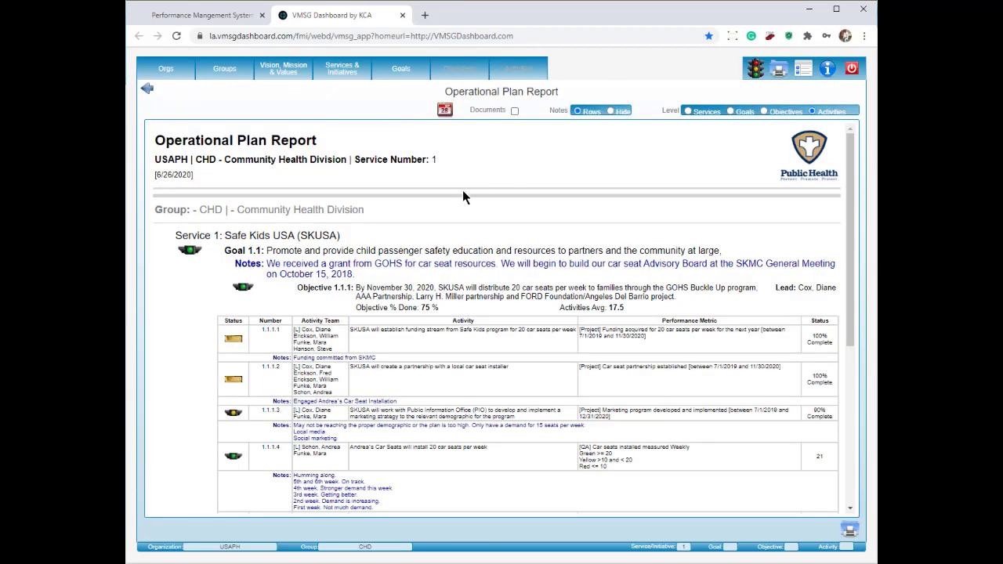
pyautogui.scroll(-3, 462, 190)
pyautogui.scroll(-5, 463, 190)
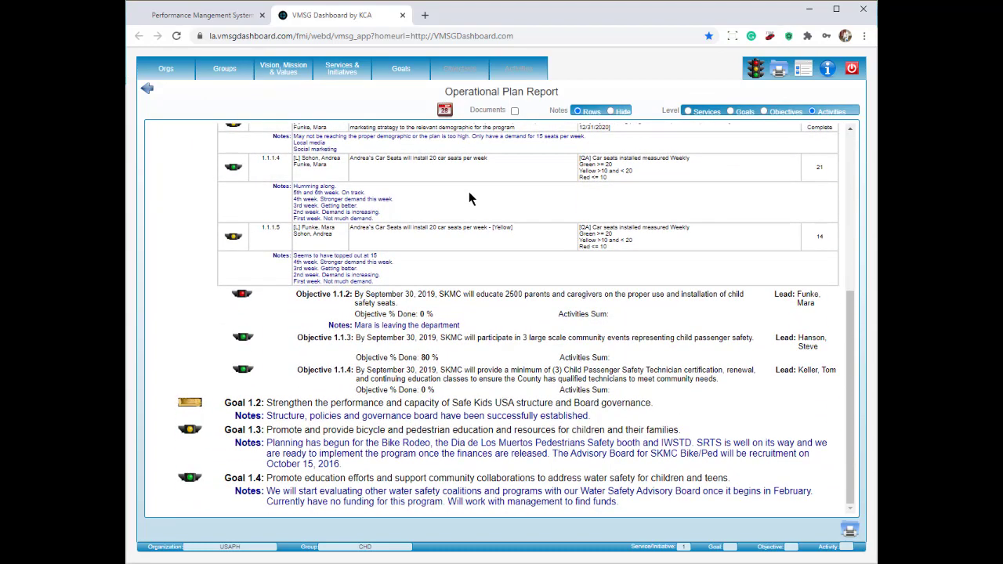
pyautogui.scroll(8, 471, 199)
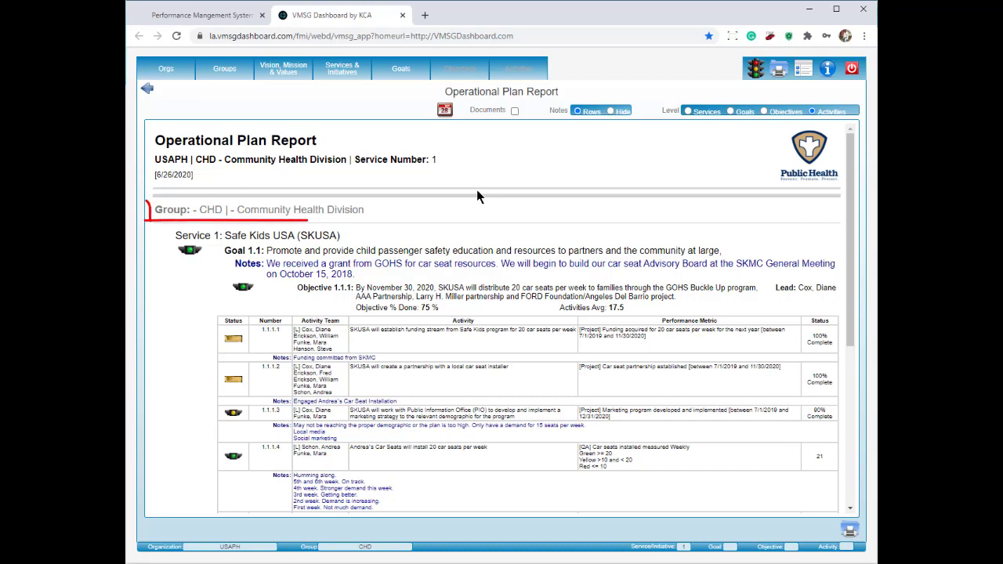
pyautogui.moveTo(363, 210)
pyautogui.mouseDown()
pyautogui.moveTo(156, 210)
pyautogui.moveTo(290, 246)
pyautogui.moveTo(341, 243)
pyautogui.mouseUp()
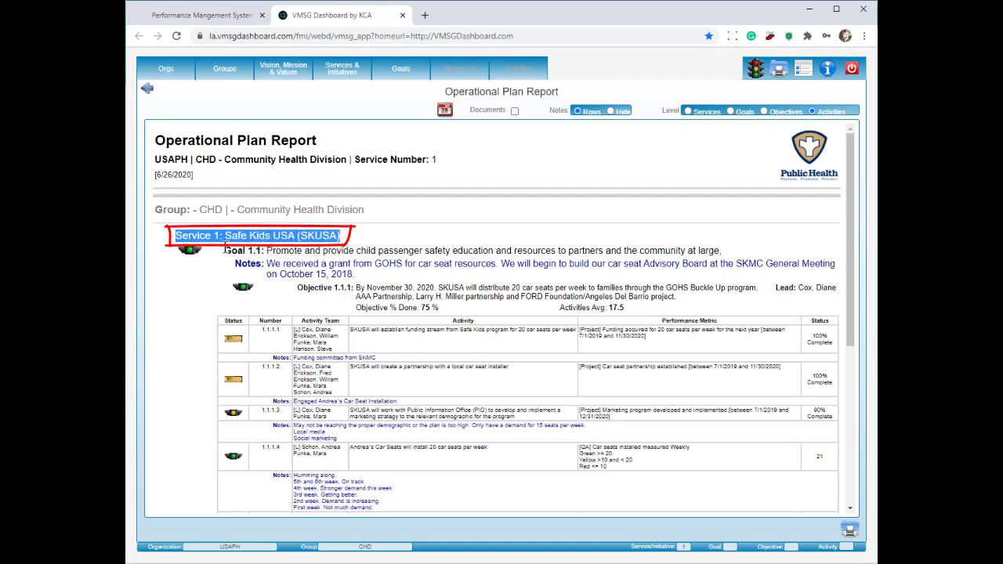
pyautogui.moveTo(225, 250); pyautogui.dragTo(265, 251)
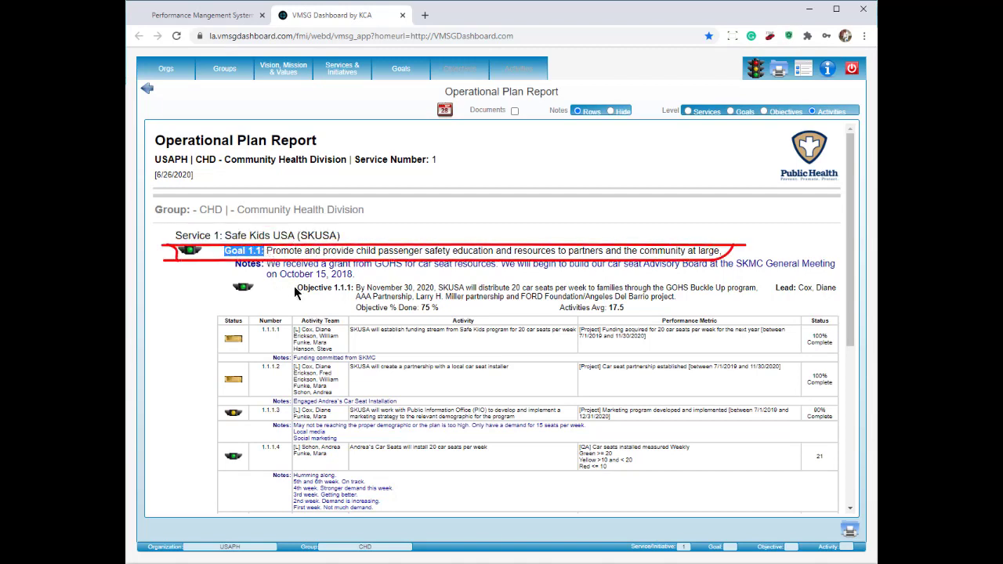
pyautogui.moveTo(297, 288); pyautogui.dragTo(354, 289)
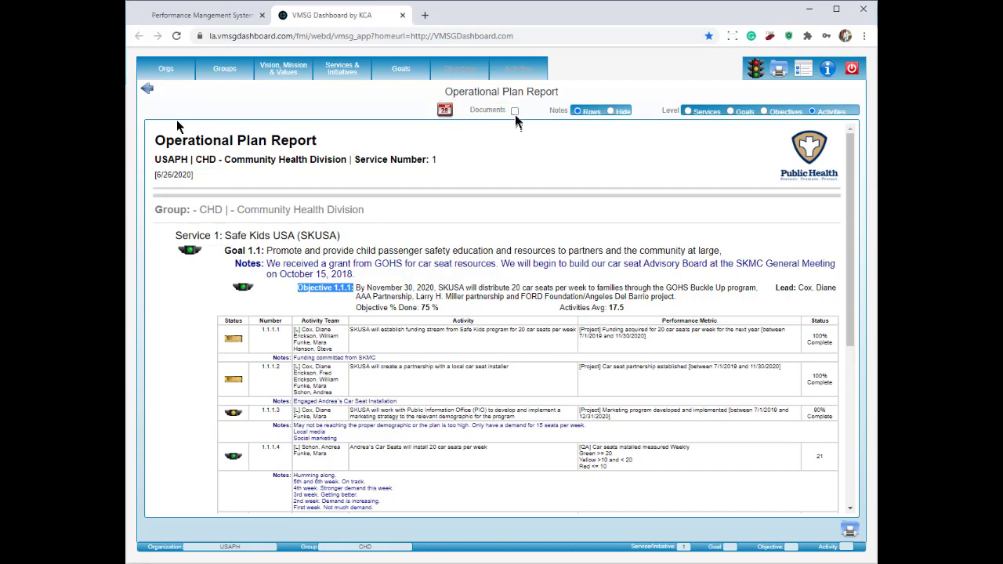
# Step: Set the report to include Documents, hide Notes, and use the Services level option
pyautogui.click(515, 111)
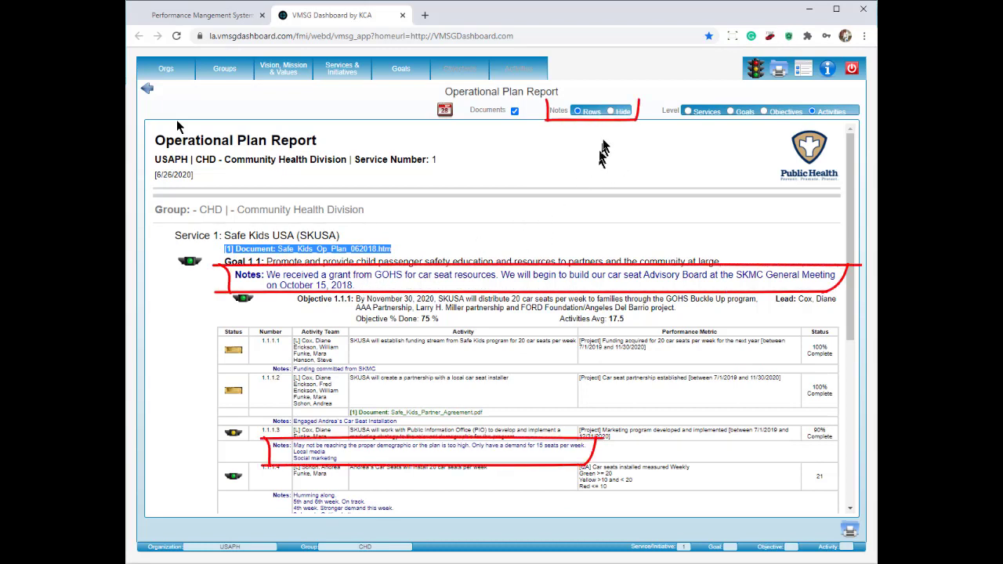
pyautogui.click(610, 112)
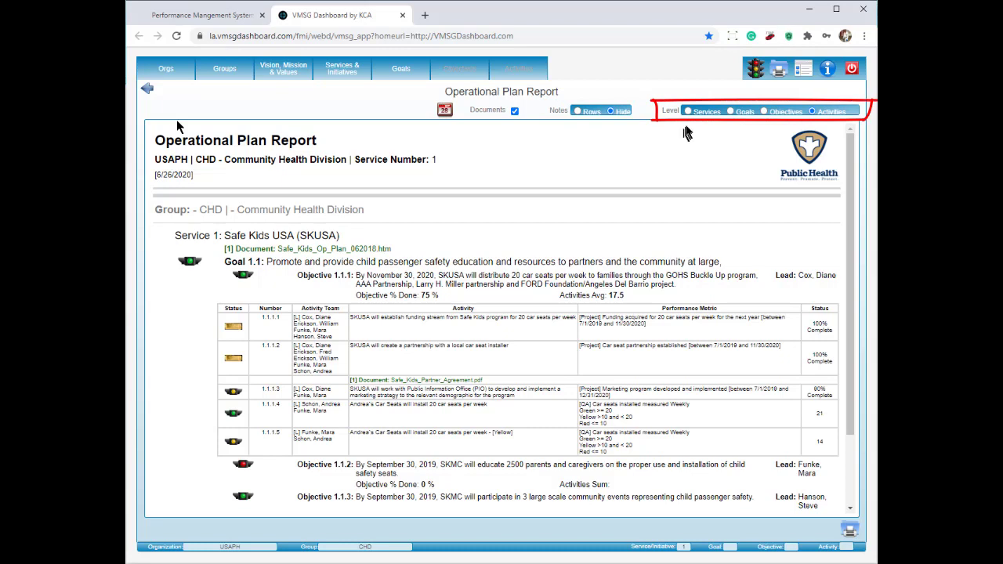
pyautogui.click(689, 112)
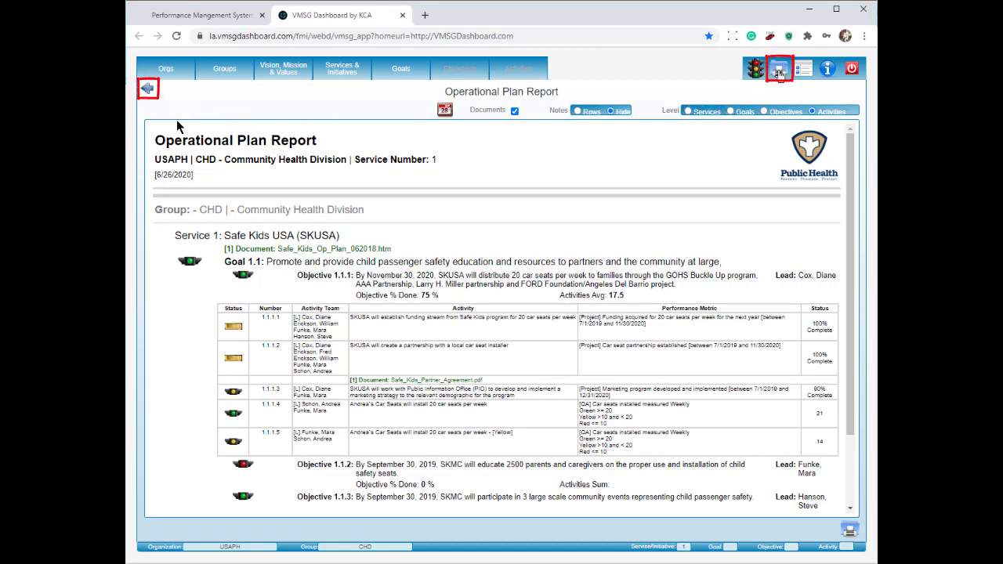
# Step: Go from the report through the CHD main menu to the Orgs page showing USAPH (USA Public Health)
pyautogui.click(780, 71)
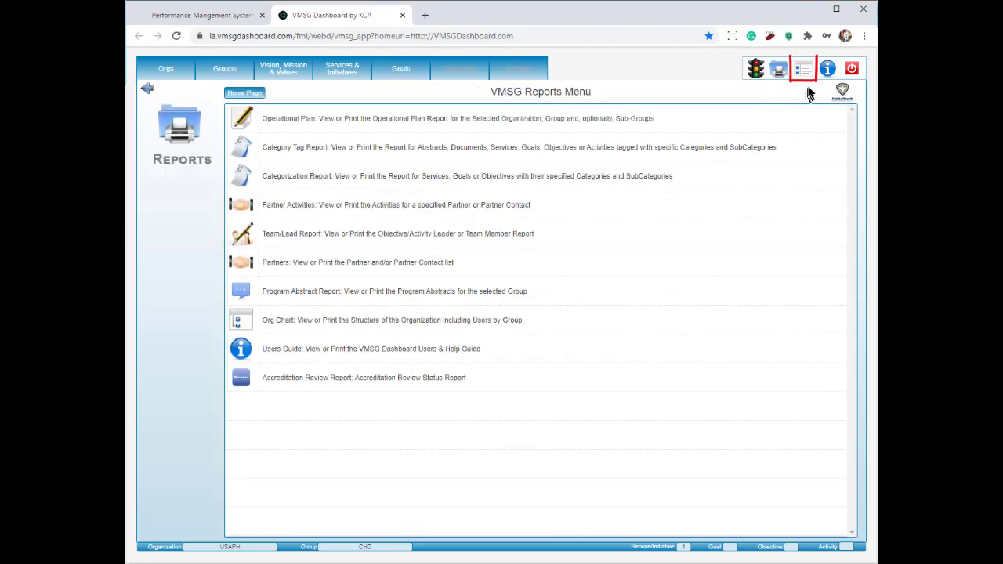
pyautogui.click(808, 73)
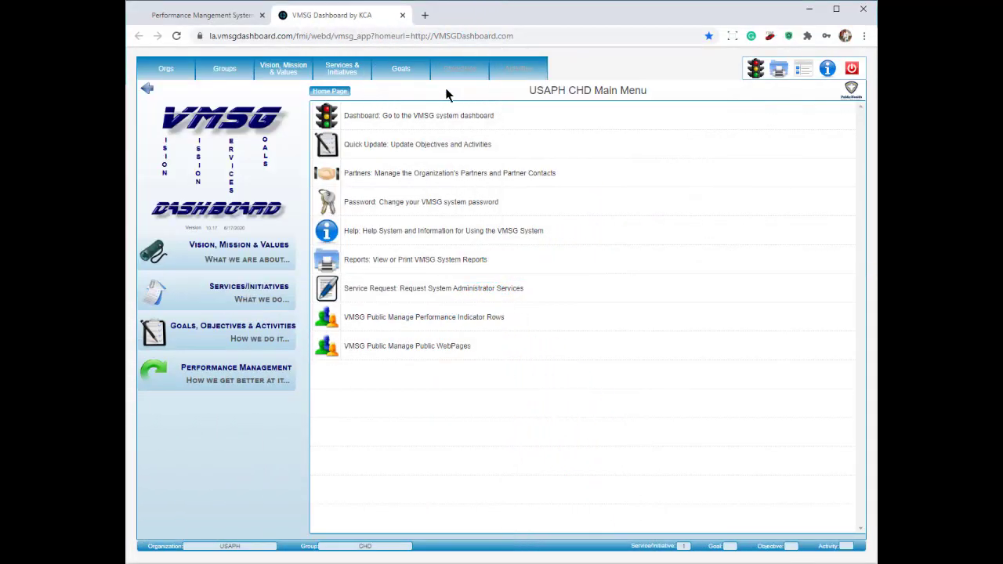
pyautogui.click(166, 71)
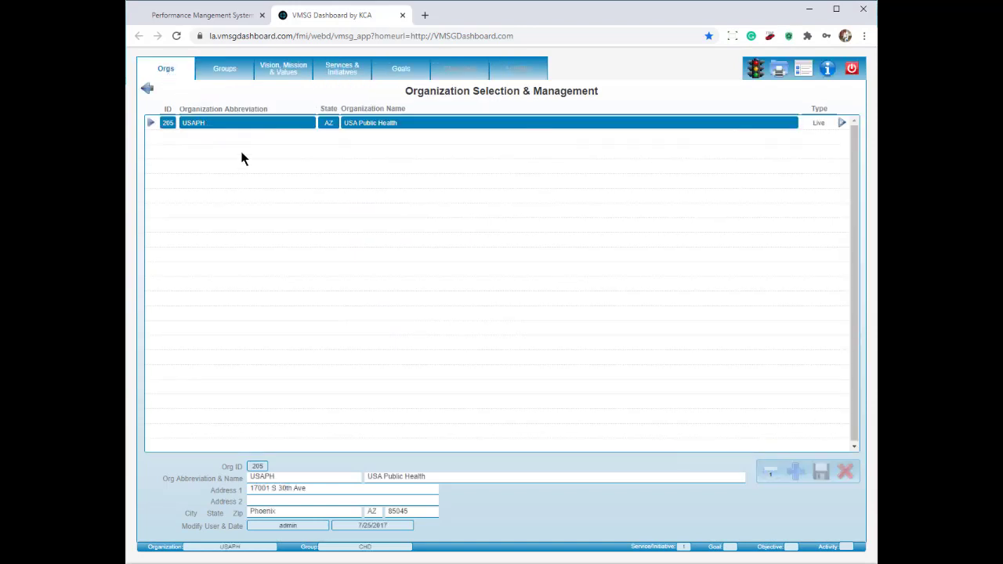
# Step: Show the group's vision, mission statement and 12 values via the Groups list
pyautogui.click(227, 70)
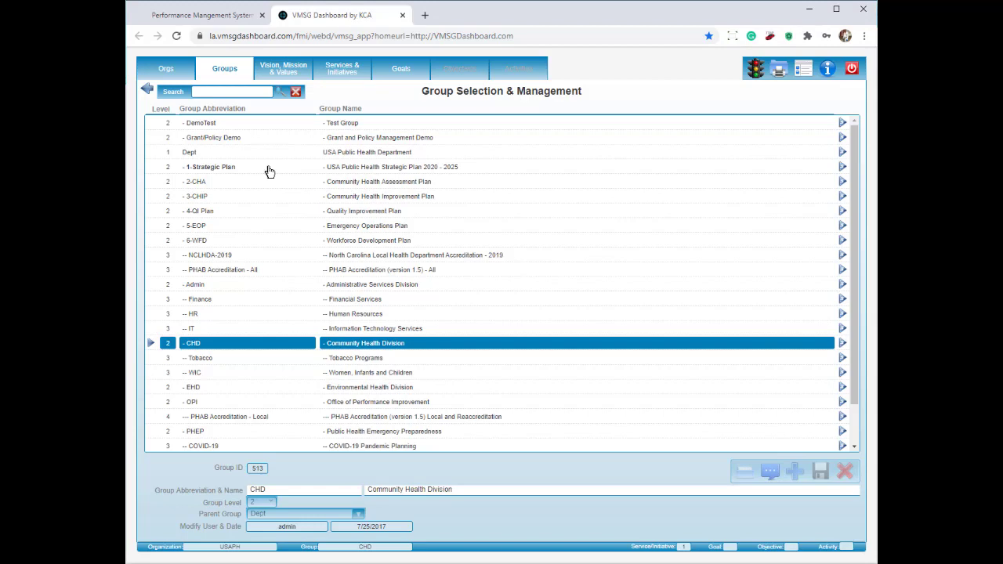
pyautogui.click(288, 74)
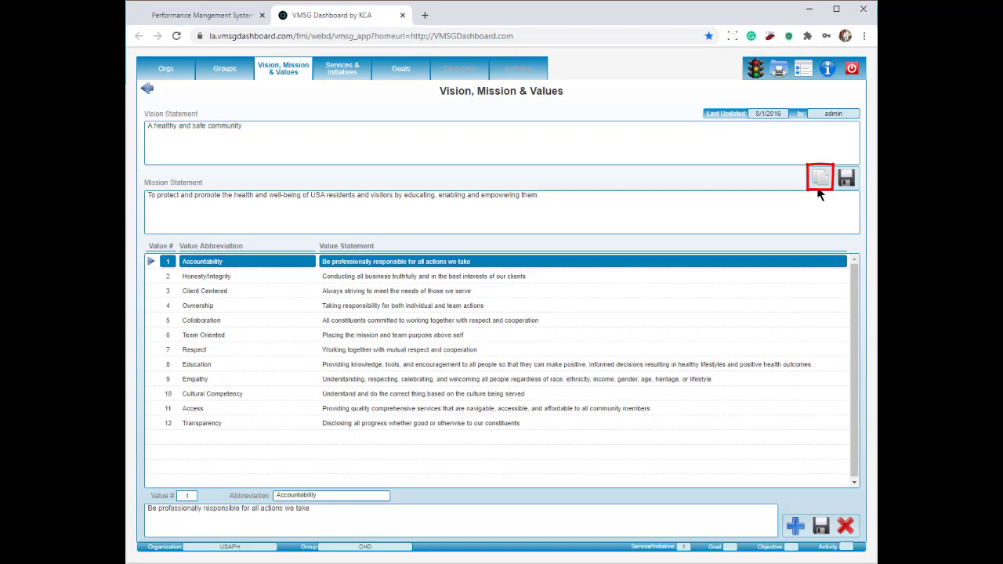
# Step: Show the six CHD services on the Services & Initiatives page, with Safe Kids USA first
pyautogui.click(342, 69)
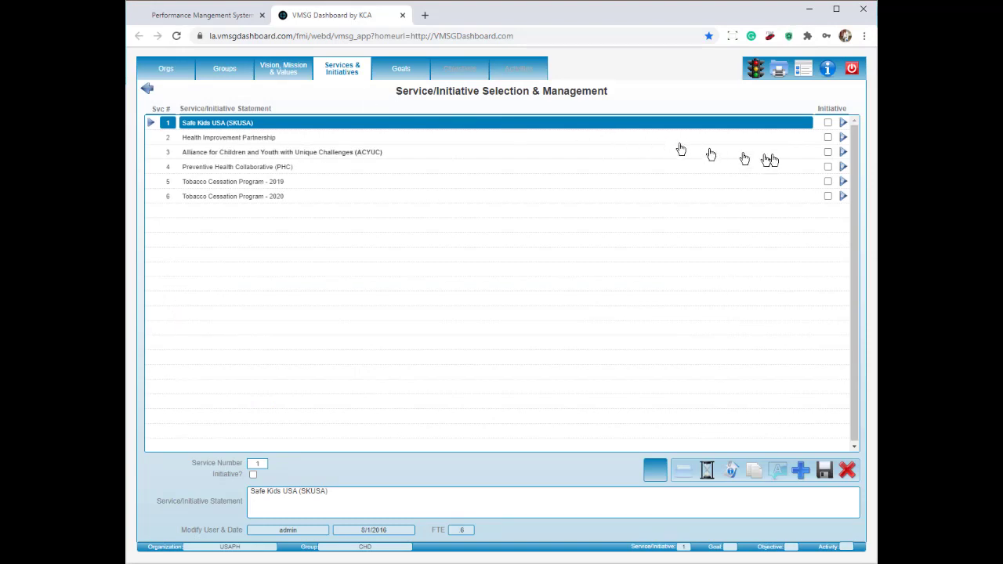
# Step: Drill from Safe Kids USA into goal 1, then objective 1, to list its five activities
pyautogui.click(844, 126)
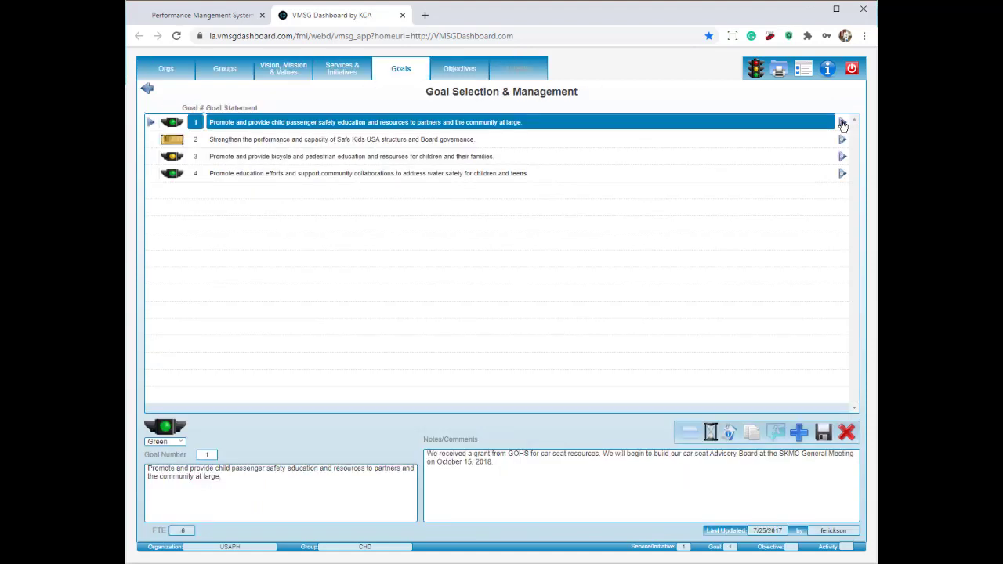
pyautogui.click(843, 125)
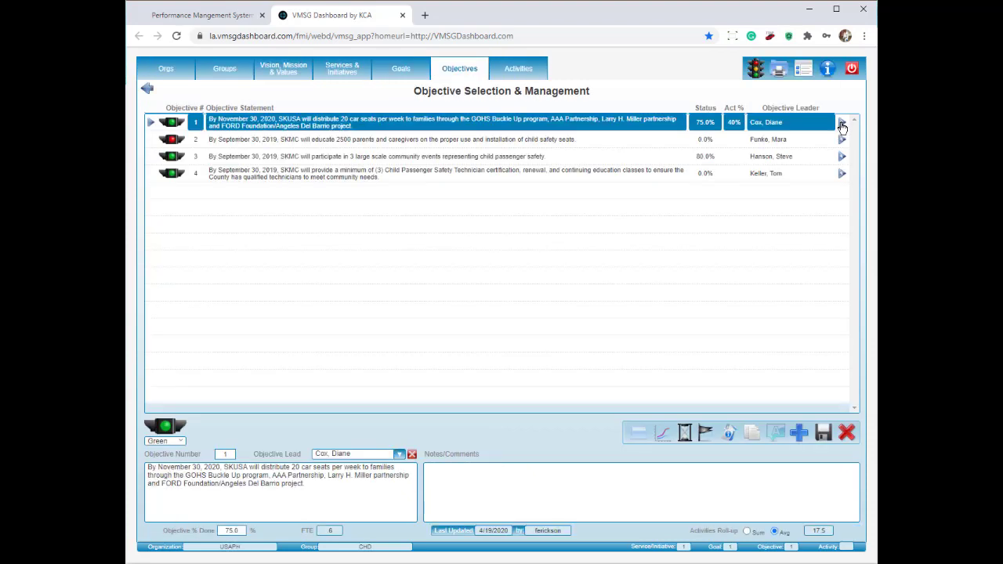
pyautogui.click(842, 125)
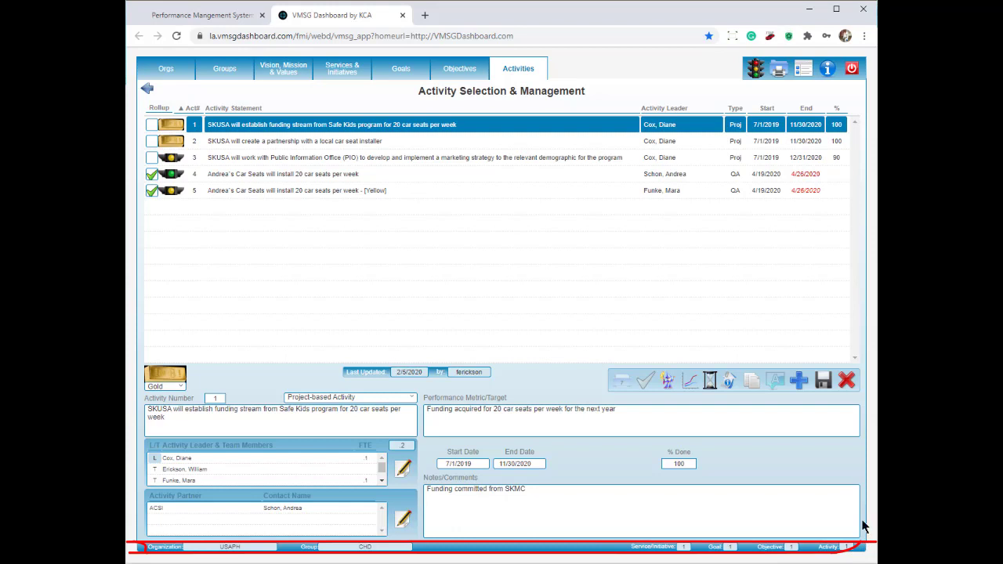
# Step: Leave the activity list via the Objective status-bar field, ending on the USAPH Demo Main Menu
pyautogui.click(793, 549)
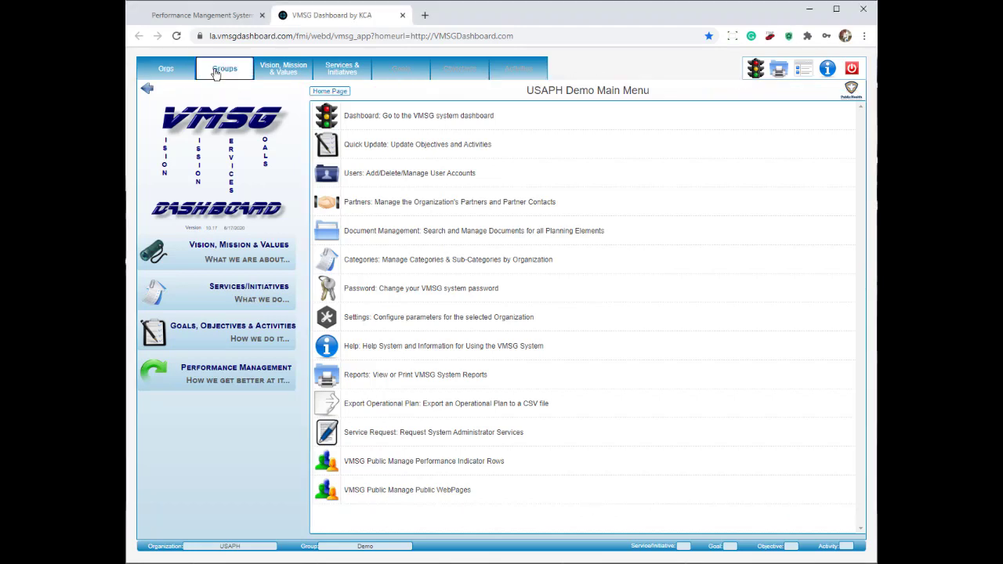
# Step: Add a blank new level-2 group record under parent Demo from the Groups list
pyautogui.click(221, 71)
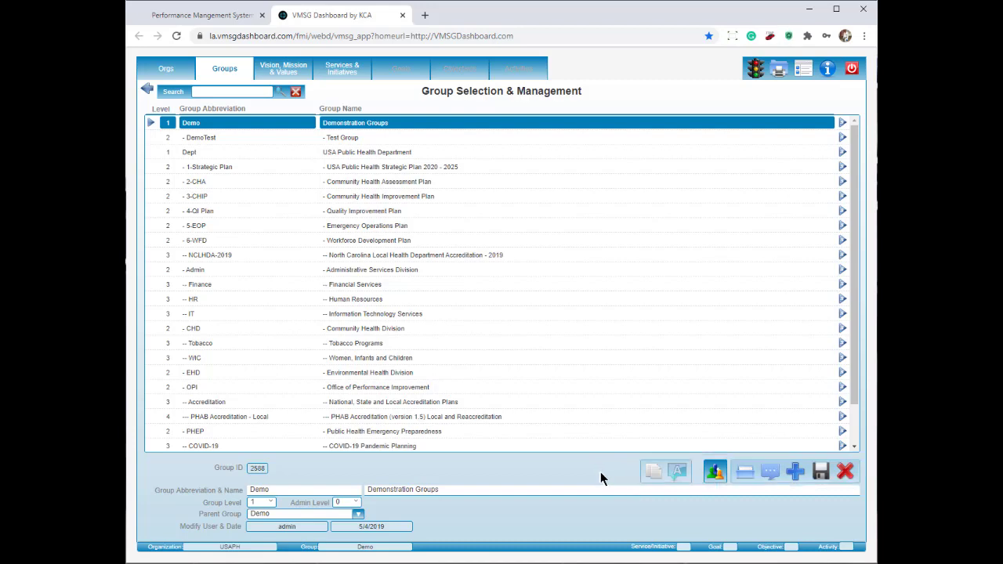
pyautogui.click(796, 474)
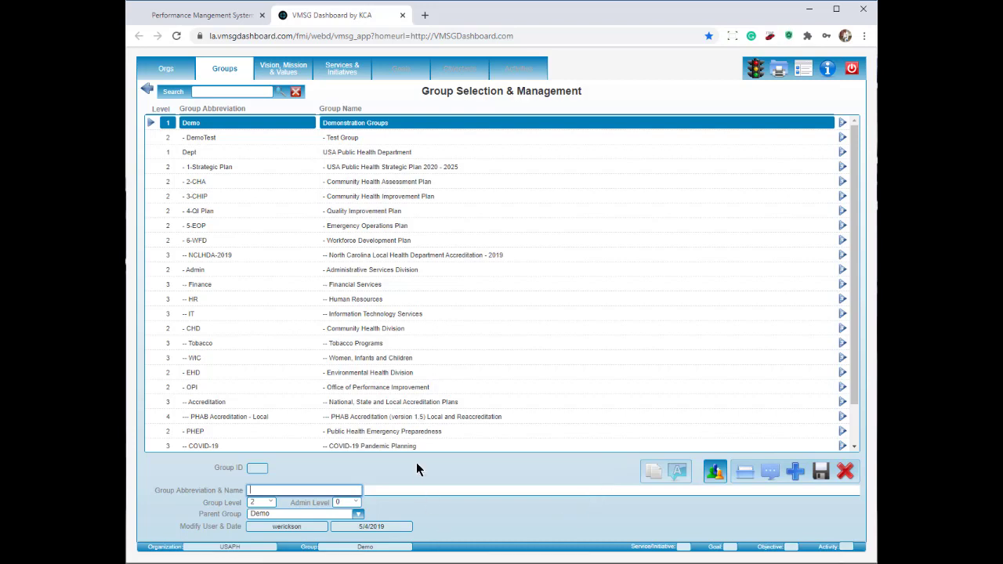
# Step: Enter abbreviation 'Test' and name 'Test Group' for the new group, then save it
pyautogui.write('Test')
pyautogui.press('Tab')
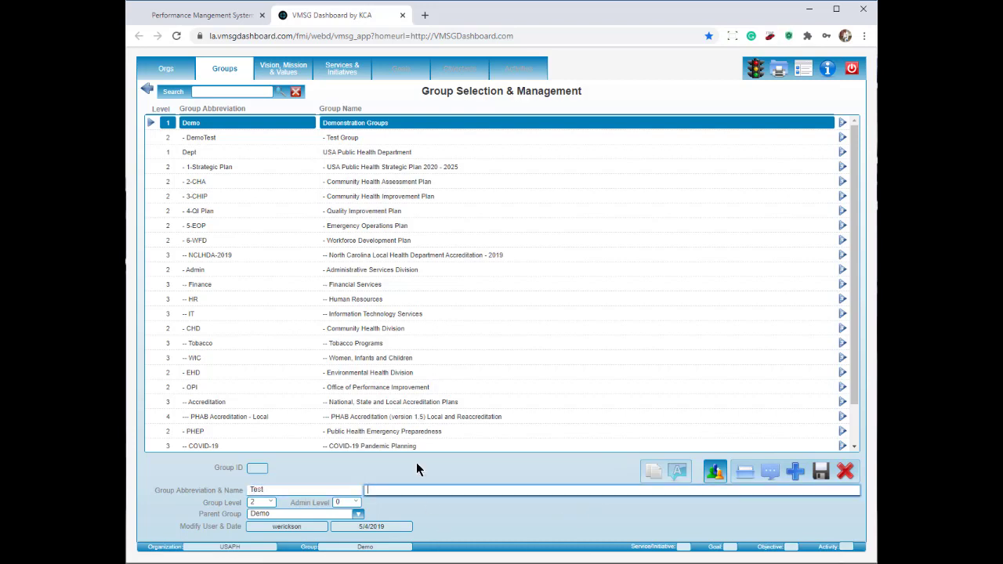
pyautogui.write('Test Group')
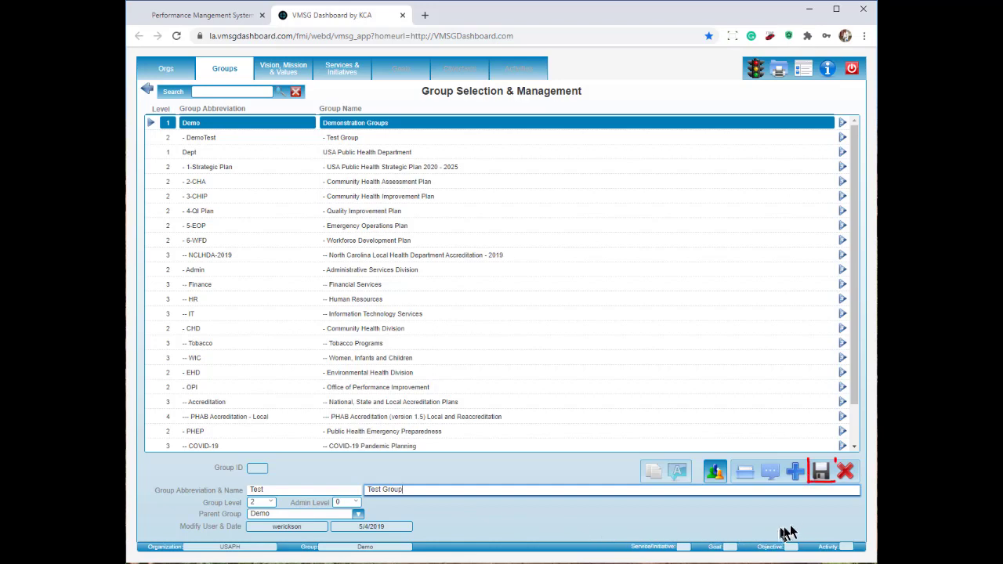
pyautogui.click(822, 472)
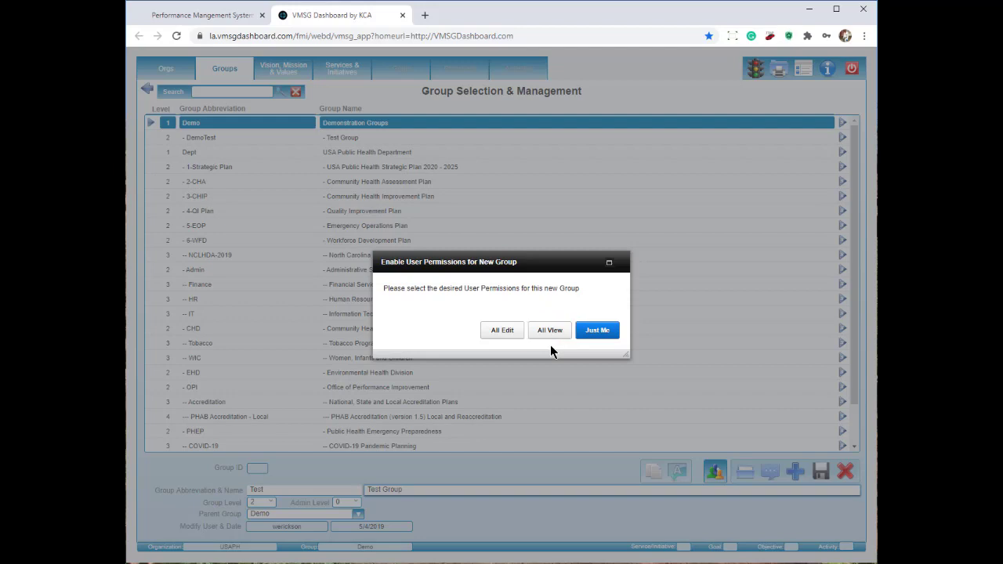
# Step: Choose Just Me permissions so the Test group (ID 5806) appears under Demo
pyautogui.click(596, 342)
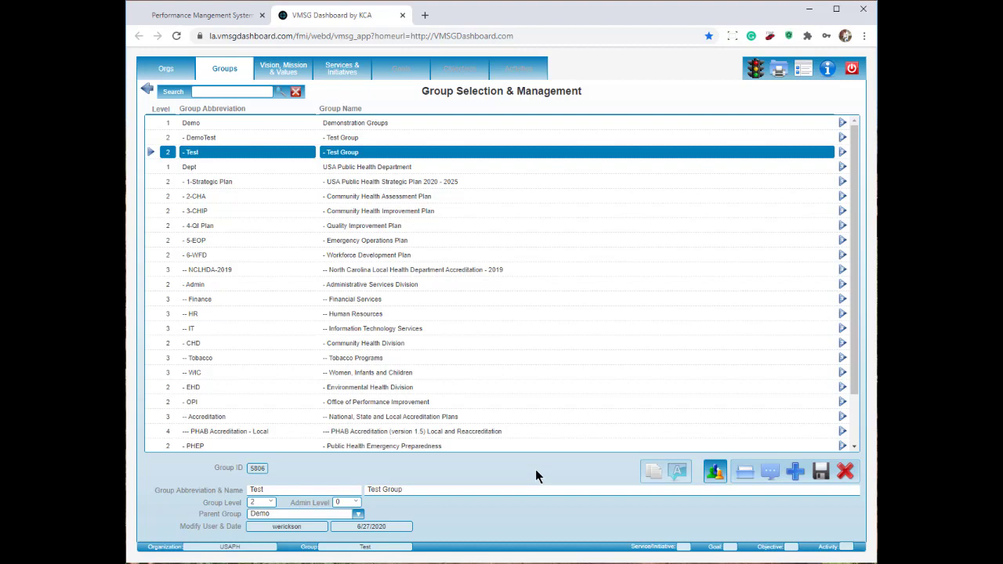
# Step: Append 'for Training' to the Test group's name and save it as 'Test Group for Training'
pyautogui.click(495, 490)
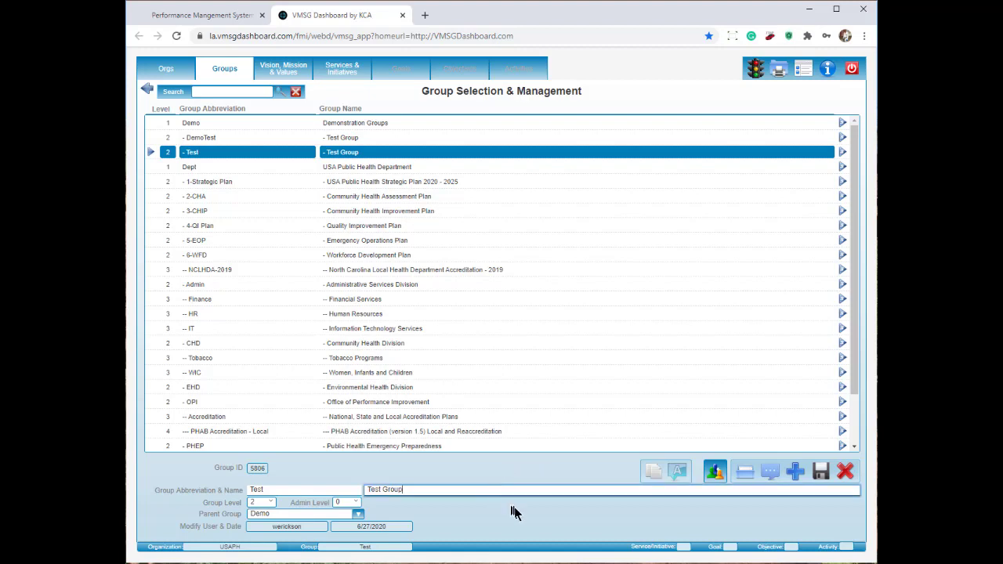
pyautogui.write('for Training')
pyautogui.click(282, 128)
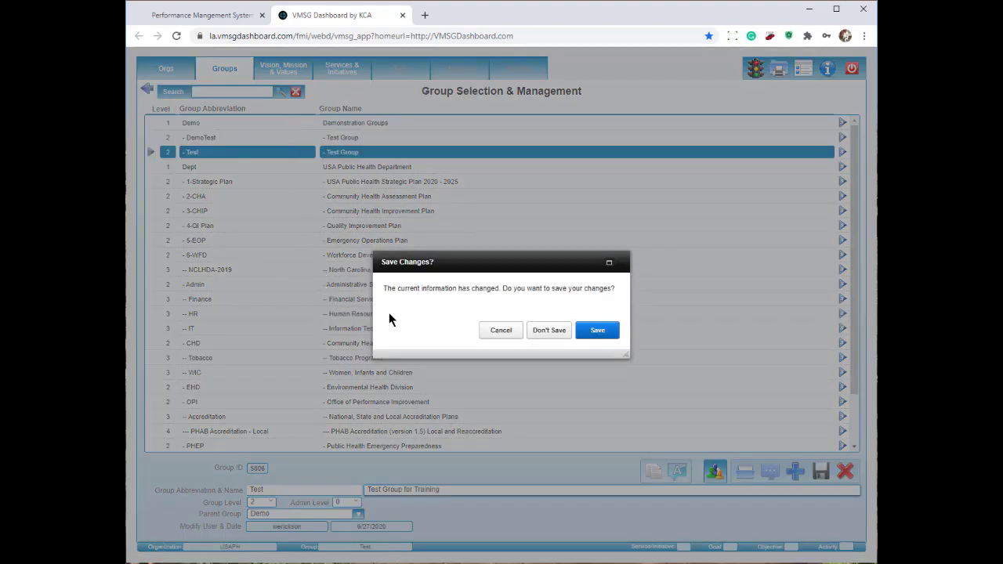
pyautogui.click(602, 332)
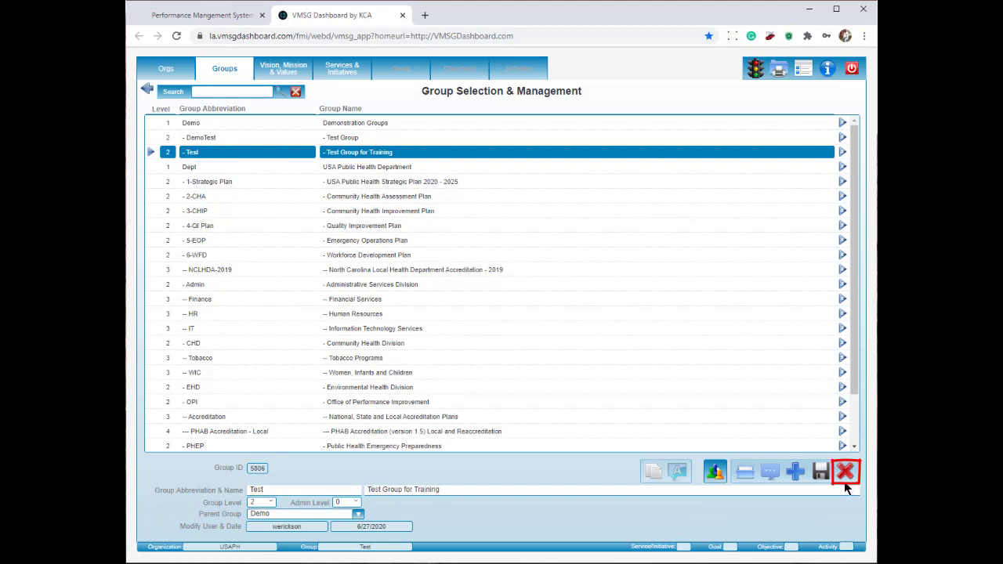
# Step: Delete the 'Test Group for Training' group and confirm, leaving only DemoTest under Demo
pyautogui.click(845, 482)
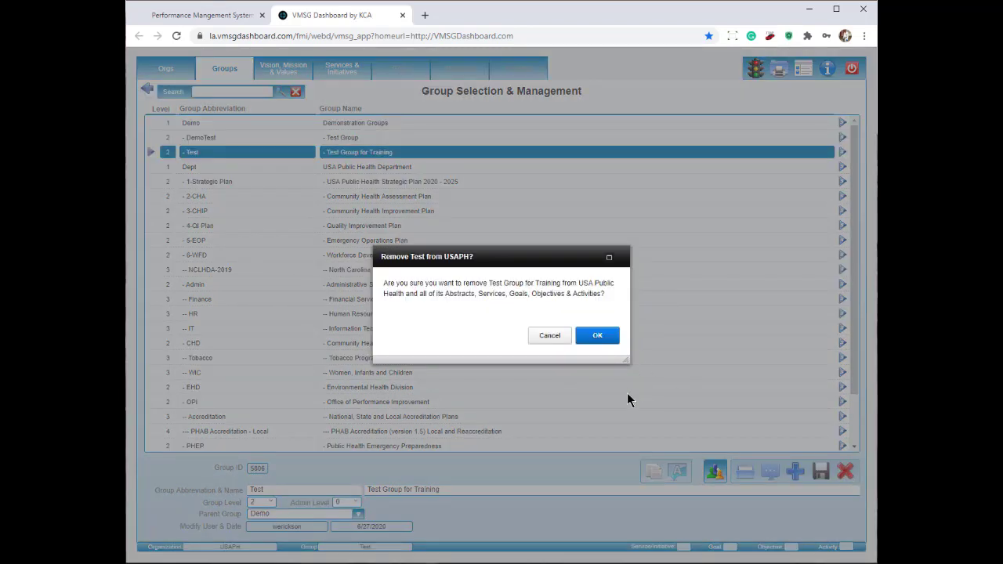
pyautogui.moveTo(375, 276)
pyautogui.mouseDown()
pyautogui.moveTo(613, 302)
pyautogui.moveTo(549, 277)
pyautogui.moveTo(626, 278)
pyautogui.mouseUp()
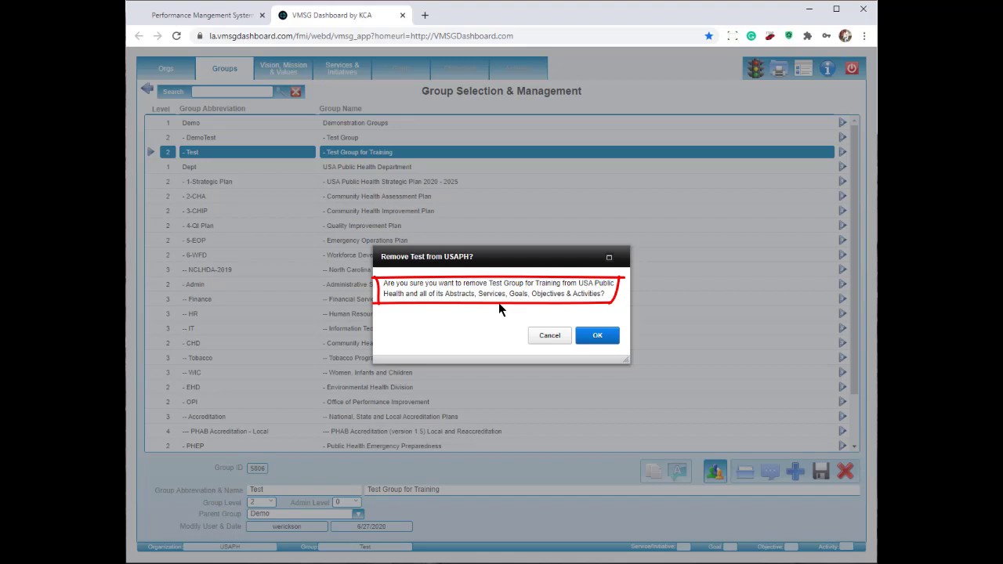
pyautogui.click(600, 337)
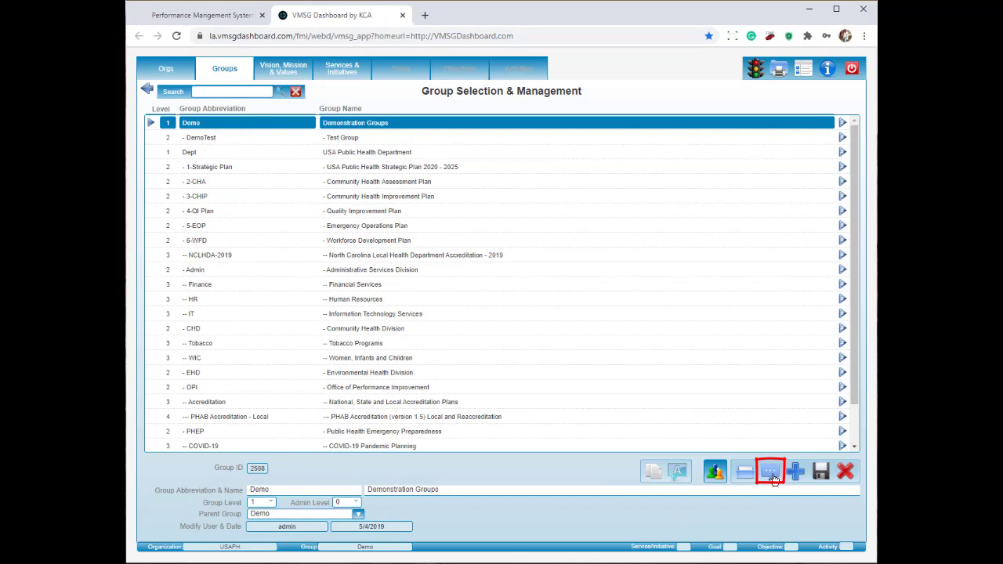
# Step: Bring back a Test group (ID 5807) and open its empty Document Management page
pyautogui.click(773, 478)
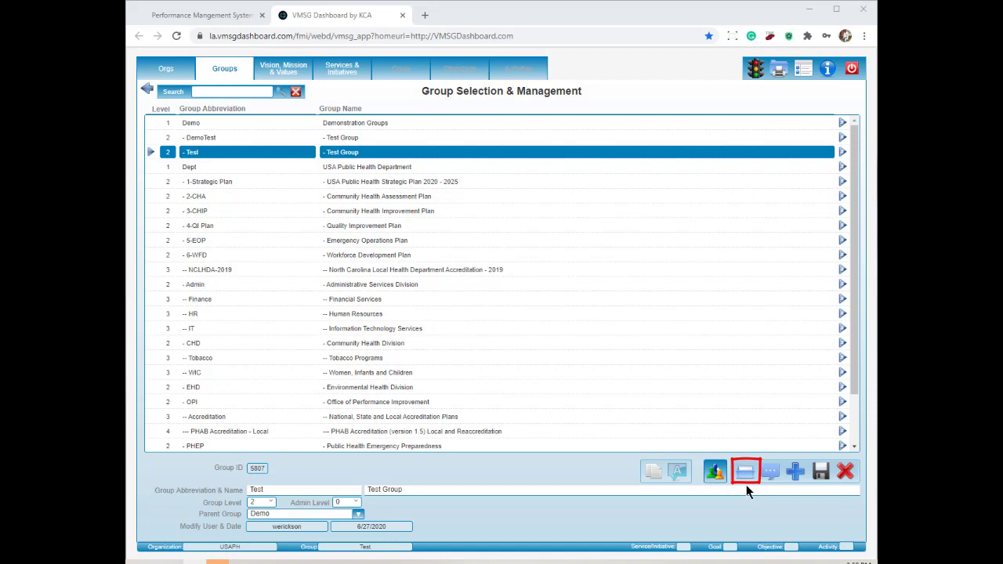
pyautogui.click(745, 472)
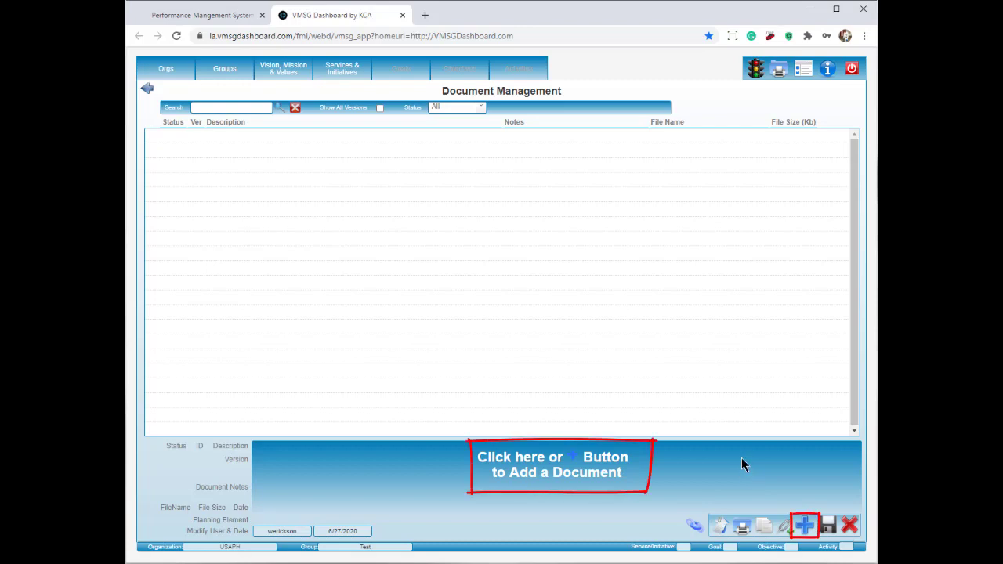
# Step: Upload Tobacco_Cessation_Plan.pdf (178.6 KB) into a new document record
pyautogui.click(646, 480)
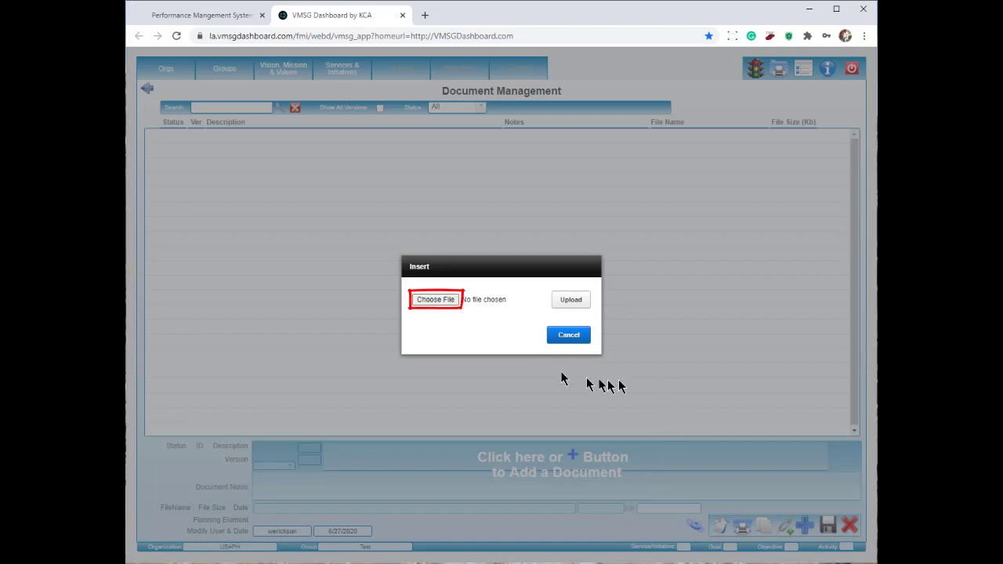
pyautogui.click(431, 304)
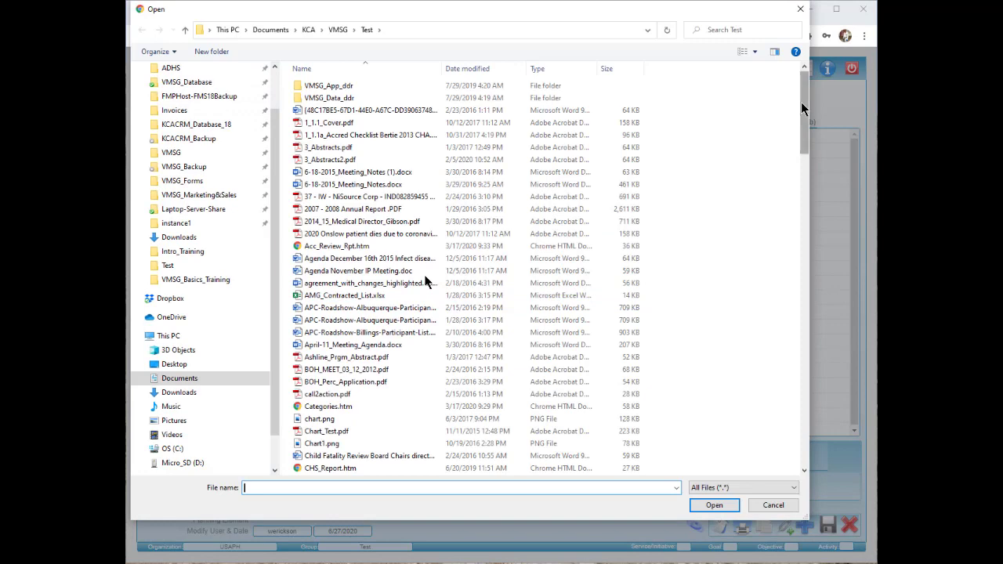
pyautogui.moveTo(805, 141); pyautogui.dragTo(790, 362)
pyautogui.click(409, 329)
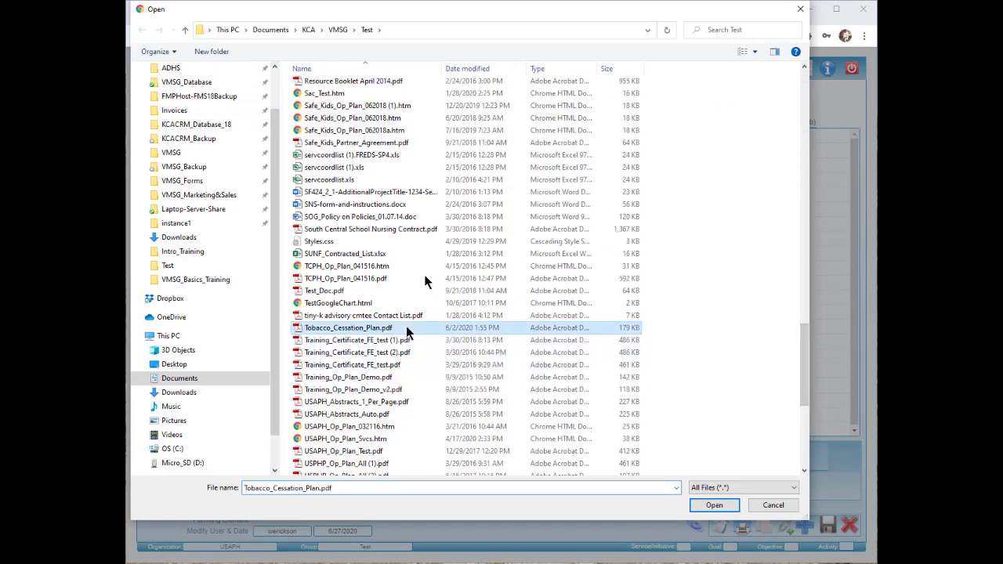
pyautogui.click(715, 504)
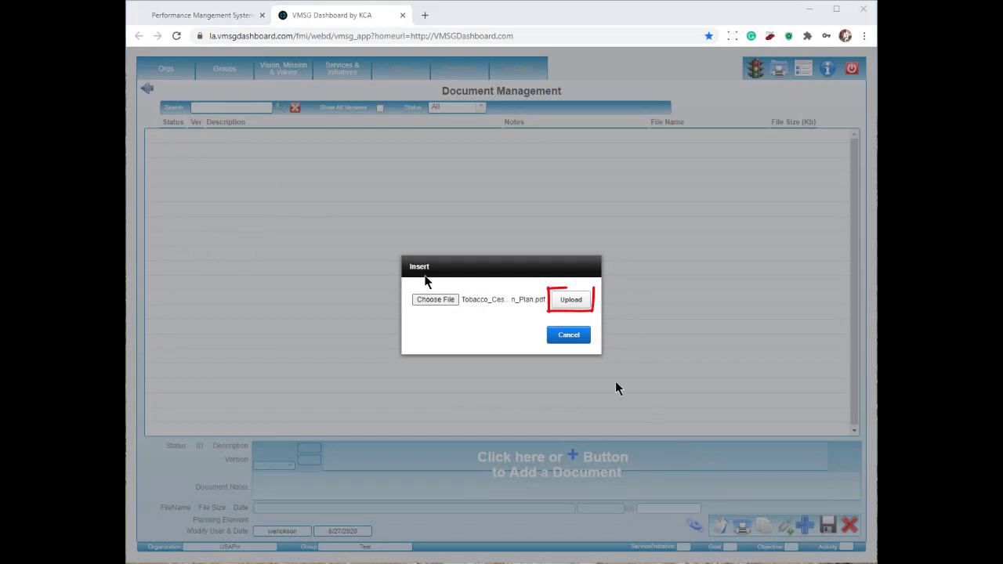
pyautogui.click(572, 304)
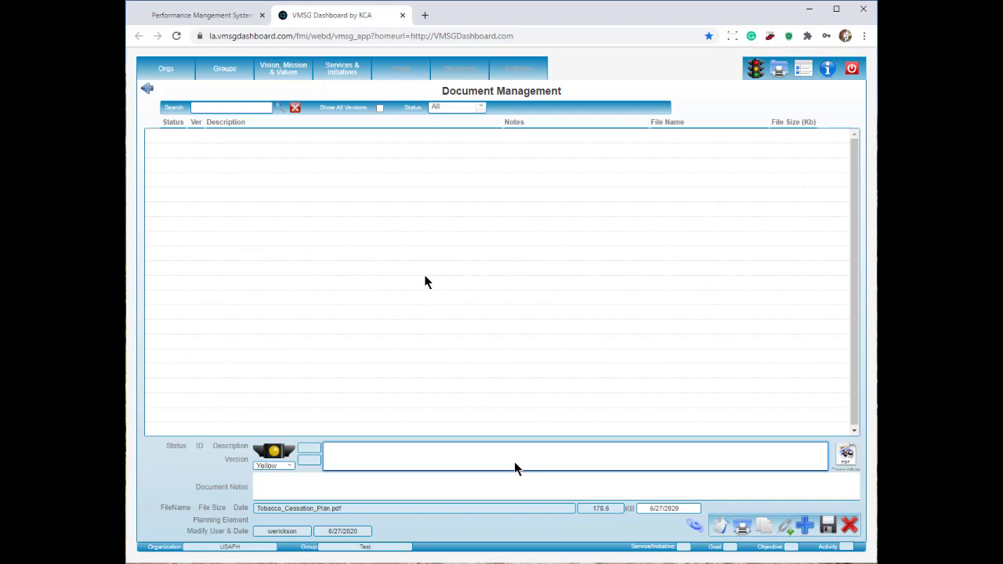
# Step: Enter description 'Tobacco Cessation Plan' and notes 'First Draft' for the document
pyautogui.write('obacco Cessation Plan')
pyautogui.press('Tab')
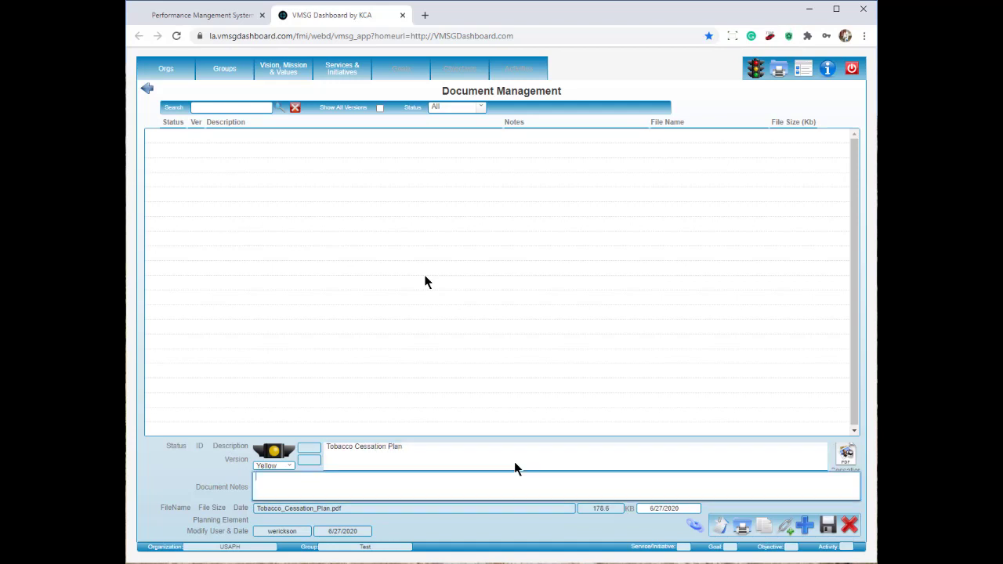
pyautogui.write('First Draft')
# Step: Cycle the status through Red, Green and Gold back to Yellow, then save the record
pyautogui.click(286, 460)
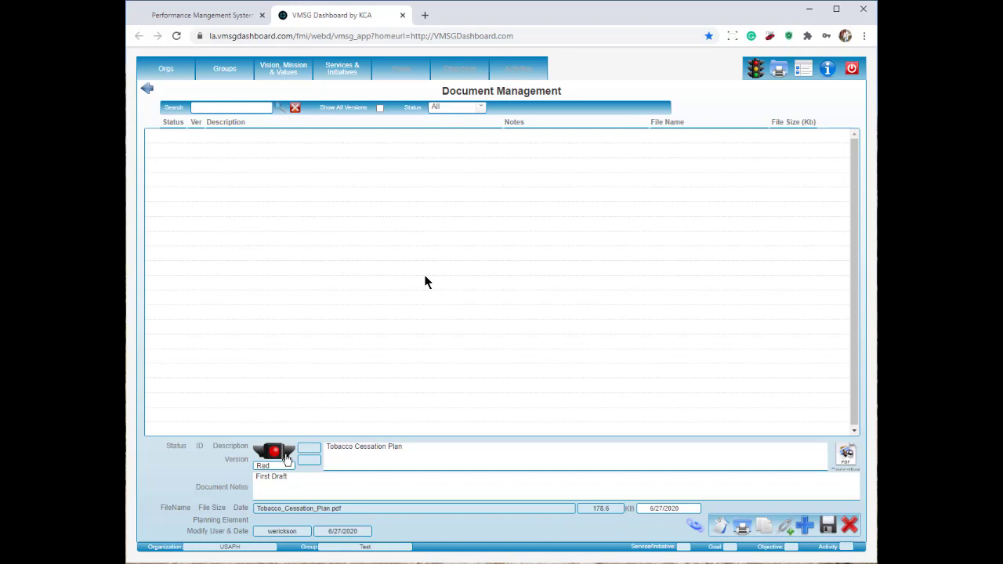
pyautogui.click(286, 454)
pyautogui.click(288, 453)
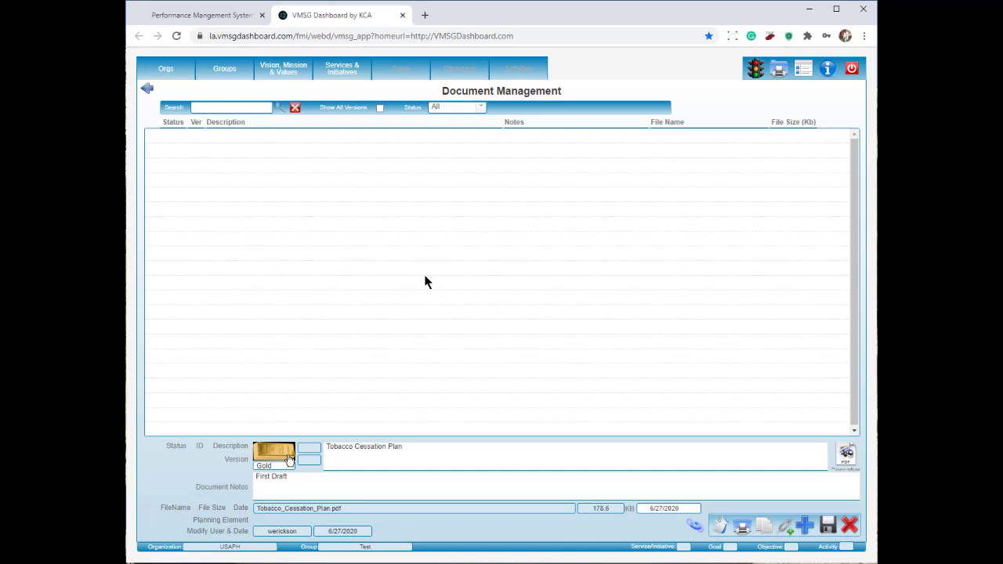
pyautogui.click(288, 456)
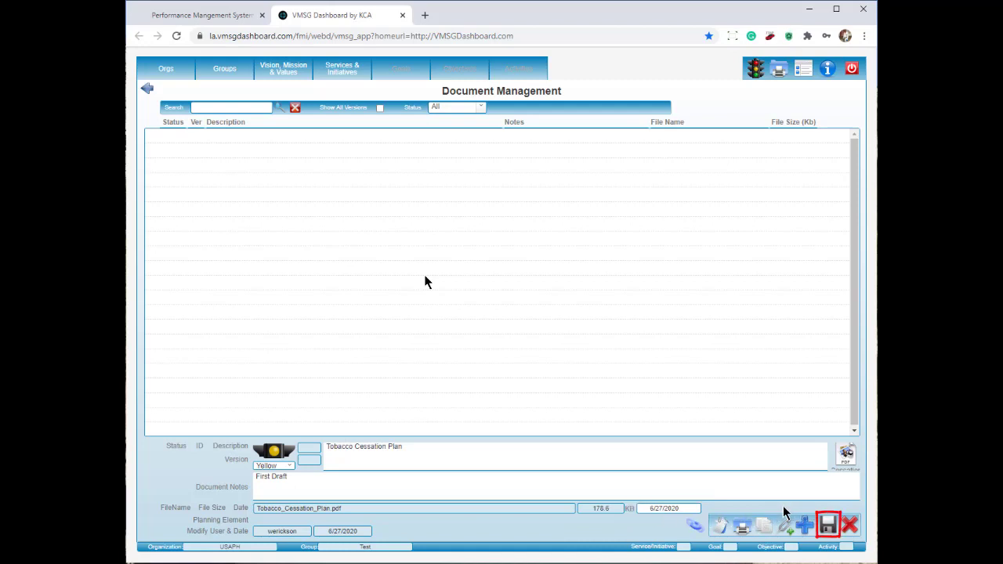
pyautogui.click(829, 526)
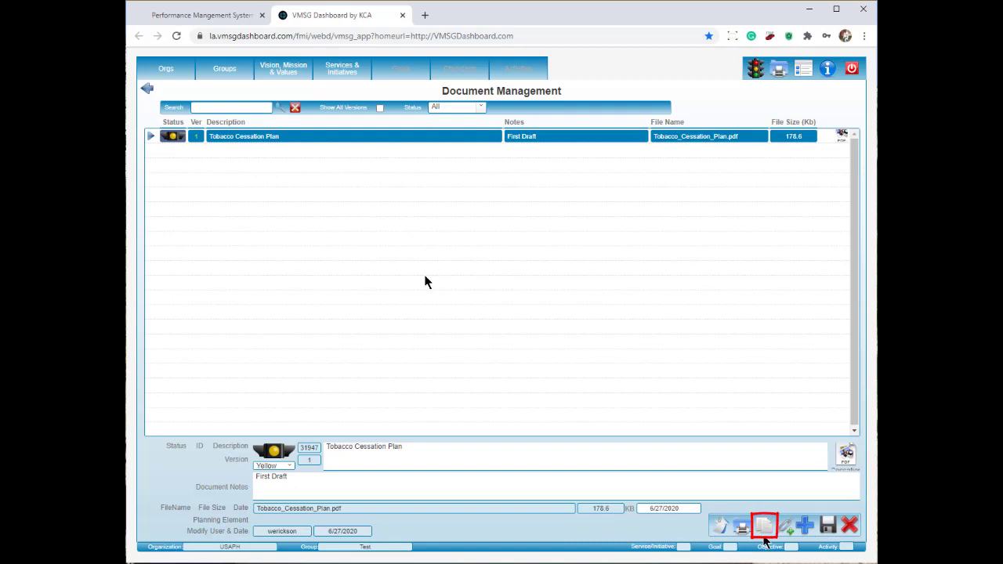
# Step: Upload Tobacco_Cessation_Plan.pdf from the Test folder as a new document version
pyautogui.click(766, 530)
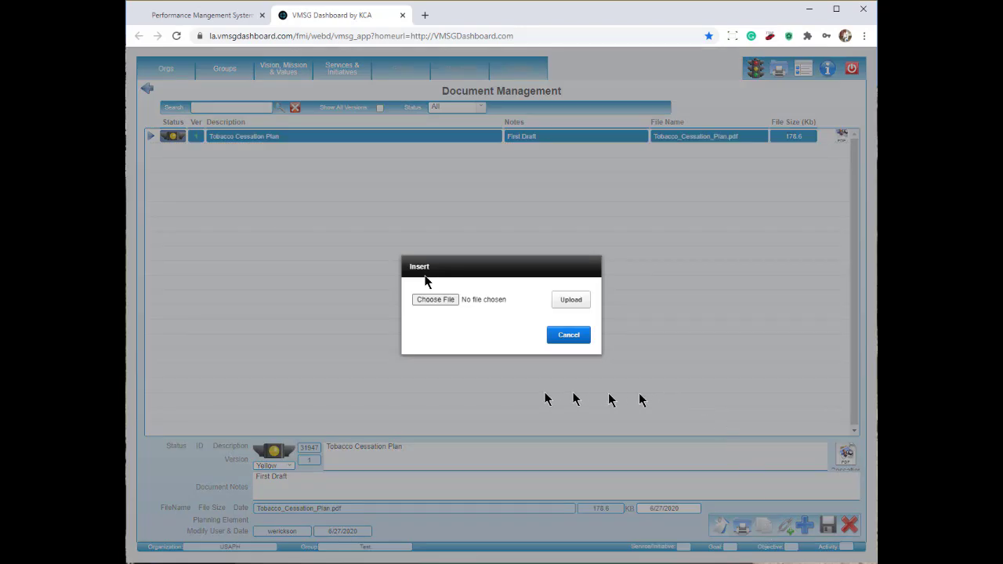
pyautogui.click(439, 303)
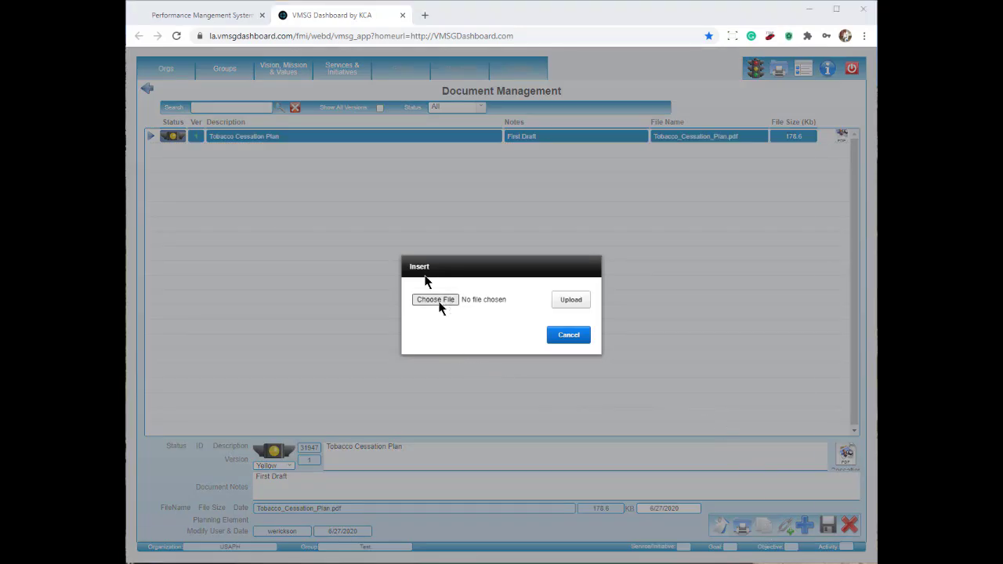
pyautogui.moveTo(807, 122); pyautogui.dragTo(807, 364)
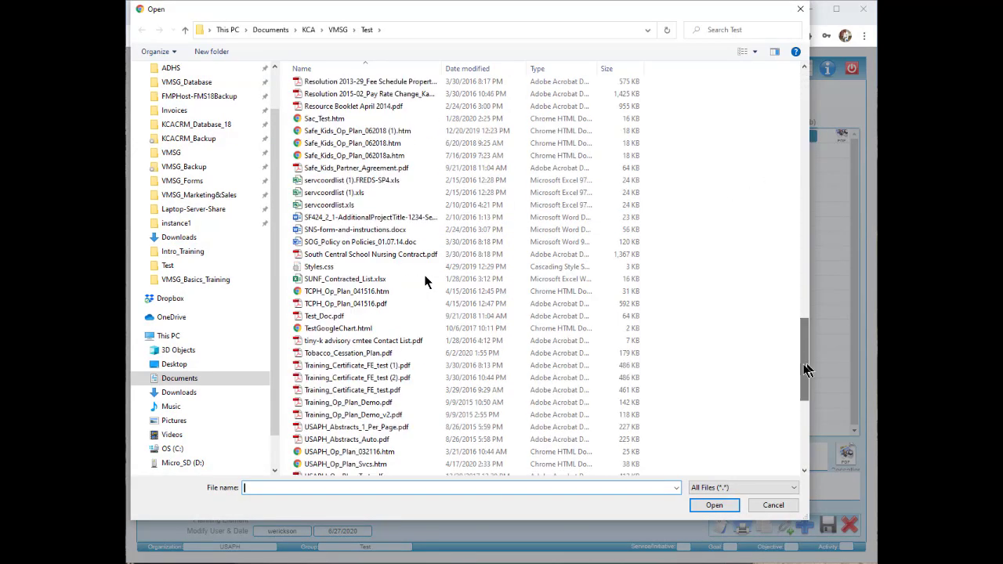
pyautogui.click(388, 353)
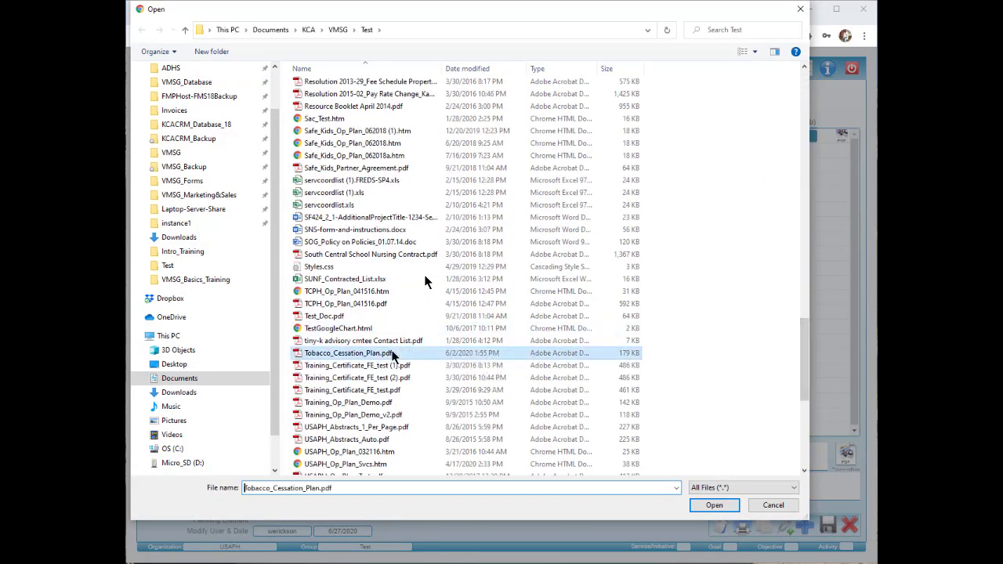
pyautogui.click(714, 505)
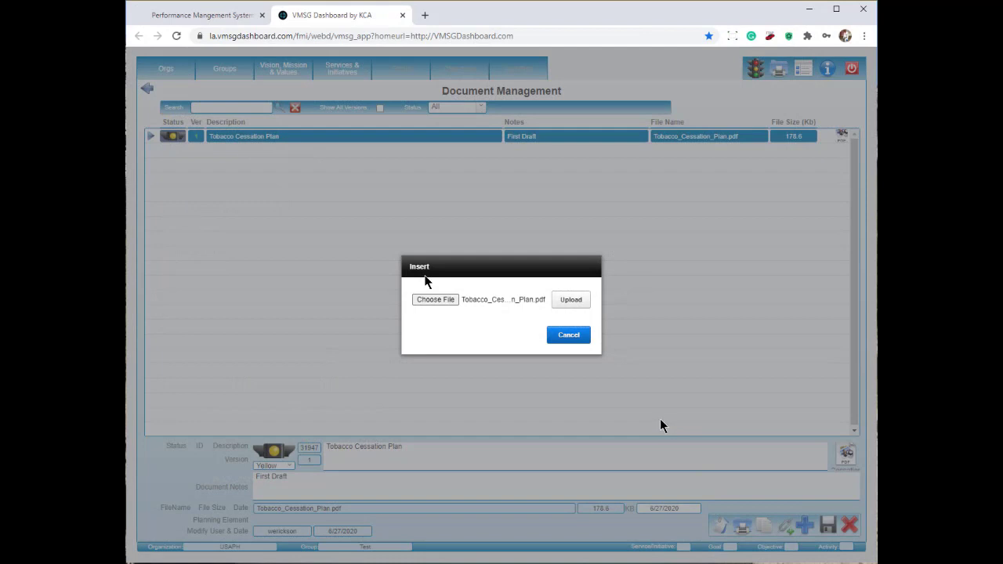
pyautogui.click(570, 300)
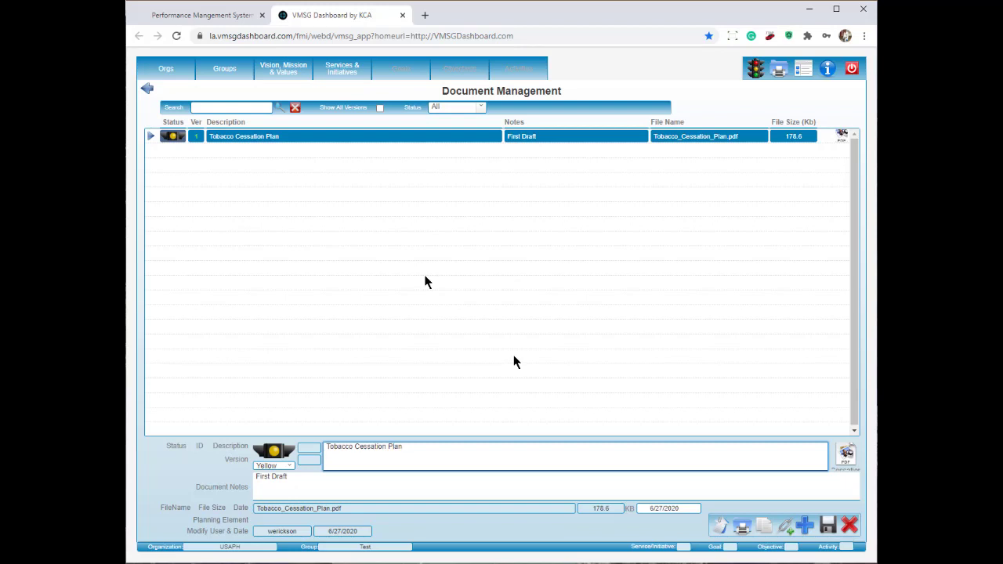
# Step: Save version 2 with notes 'Second Draft', description 'Tobacco Cessation Plan for Training', status Gold
pyautogui.doubleClick(263, 478)
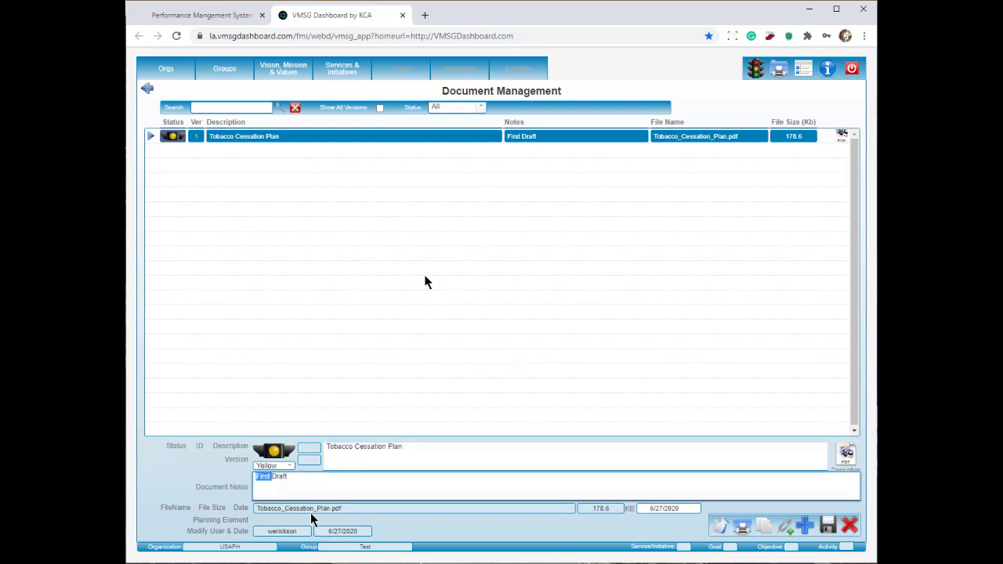
pyautogui.write('Second')
pyautogui.click(472, 465)
pyautogui.write('for')
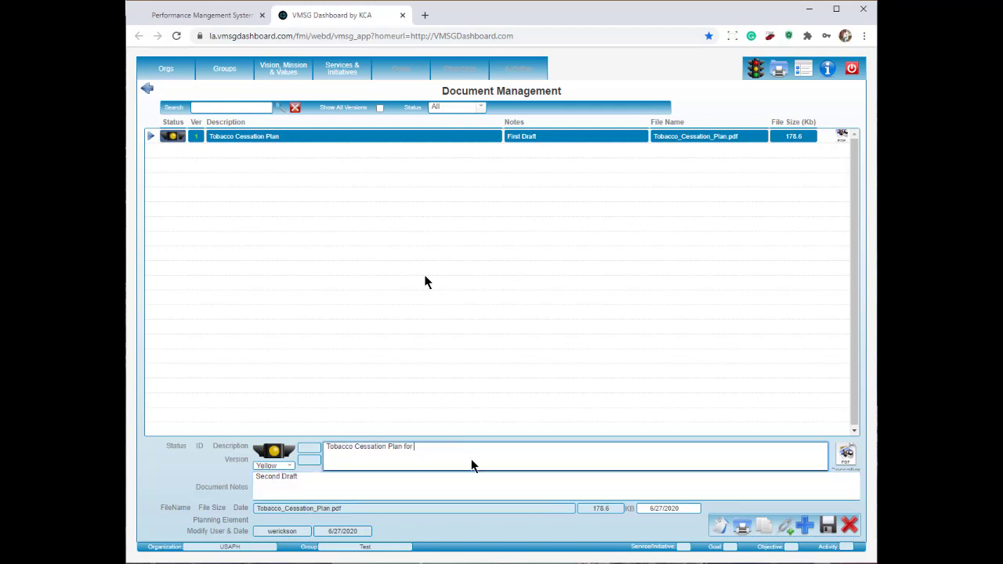
pyautogui.write(' Training')
pyautogui.click(352, 497)
pyautogui.click(278, 453)
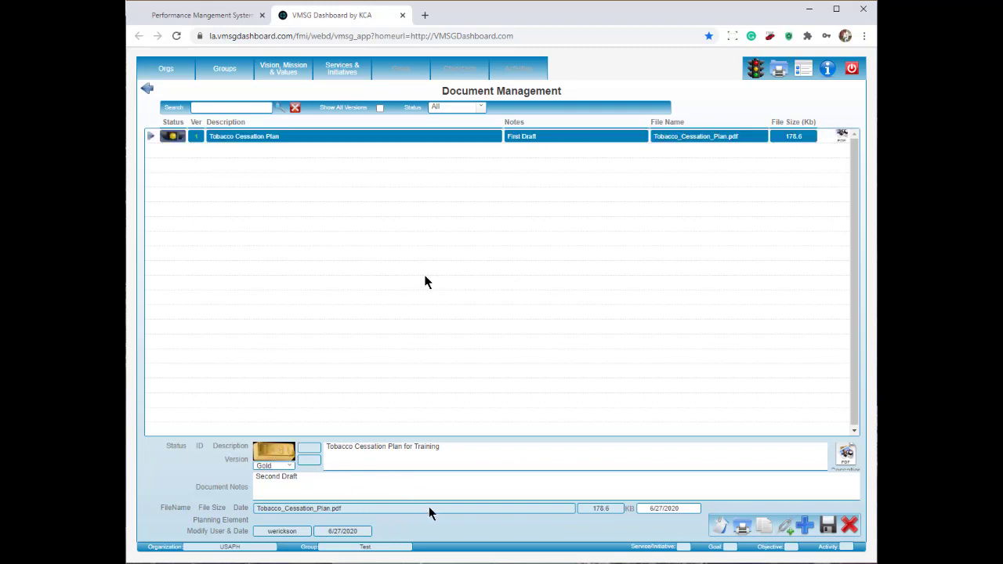
pyautogui.click(830, 526)
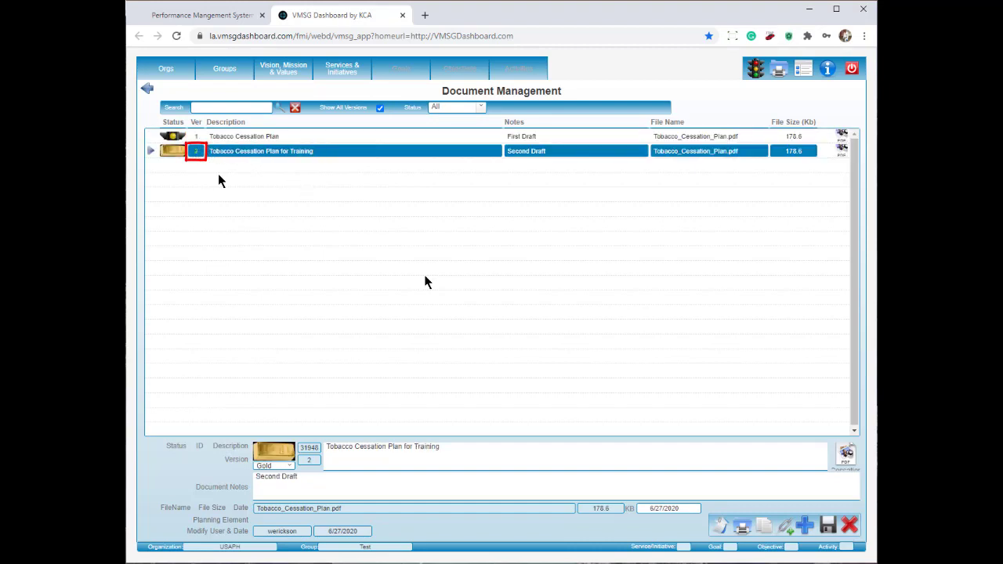
# Step: View version 1, then open the document library for Test Service 1 under Services & Initiatives
pyautogui.click(249, 140)
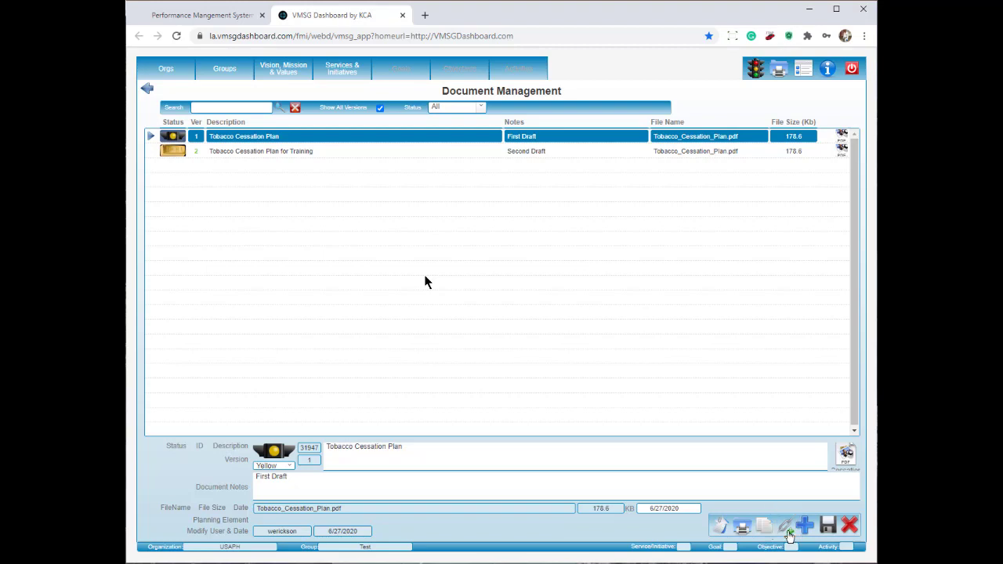
pyautogui.click(333, 71)
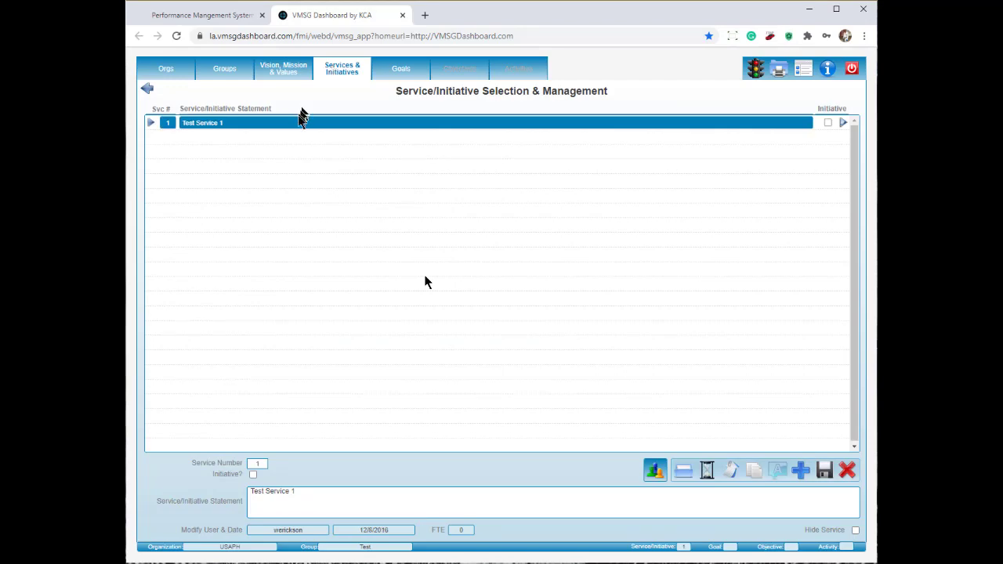
pyautogui.click(298, 123)
pyautogui.click(685, 470)
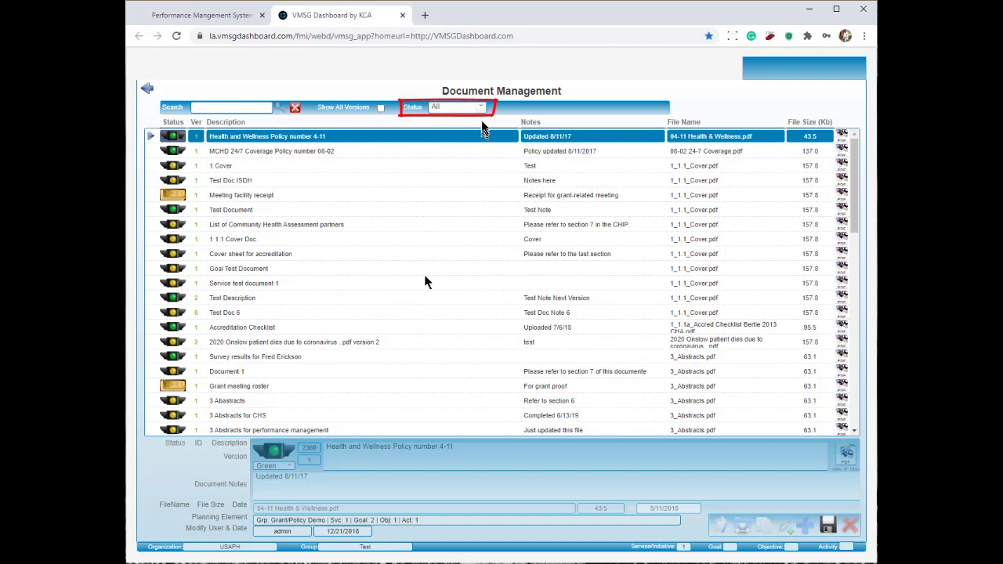
# Step: Attach the Gold Tobacco Cessation Plan for Training document, then view the Test group's documents
pyautogui.click(481, 112)
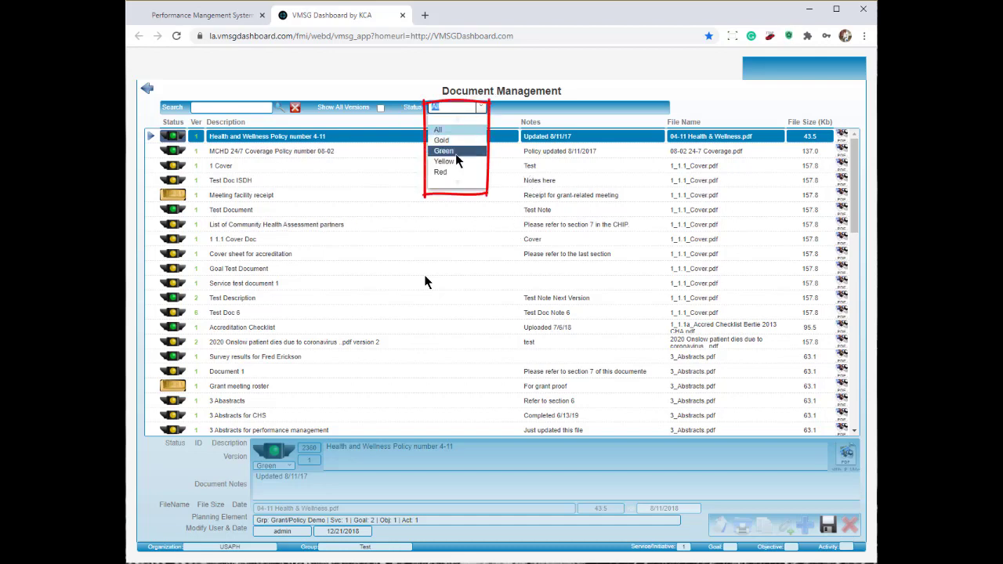
pyautogui.click(450, 141)
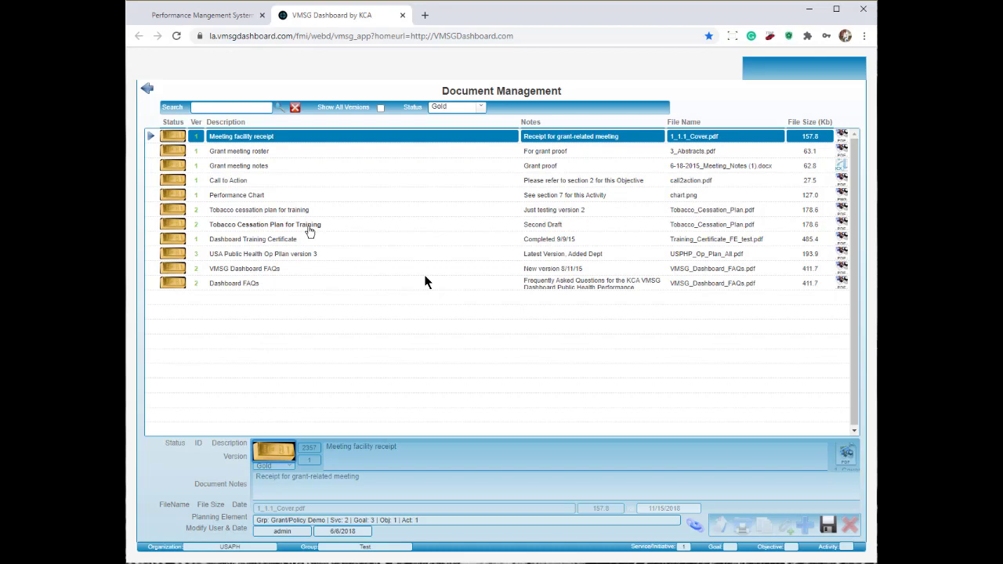
pyautogui.click(309, 230)
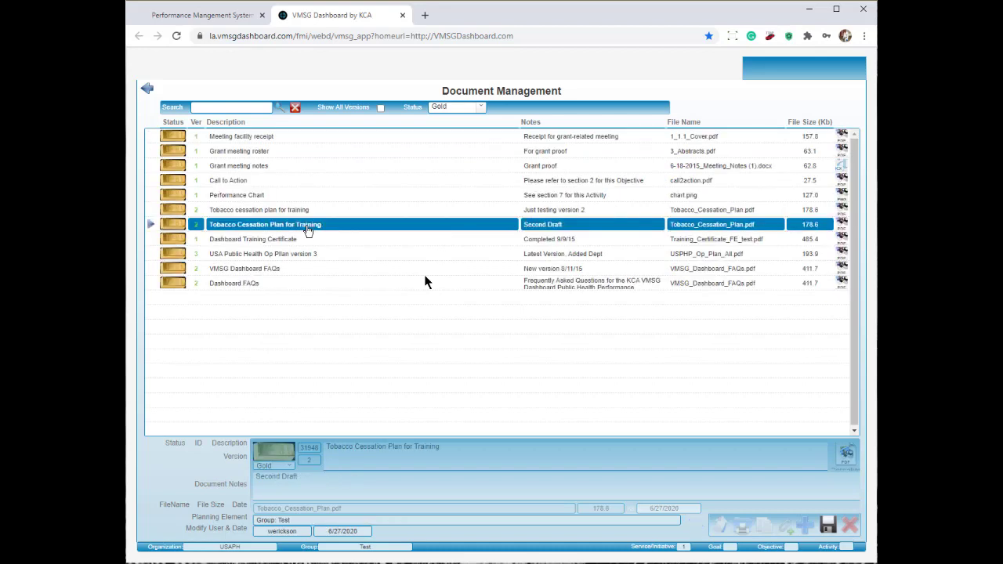
pyautogui.click(829, 526)
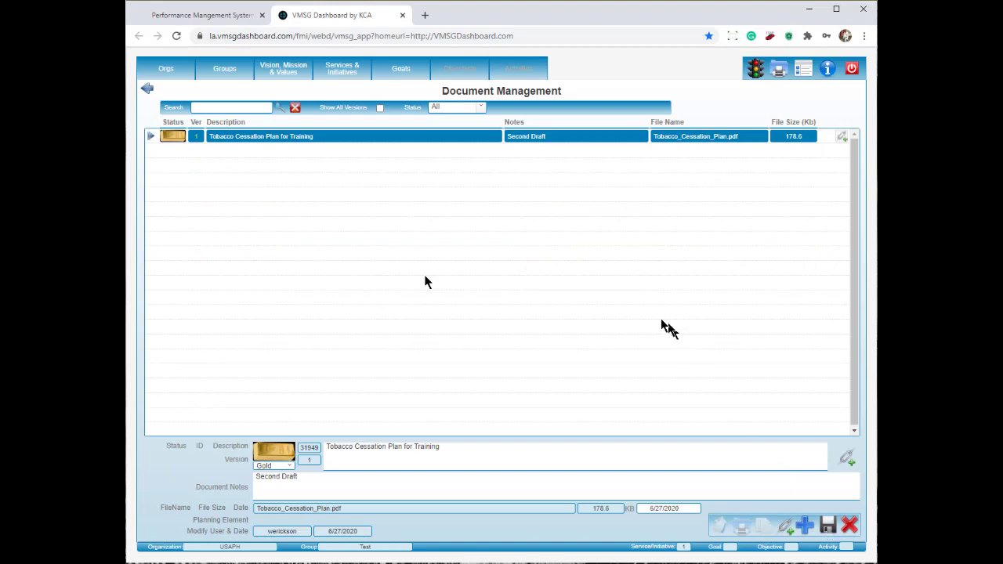
pyautogui.click(225, 71)
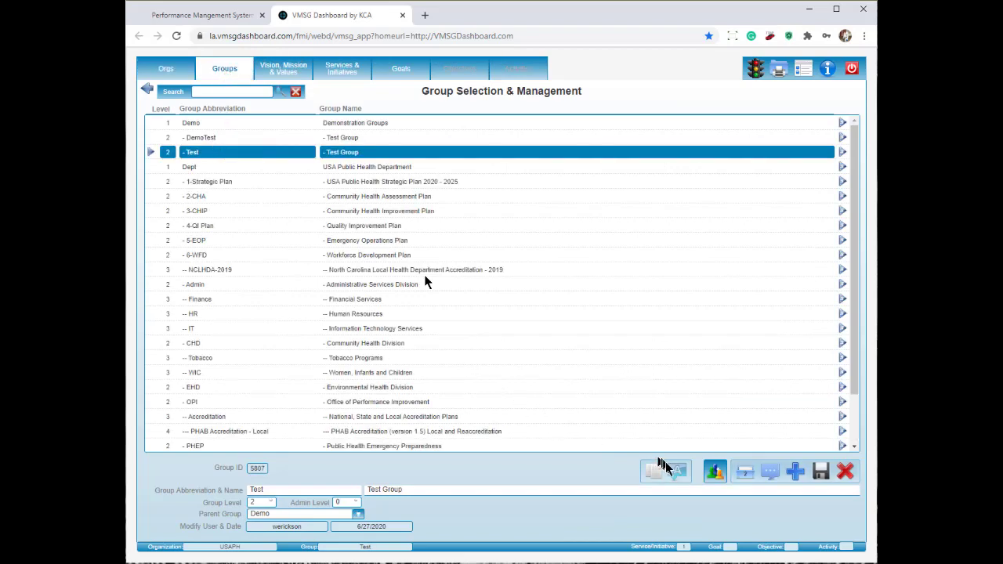
pyautogui.click(750, 474)
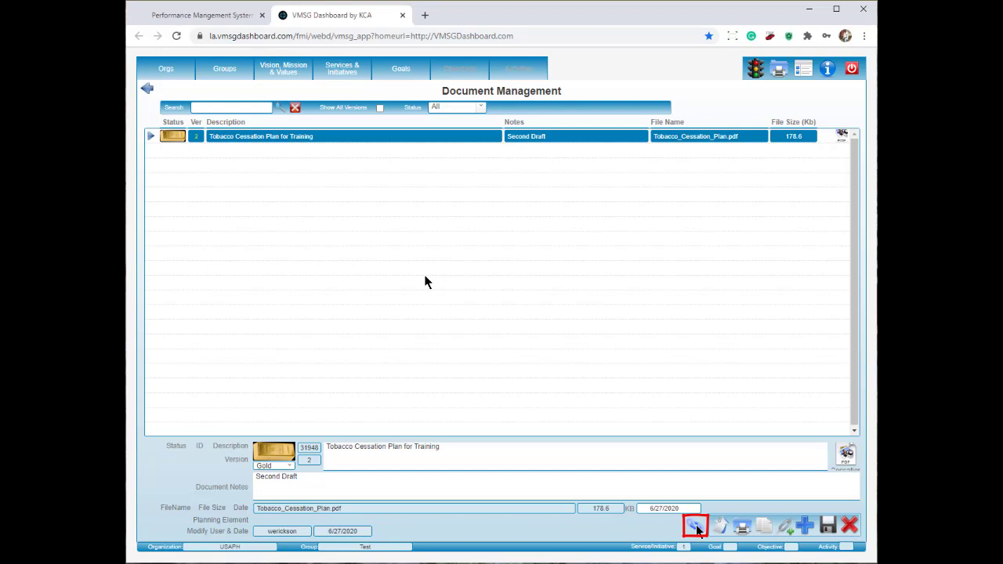
# Step: Check the training document's Test service link in Linked Plan Elements, save, and return to DemoTest's services
pyautogui.click(696, 527)
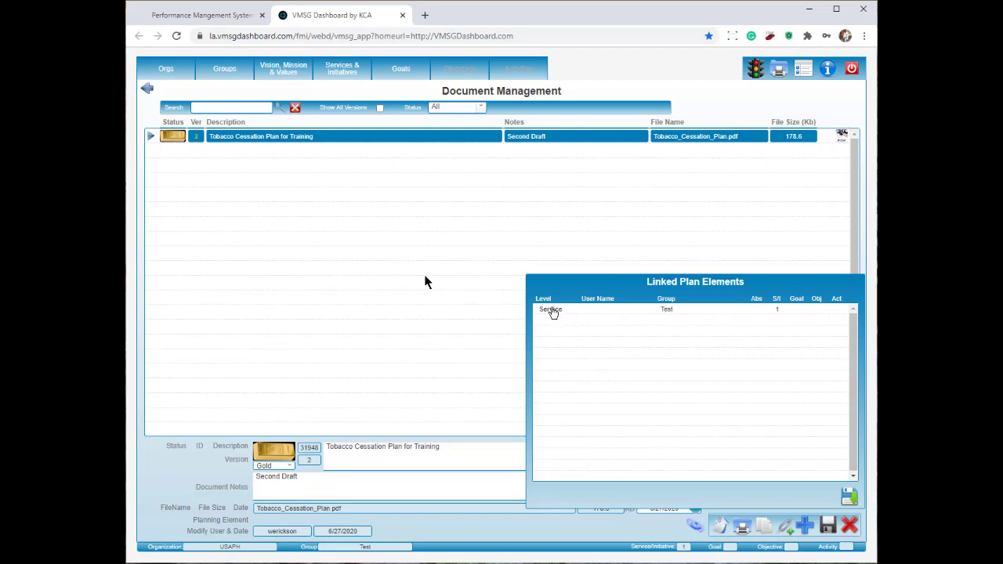
pyautogui.click(552, 311)
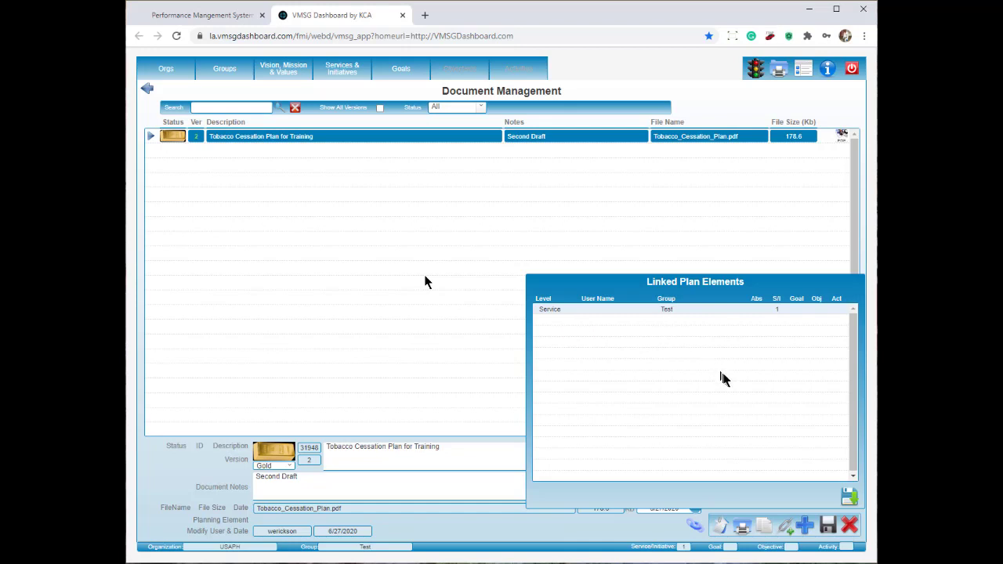
pyautogui.click(848, 499)
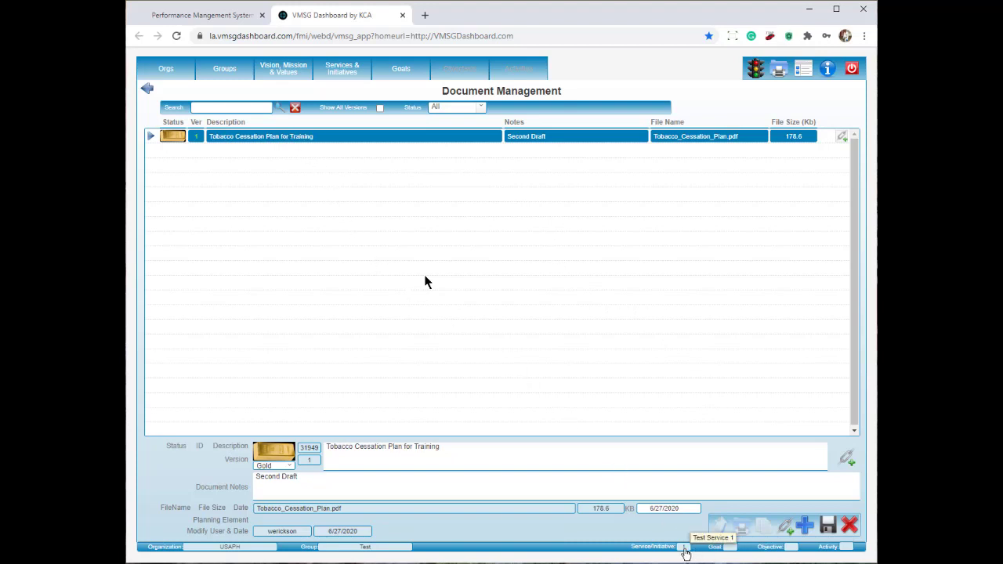
pyautogui.click(147, 91)
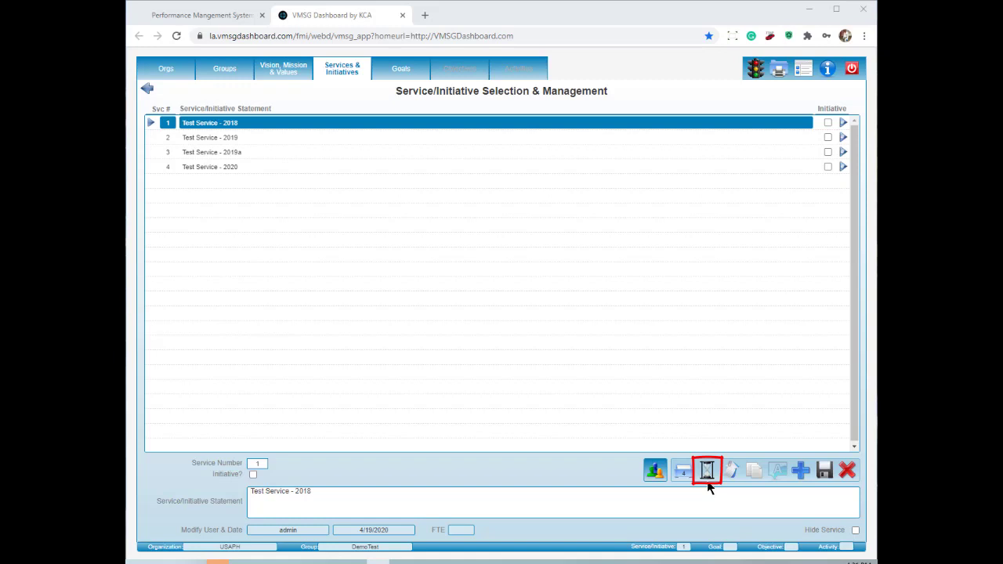
pyautogui.click(707, 470)
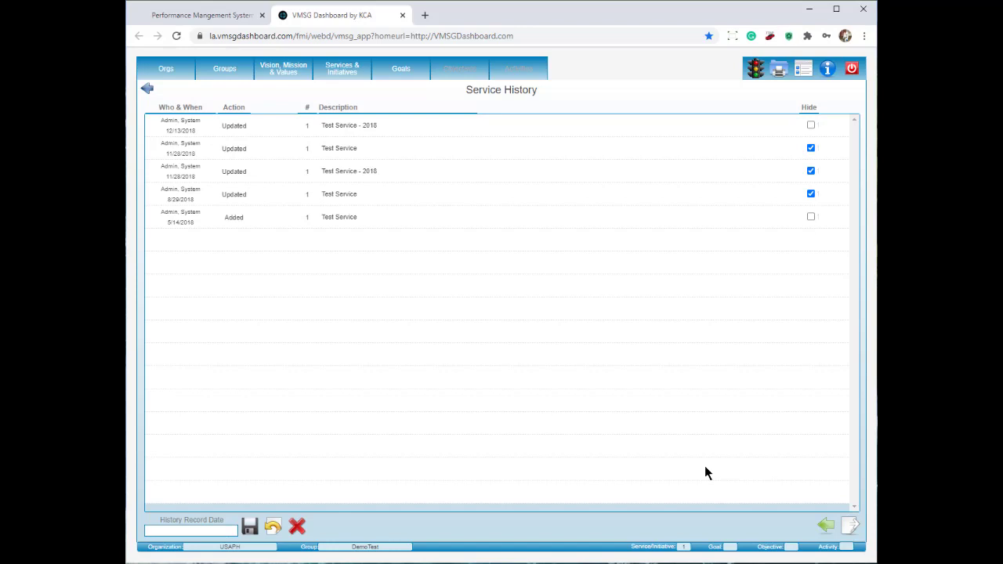
pyautogui.click(146, 91)
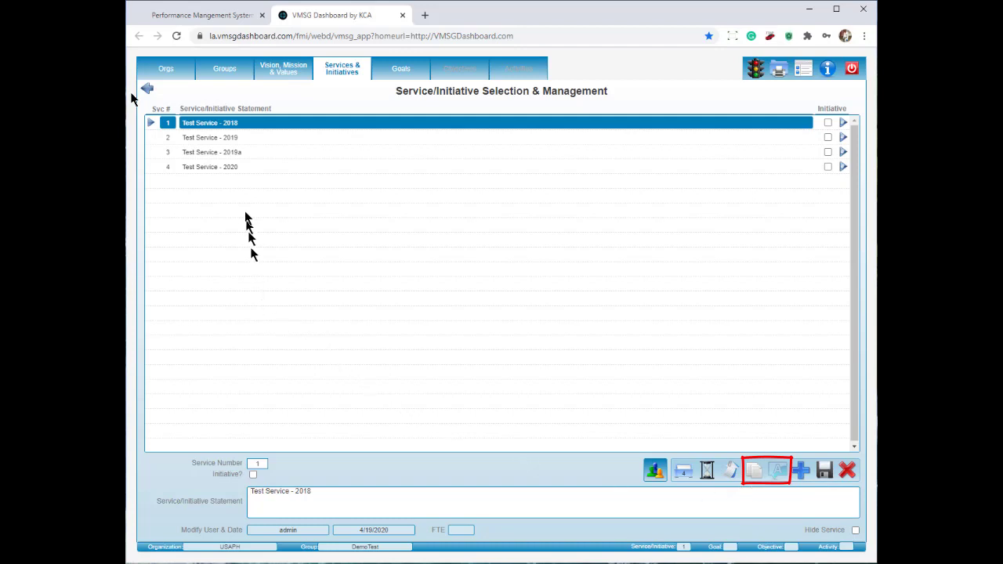
pyautogui.click(240, 126)
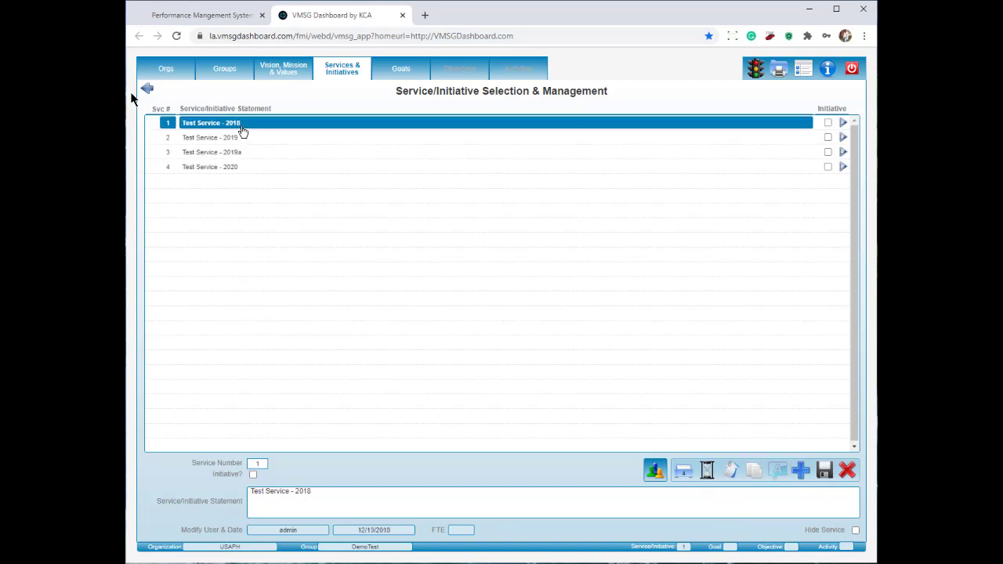
# Step: Copy Test Service - 2018 with its flags and save the copy as 'Test Service - 2021'
pyautogui.click(754, 471)
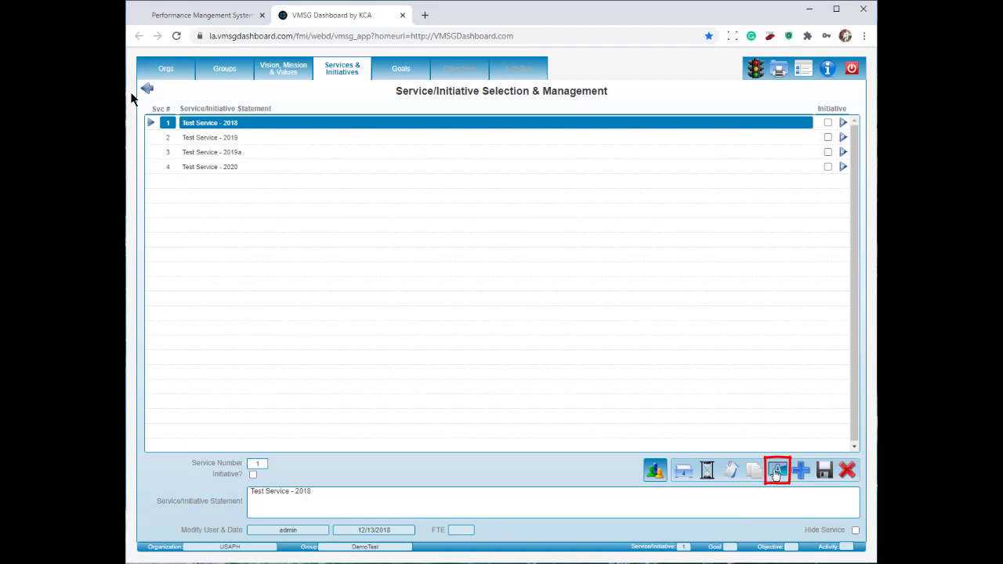
pyautogui.click(776, 472)
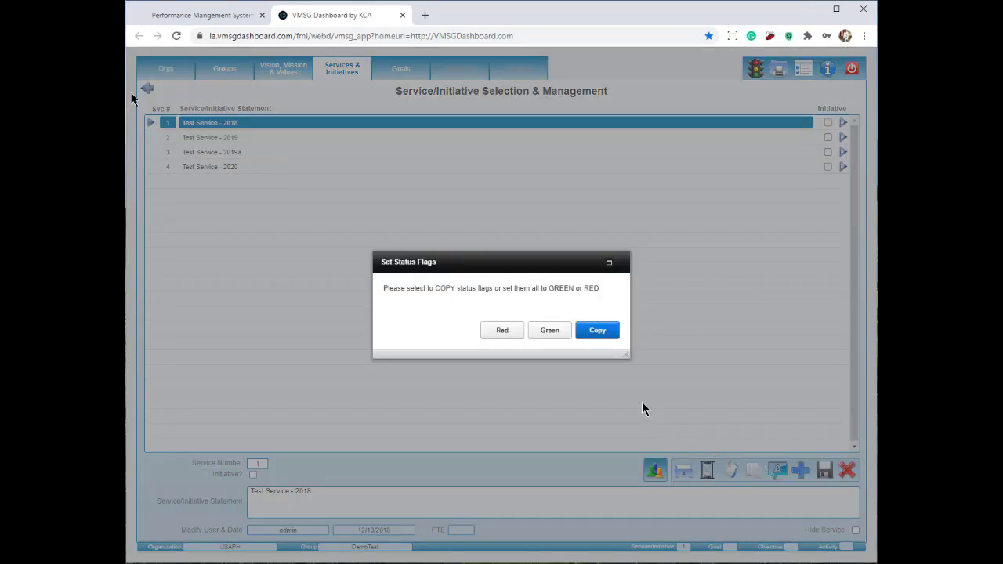
pyautogui.click(609, 335)
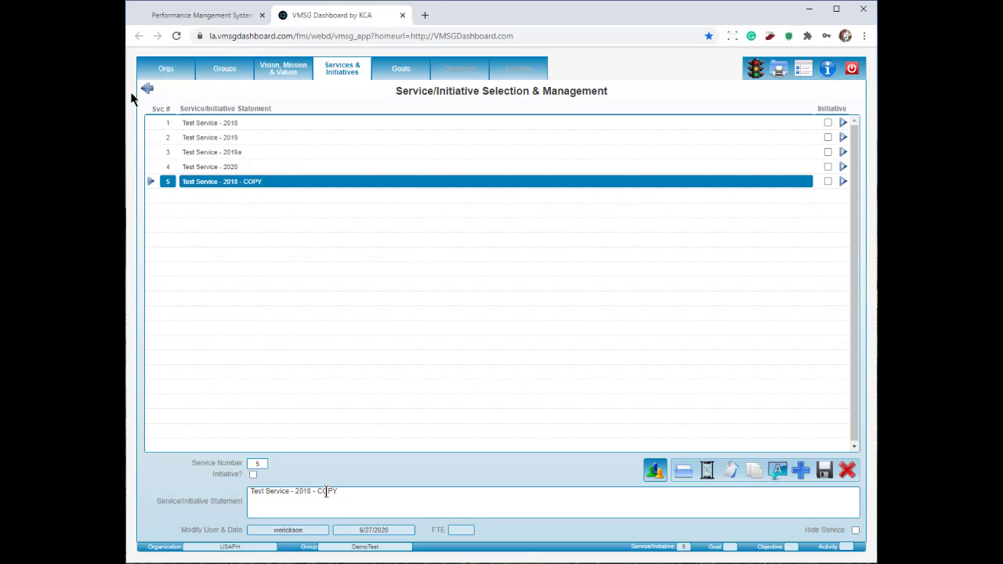
pyautogui.doubleClick(326, 492)
pyautogui.press('BackSpace')
pyautogui.press('BackSpace')
pyautogui.press('BackSpace')
pyautogui.press('BackSpace')
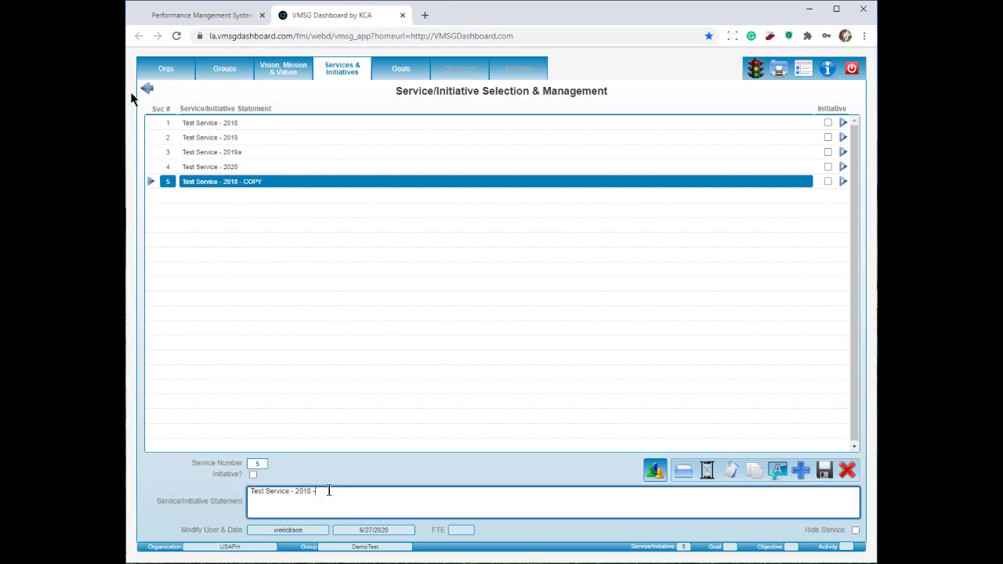
pyautogui.press('BackSpace')
pyautogui.press('BackSpace')
pyautogui.write('21')
pyautogui.click(827, 481)
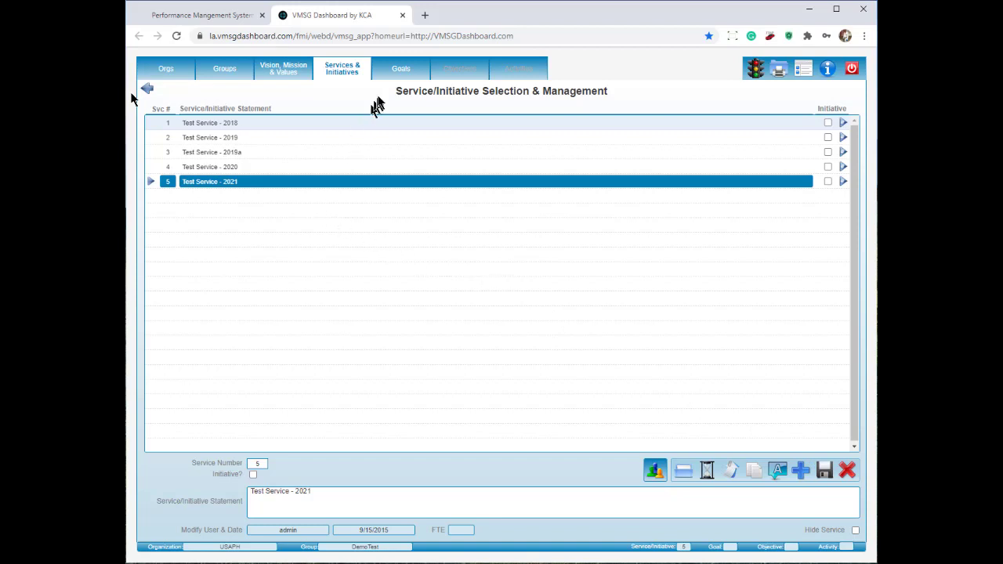
pyautogui.click(403, 70)
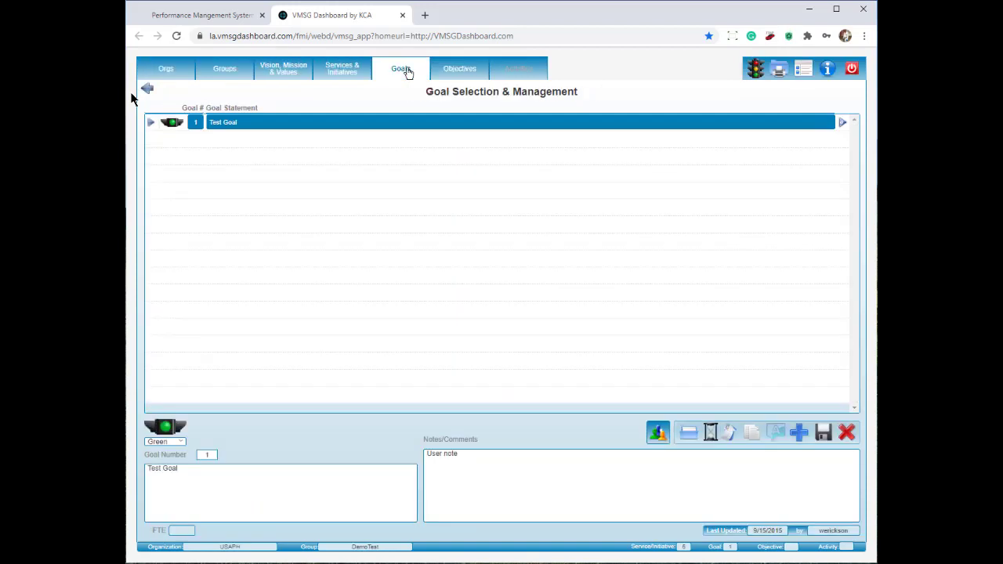
# Step: Look through the Objectives and Activities lists, ending back on Objectives
pyautogui.click(451, 69)
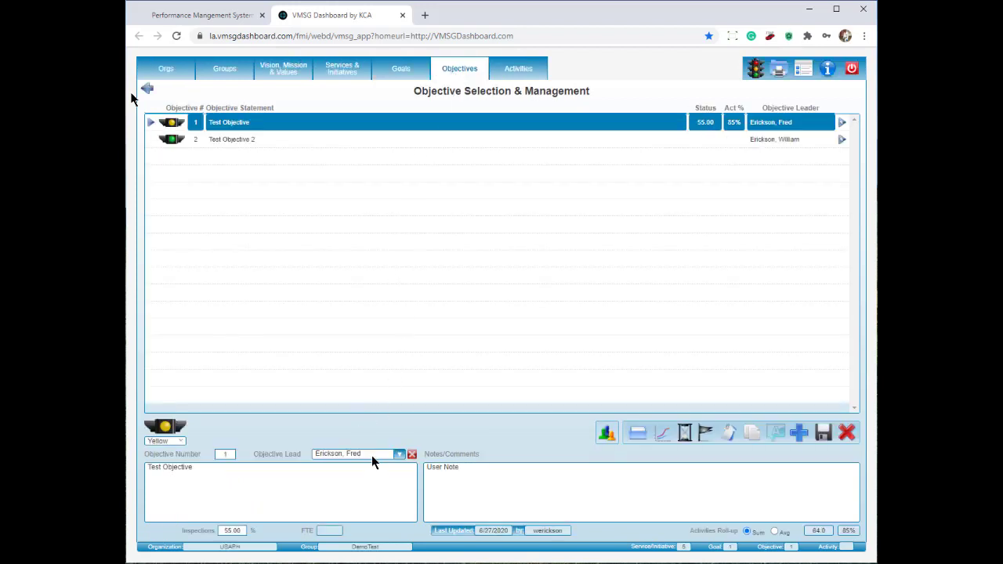
pyautogui.click(528, 71)
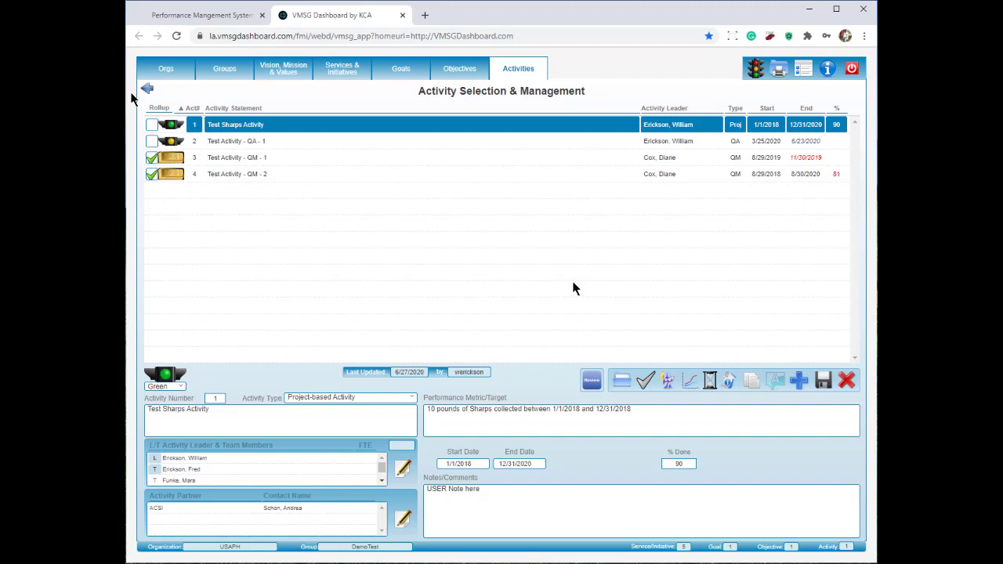
pyautogui.click(590, 381)
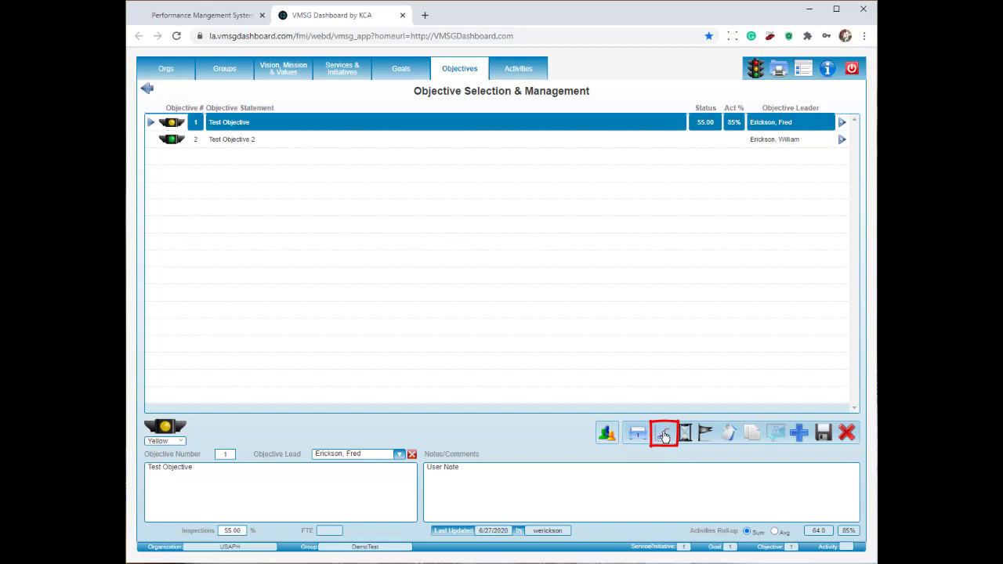
pyautogui.click(664, 436)
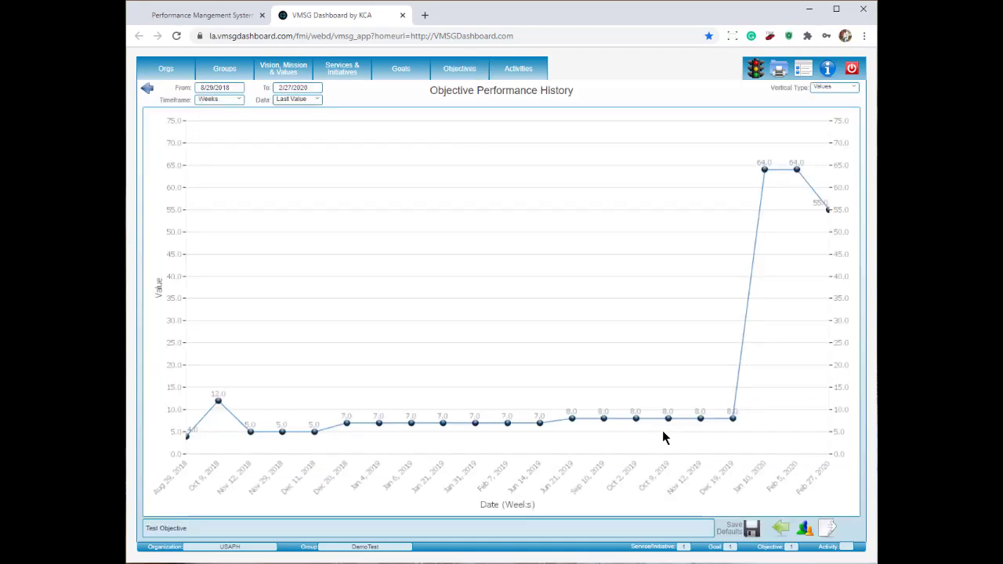
pyautogui.click(148, 91)
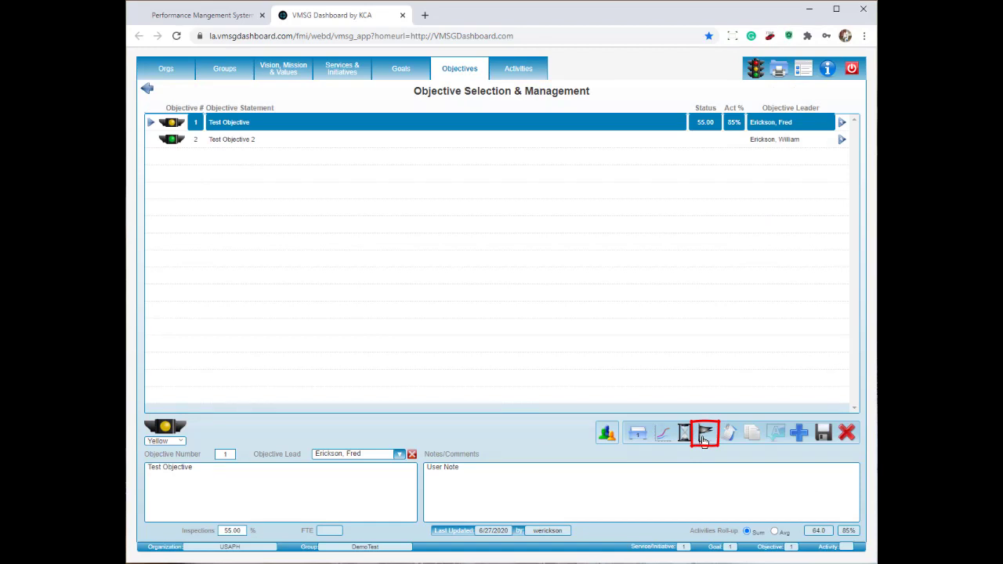
# Step: Flag Test Objective and confirm it appears under My Priorities on the USAPH DemoTest Dashboard
pyautogui.click(704, 437)
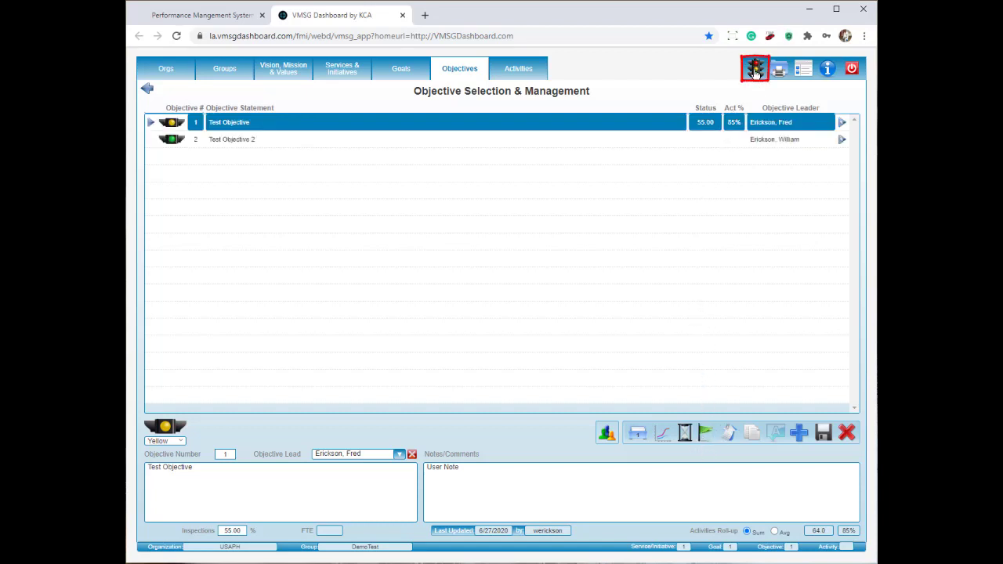
pyautogui.click(755, 70)
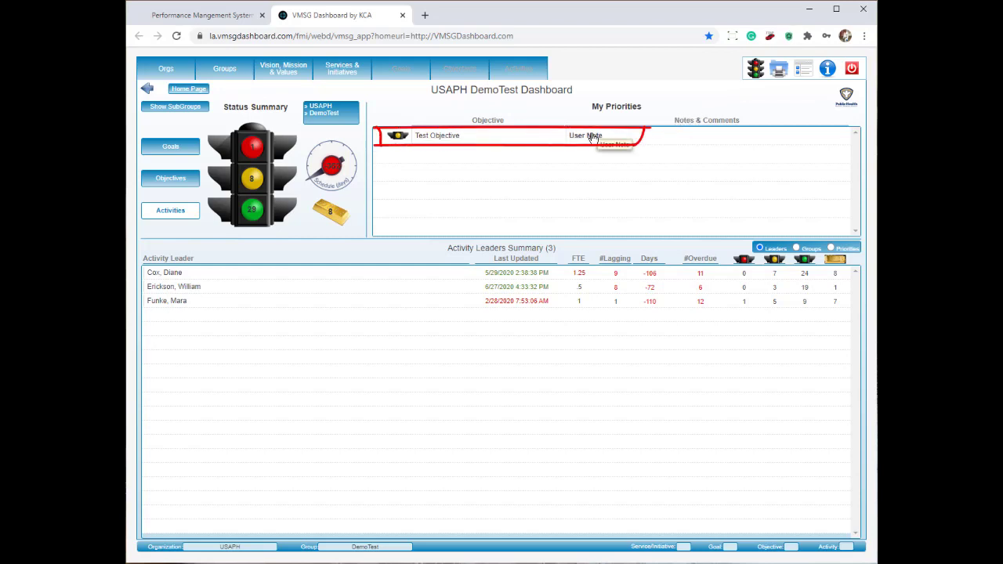
pyautogui.click(593, 138)
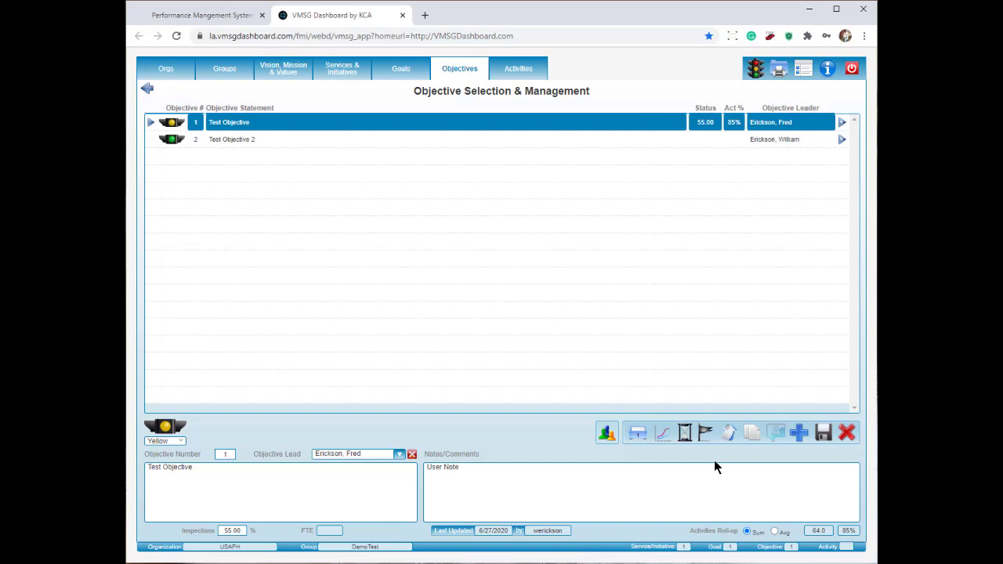
# Step: Run the QM Activity Wizard on Test Activity - QM - 1 and save its settings
pyautogui.click(519, 70)
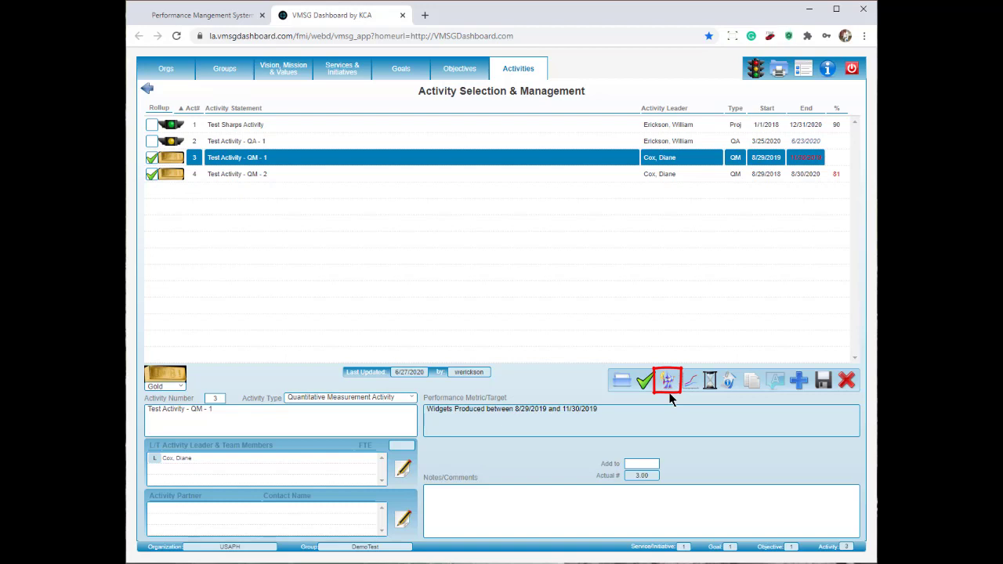
pyautogui.click(669, 392)
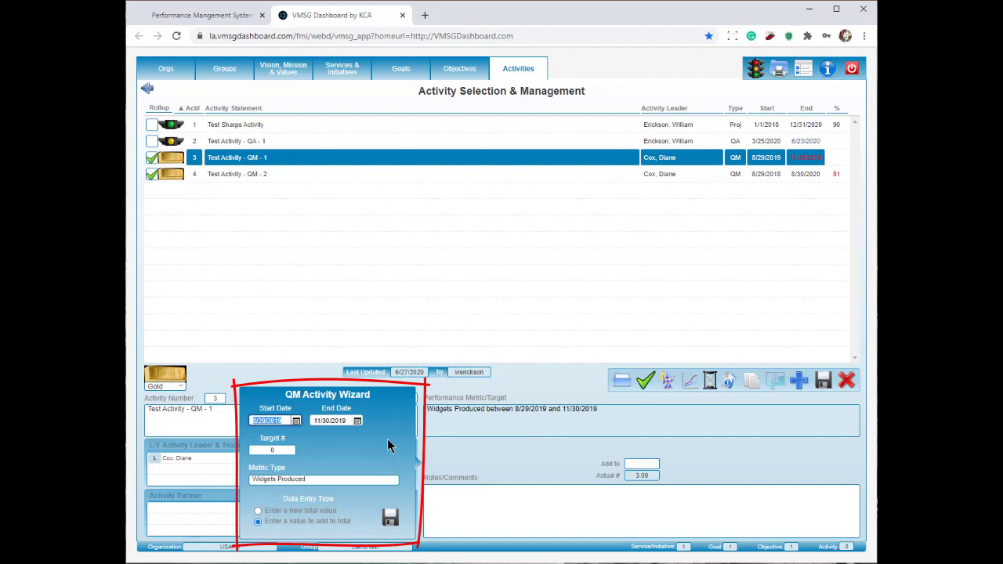
pyautogui.click(389, 519)
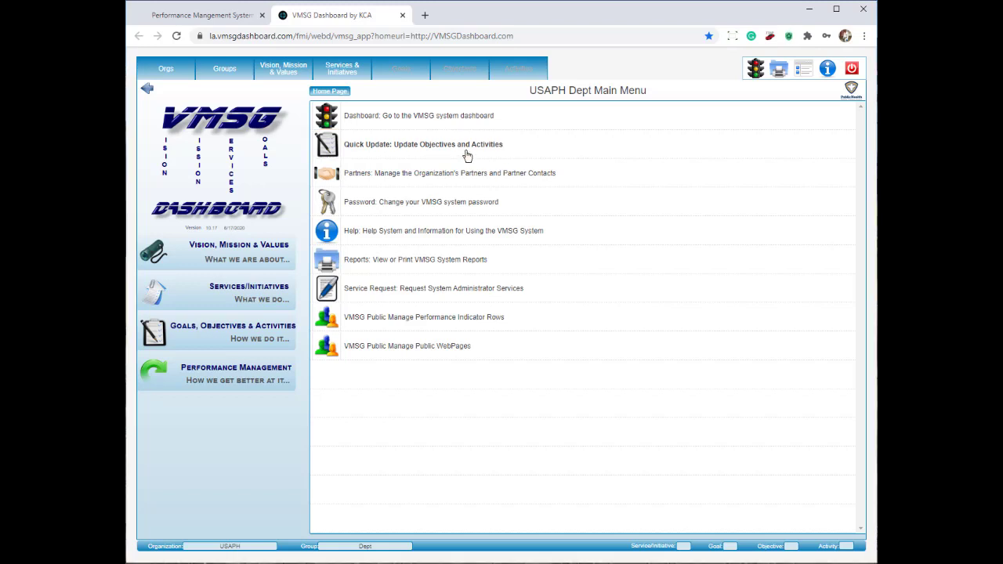
# Step: Open the password change form, cancel it unchanged, and go to the Service Request page
pyautogui.click(437, 214)
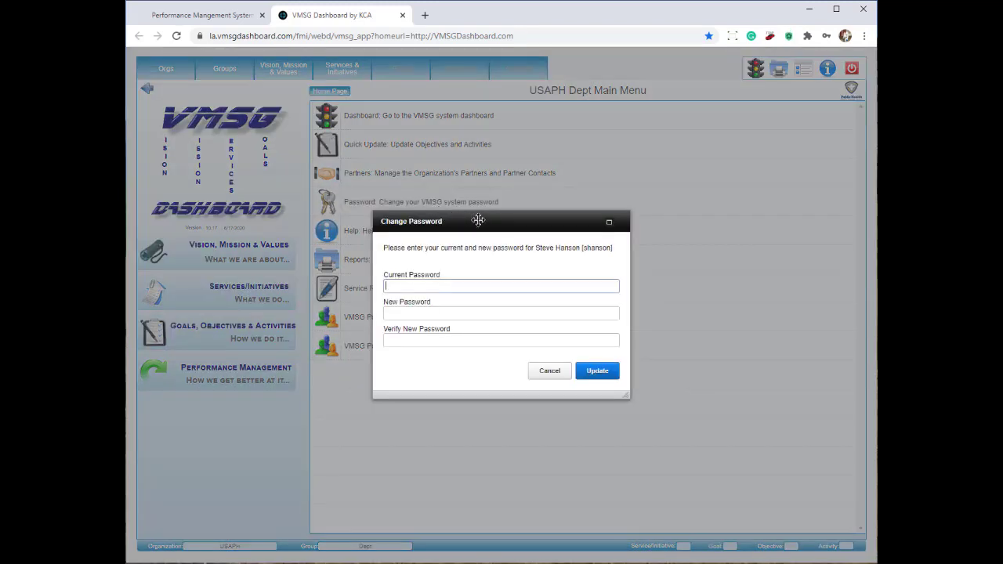
pyautogui.click(463, 286)
pyautogui.click(551, 372)
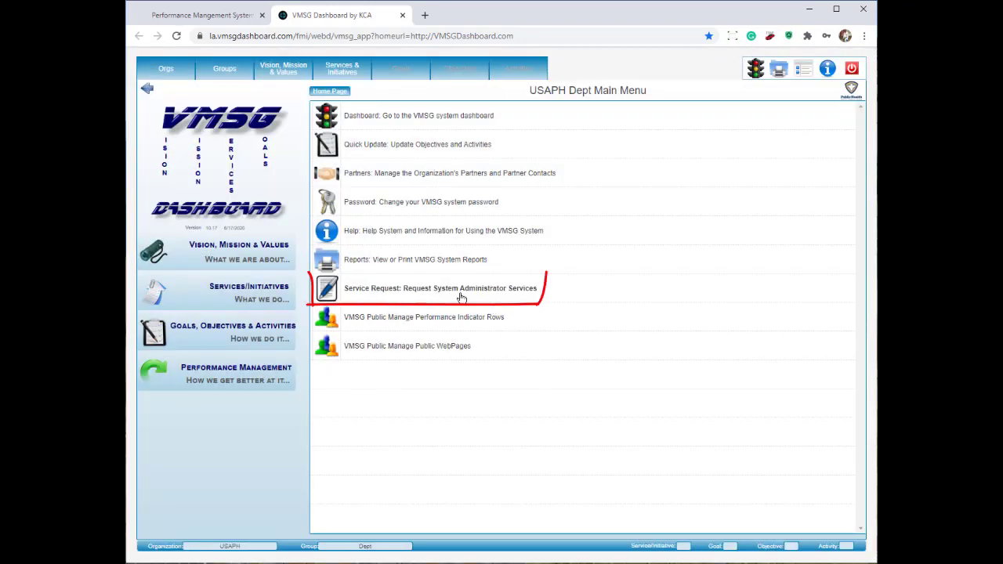
pyautogui.click(462, 298)
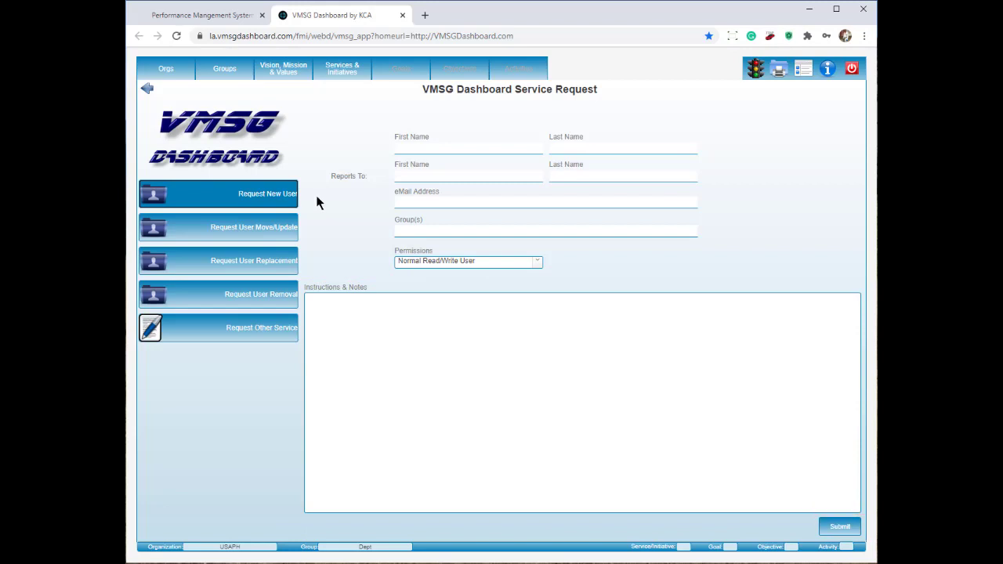
# Step: Switch through Move/Update, Replacement, Removal and Other Service requests, then open Partners from the main menu
pyautogui.click(267, 226)
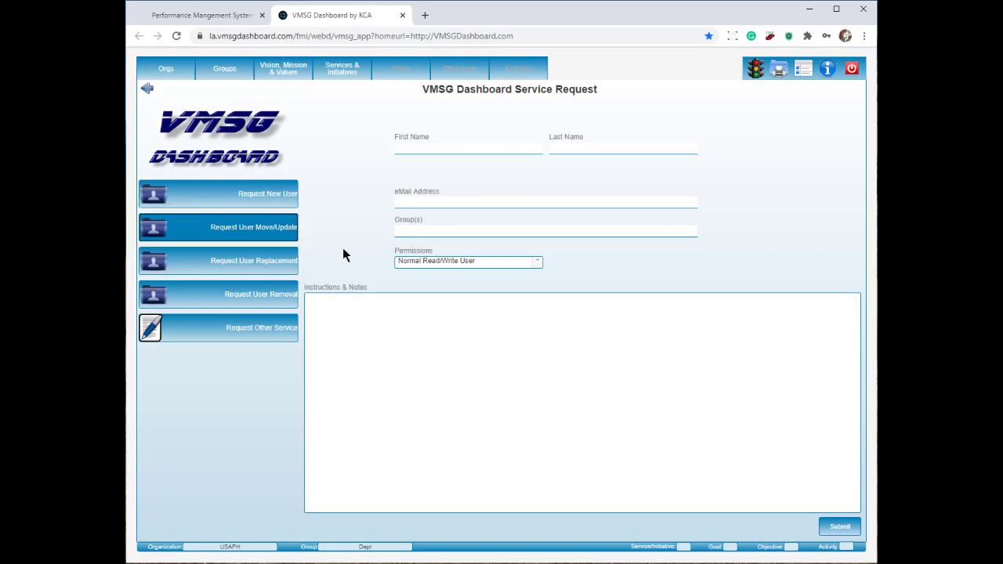
pyautogui.click(282, 267)
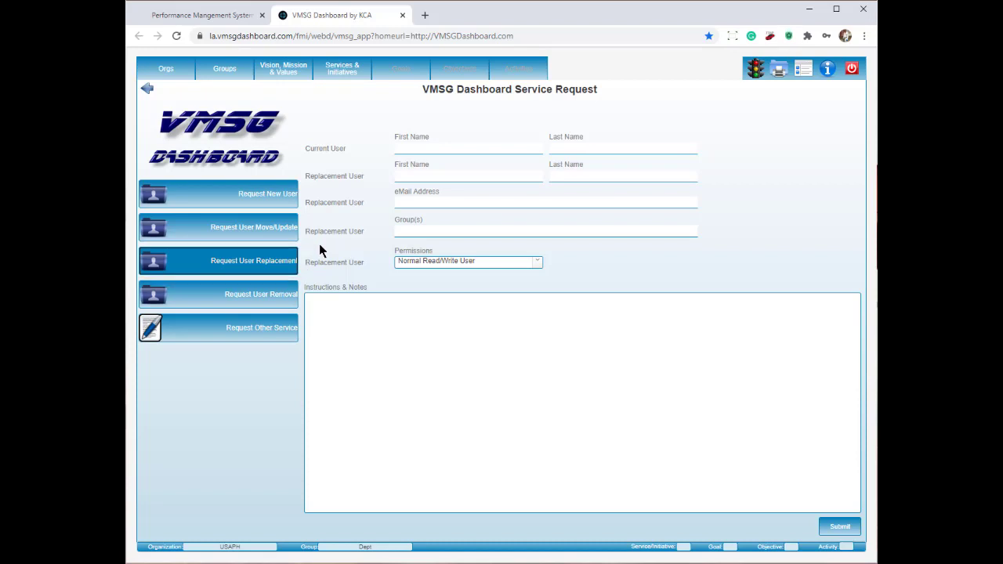
pyautogui.click(282, 292)
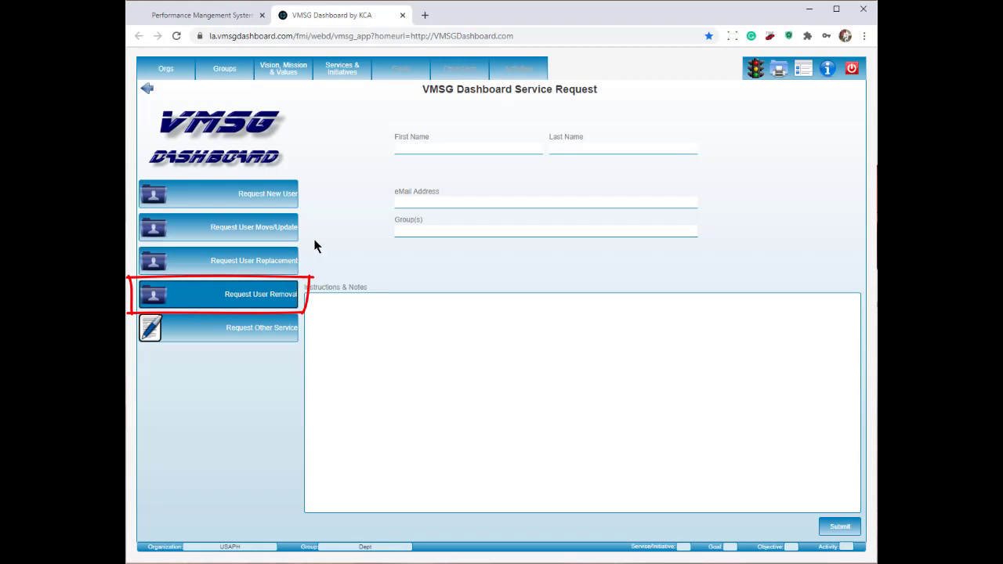
pyautogui.click(254, 337)
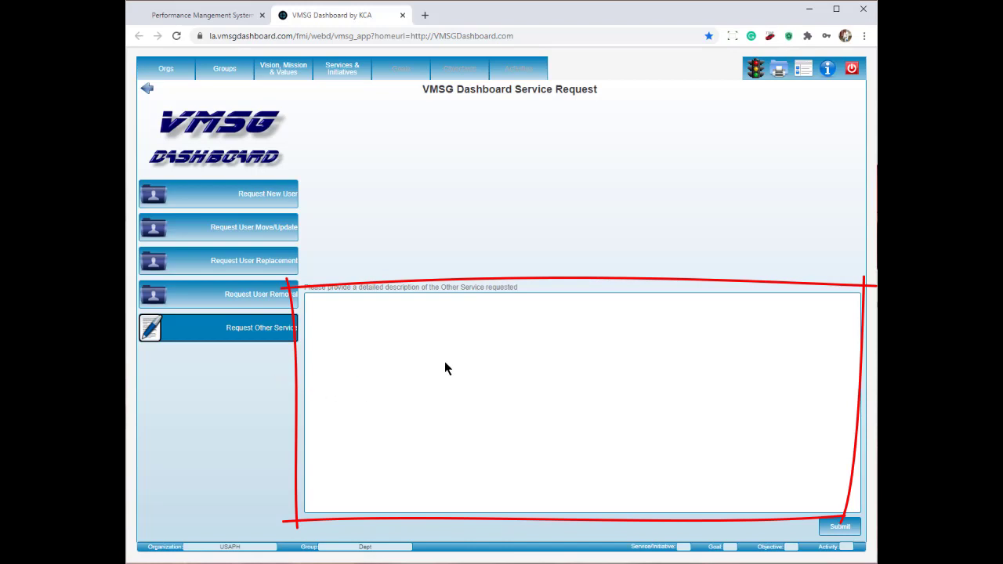
pyautogui.click(808, 75)
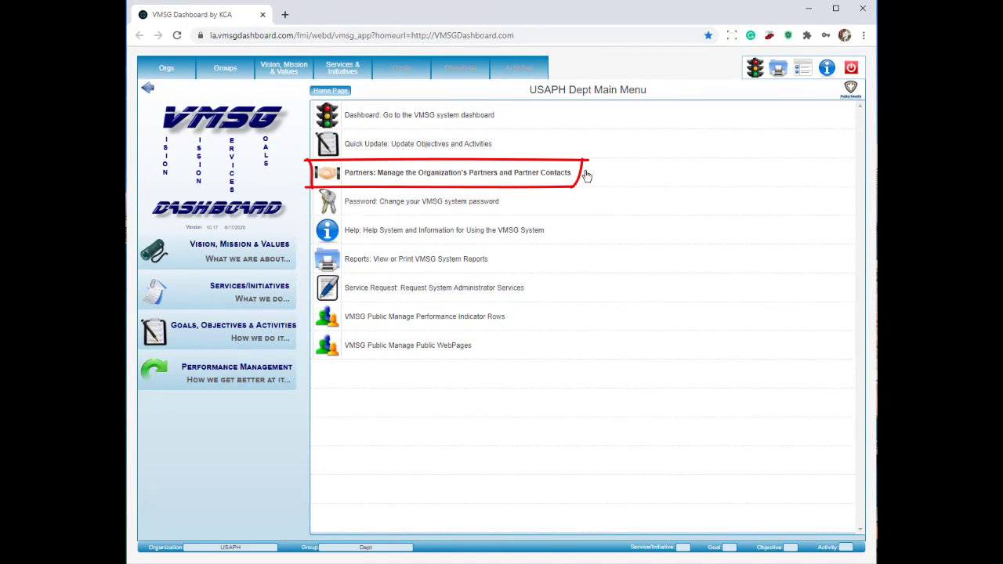
pyautogui.click(586, 175)
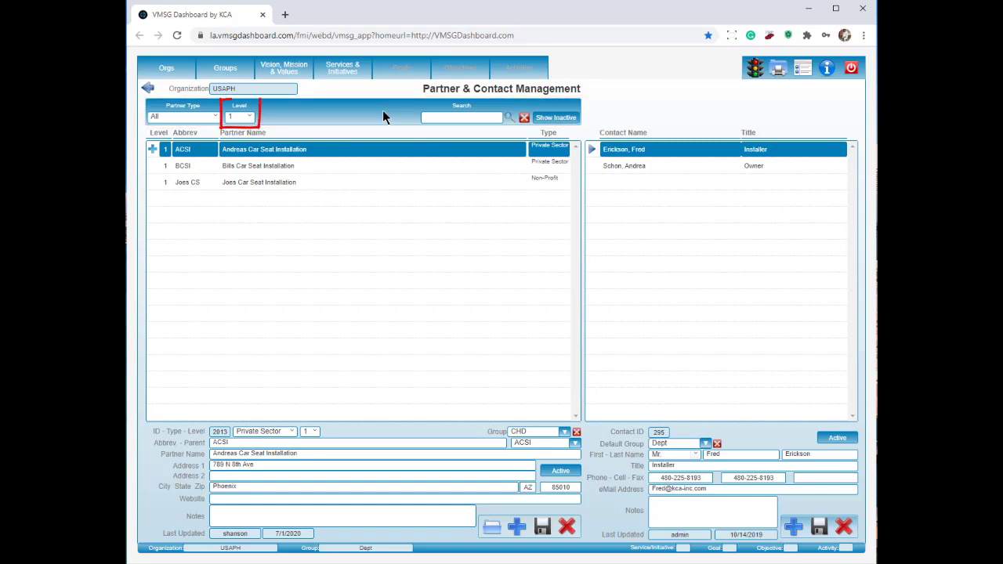
# Step: Show partners at all levels, search the list for 'seat', and filter to Non-Profit partners
pyautogui.click(250, 119)
pyautogui.click(239, 136)
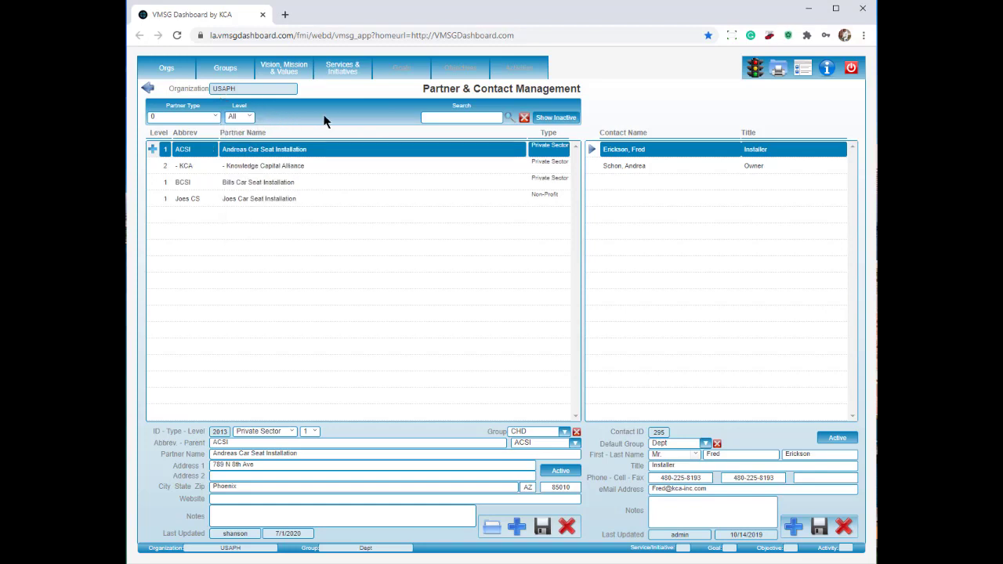
pyautogui.click(456, 119)
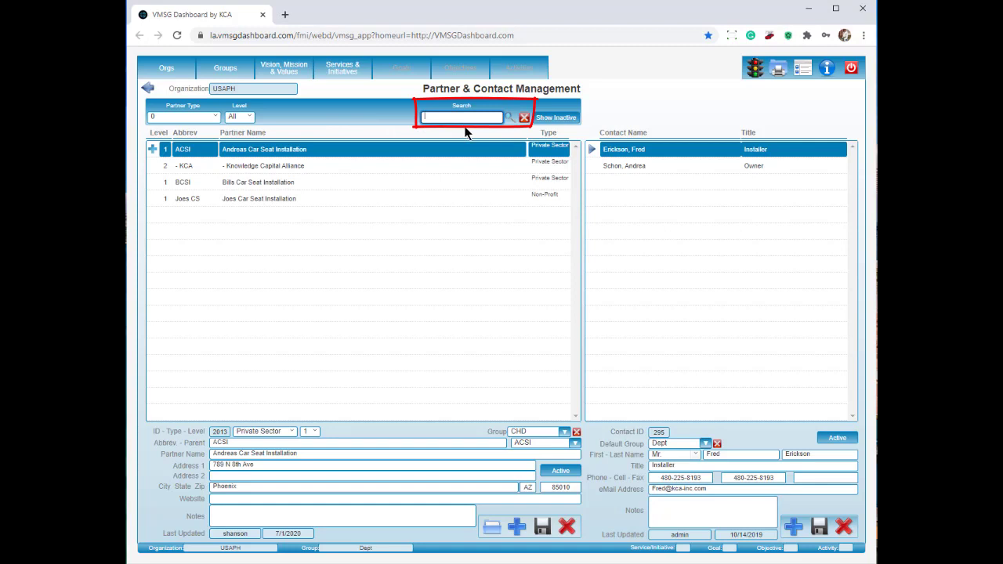
pyautogui.write('seat')
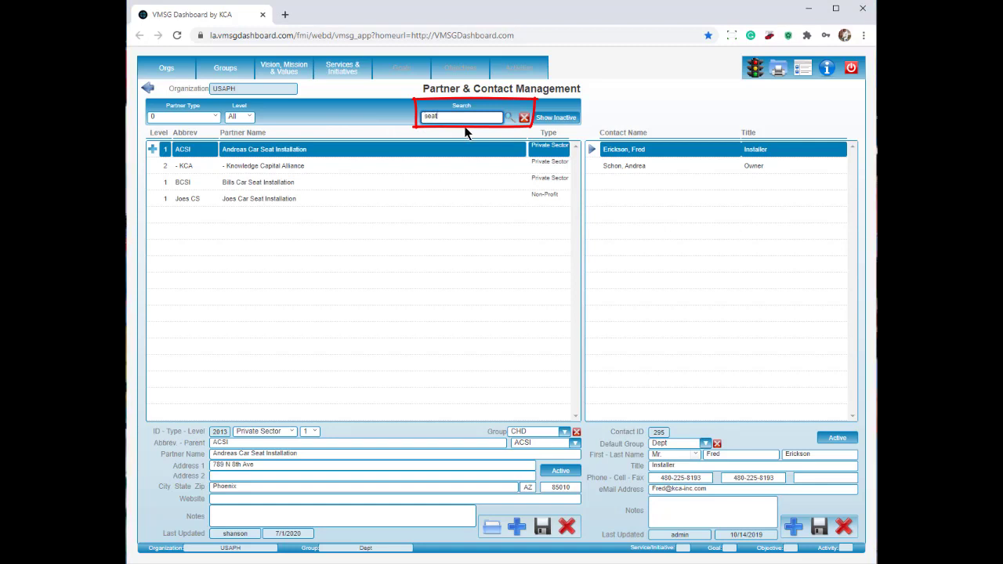
pyautogui.click(510, 118)
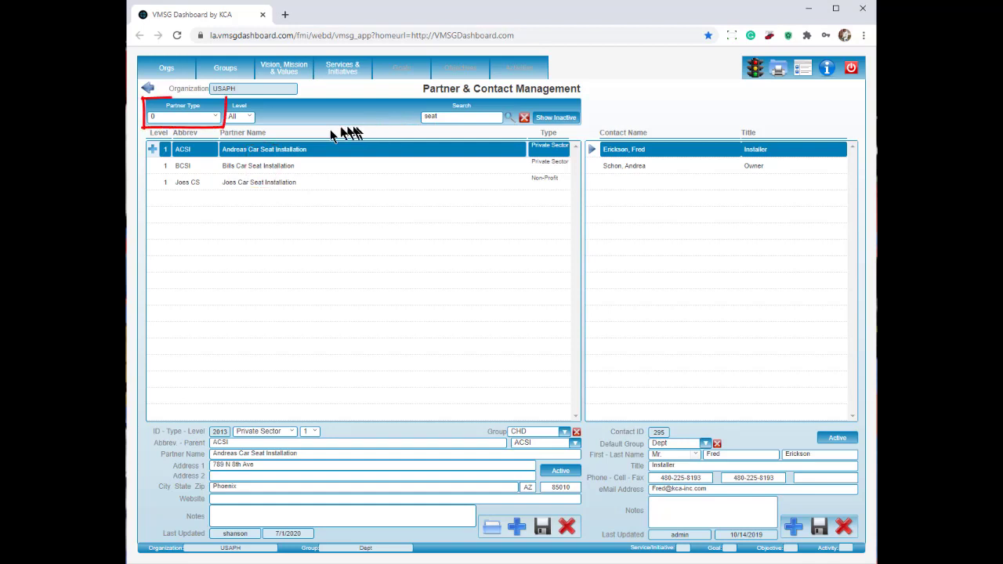
pyautogui.click(215, 117)
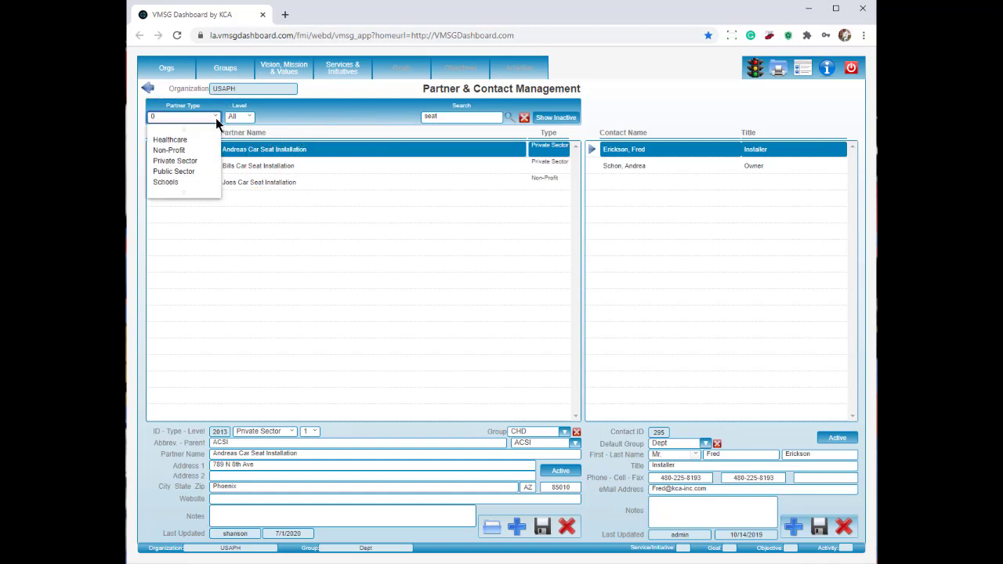
pyautogui.click(179, 150)
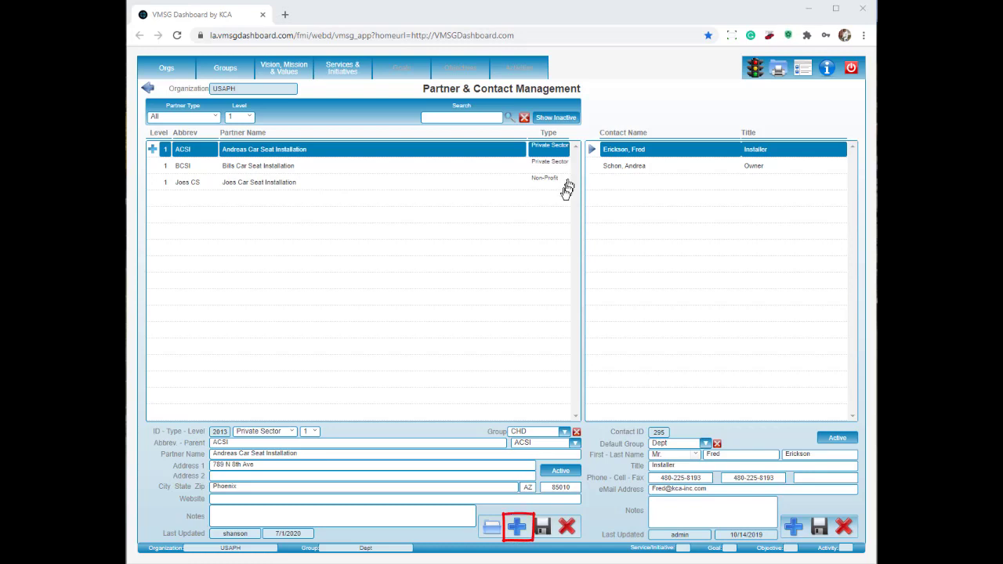
pyautogui.click(514, 521)
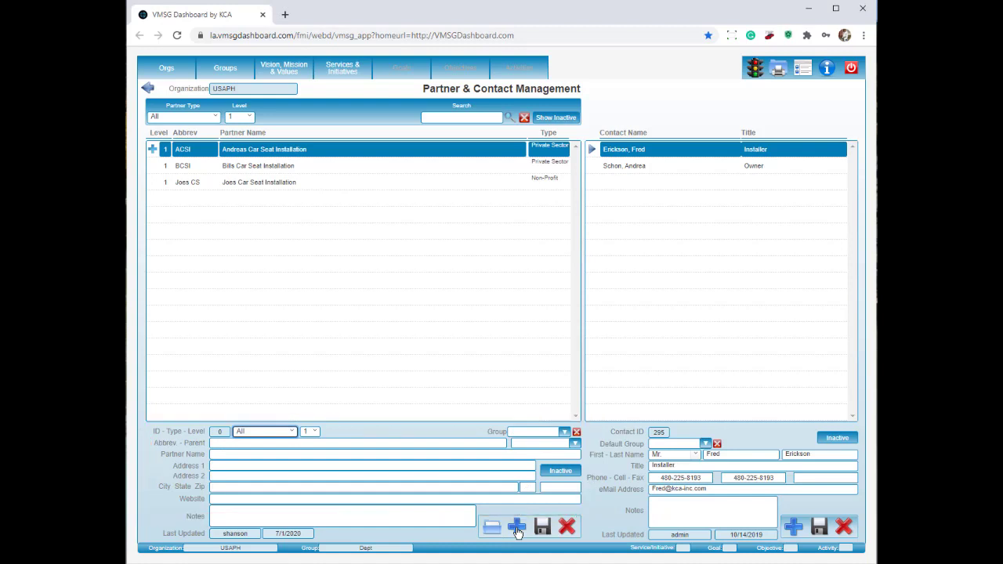
pyautogui.click(264, 431)
pyautogui.click(269, 488)
pyautogui.click(366, 444)
pyautogui.write('VMSG')
pyautogui.press('Tab')
pyautogui.write('VMSG Dashboard')
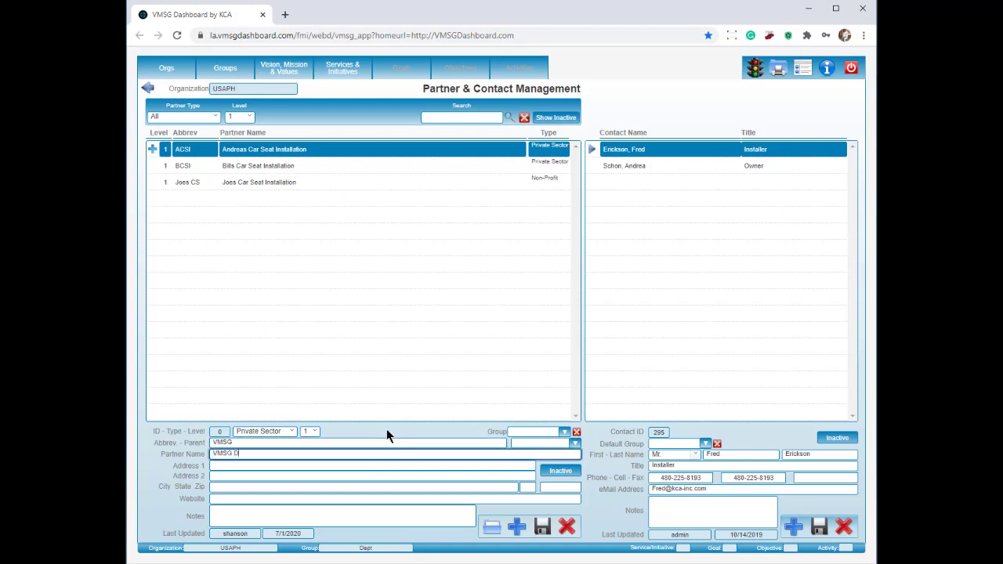
pyautogui.press('Tab')
pyautogui.write('www.VMSGDashboard.com')
pyautogui.press('Tab')
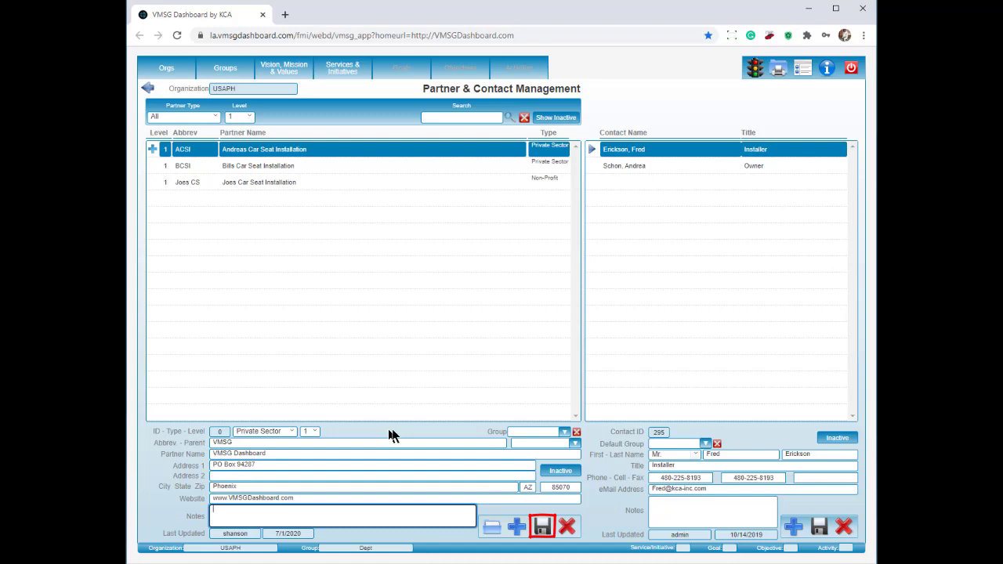
pyautogui.click(542, 527)
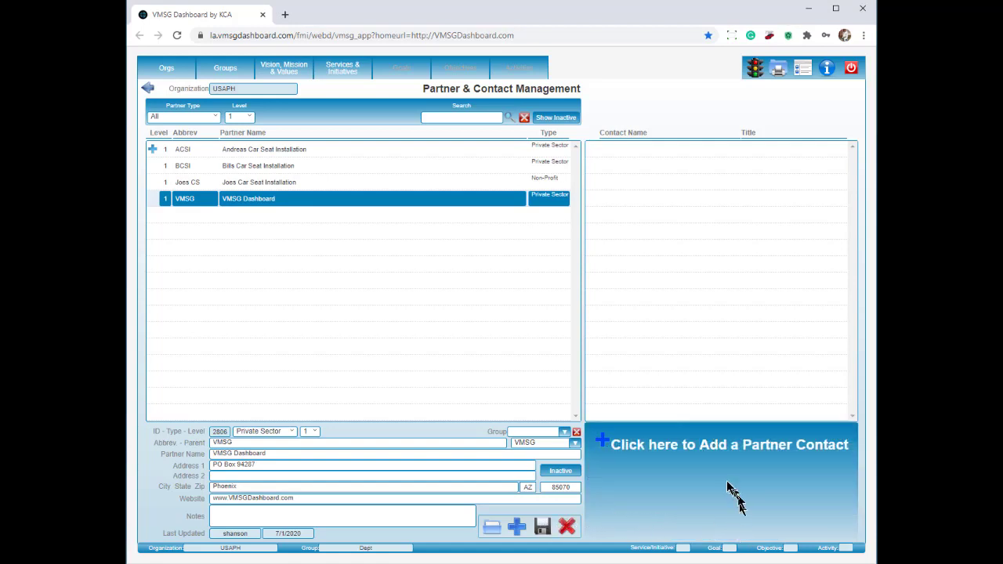
# Step: Add a CEO contact to VMSG, set partner and contact to Active, then go to Activities
pyautogui.click(697, 461)
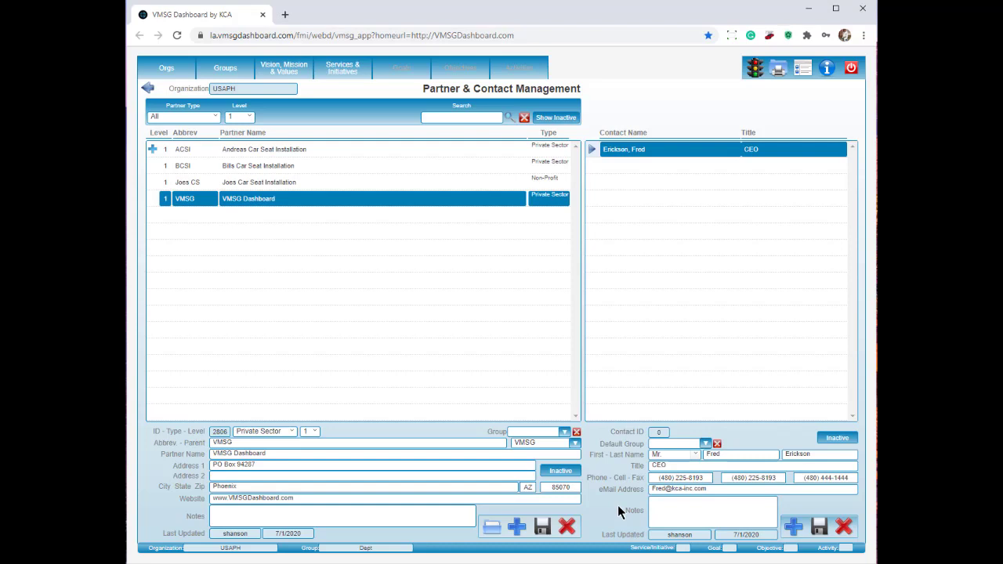
pyautogui.click(560, 471)
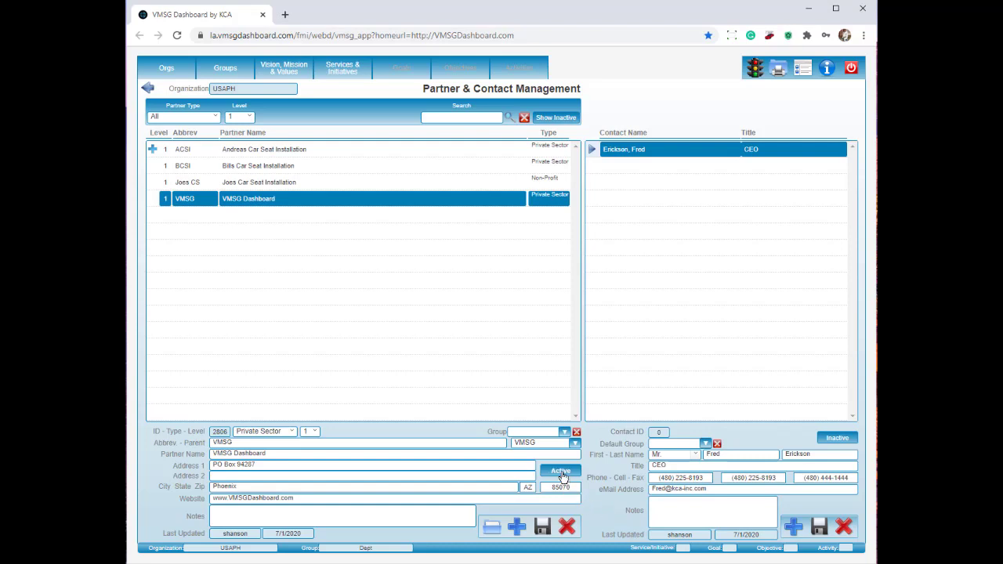
pyautogui.click(842, 441)
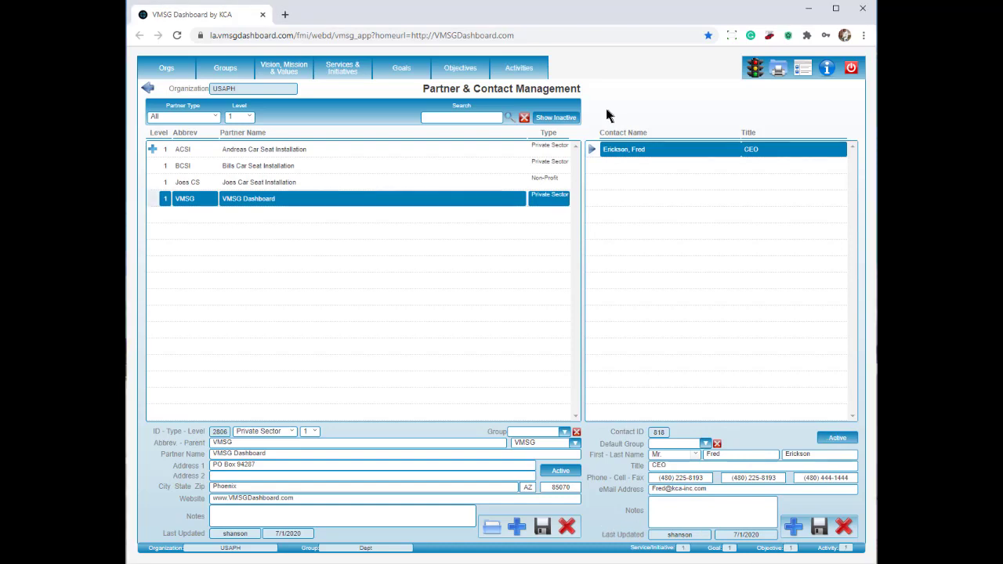
pyautogui.click(520, 69)
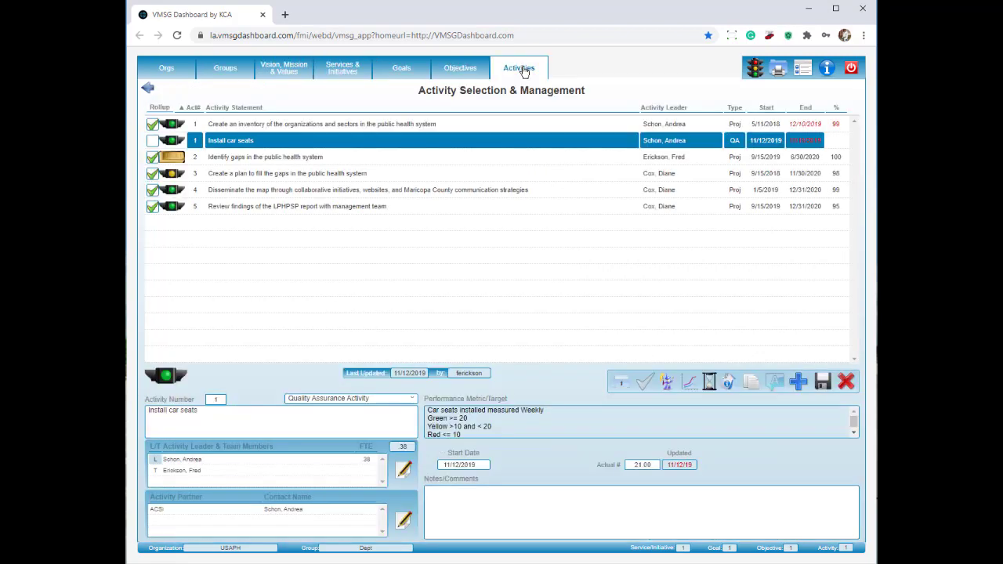
# Step: Link VMSG and its CEO contact as partners on the Install car seats activity
pyautogui.click(404, 519)
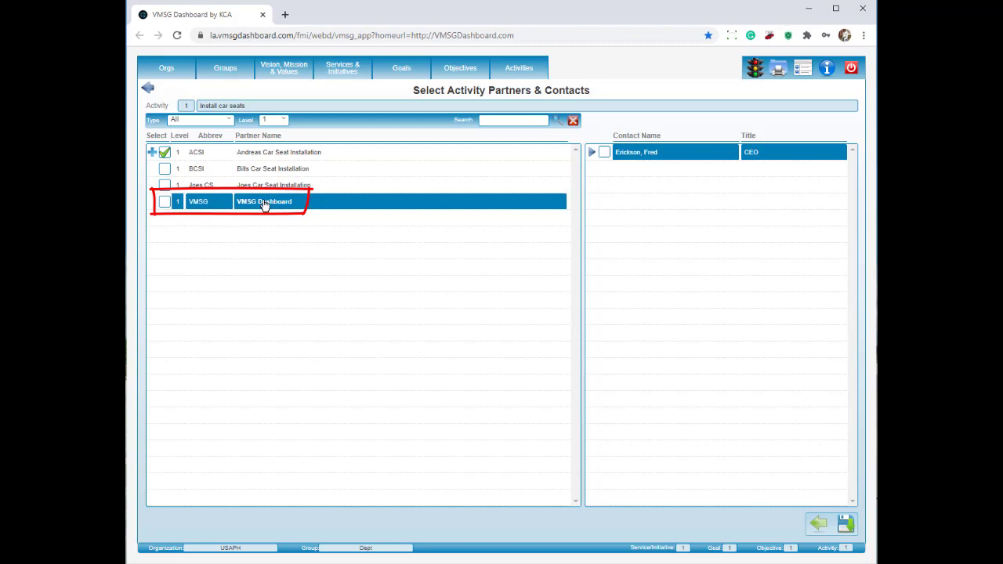
pyautogui.click(165, 202)
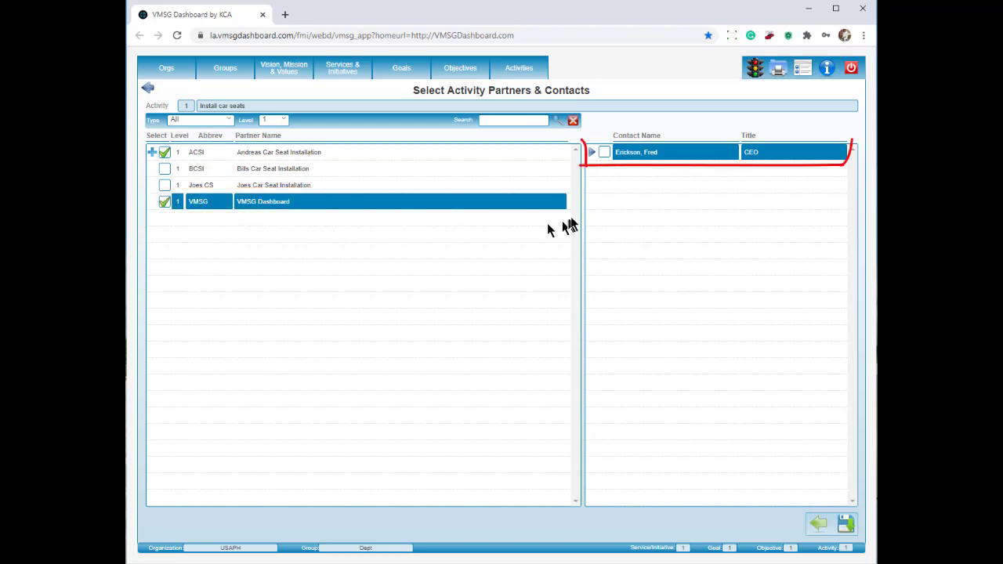
pyautogui.click(606, 153)
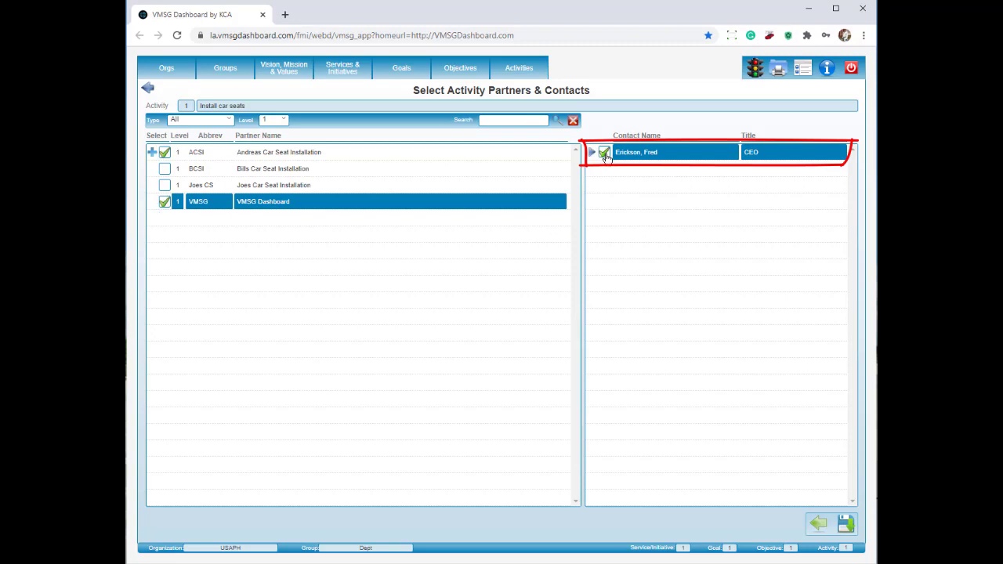
pyautogui.click(846, 523)
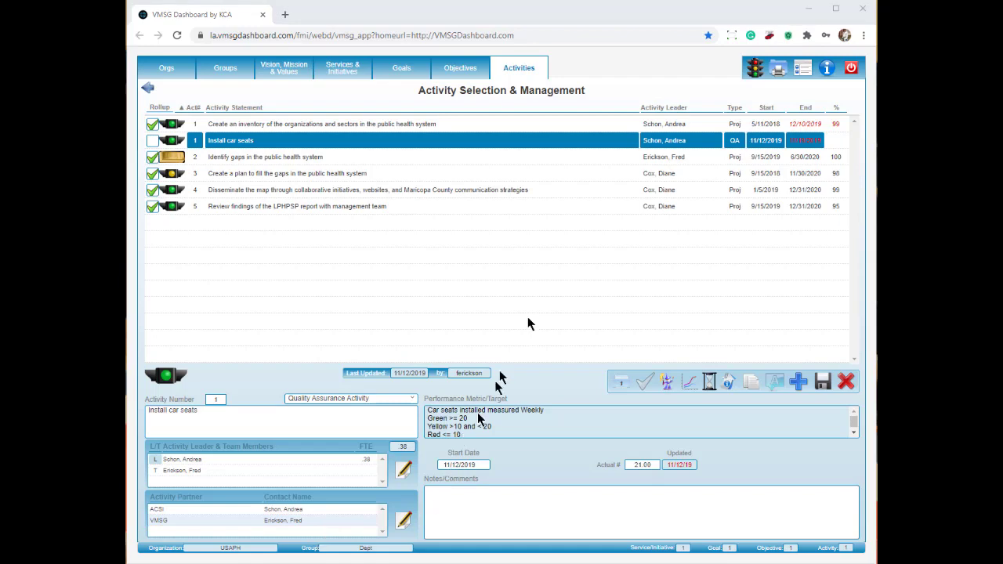
pyautogui.click(778, 70)
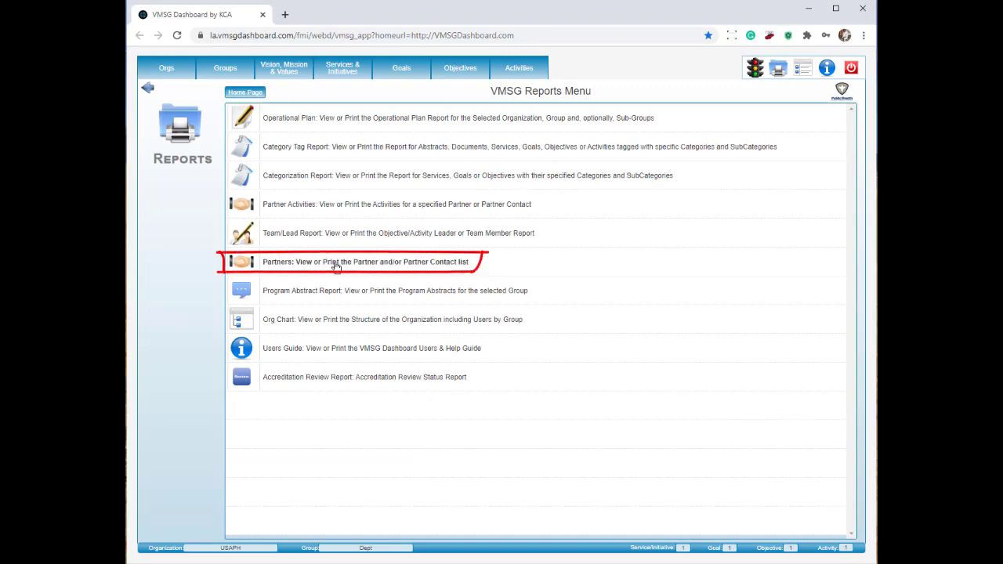
# Step: Run the Partners report with Selected Partner Only = No, Print Contacts and Print Detail = Yes
pyautogui.click(335, 264)
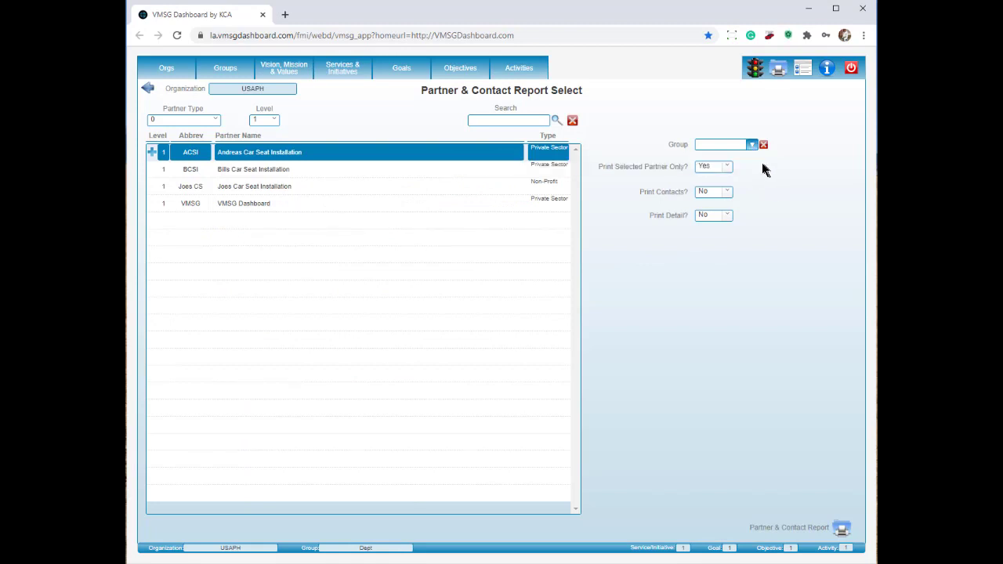
pyautogui.click(729, 167)
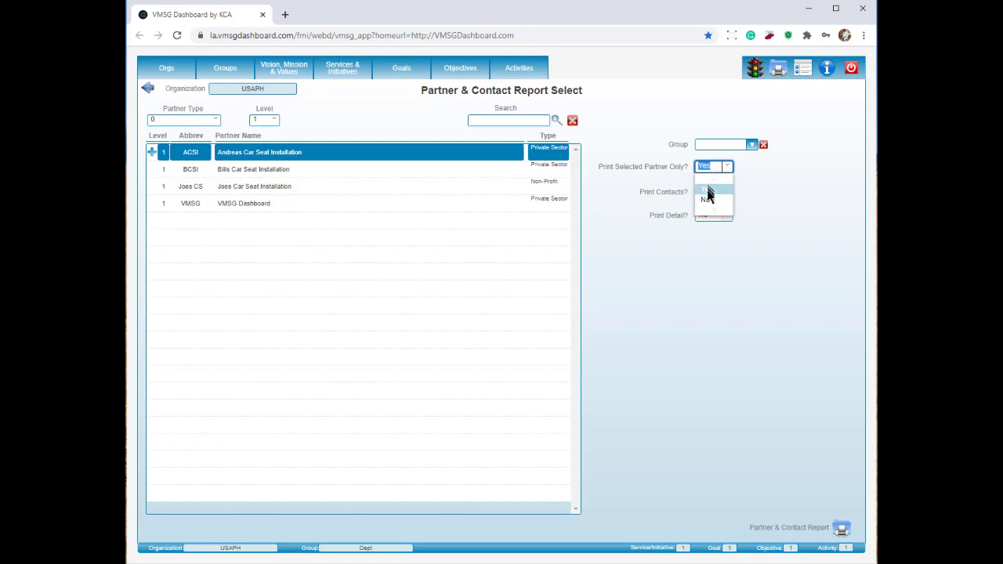
pyautogui.click(708, 198)
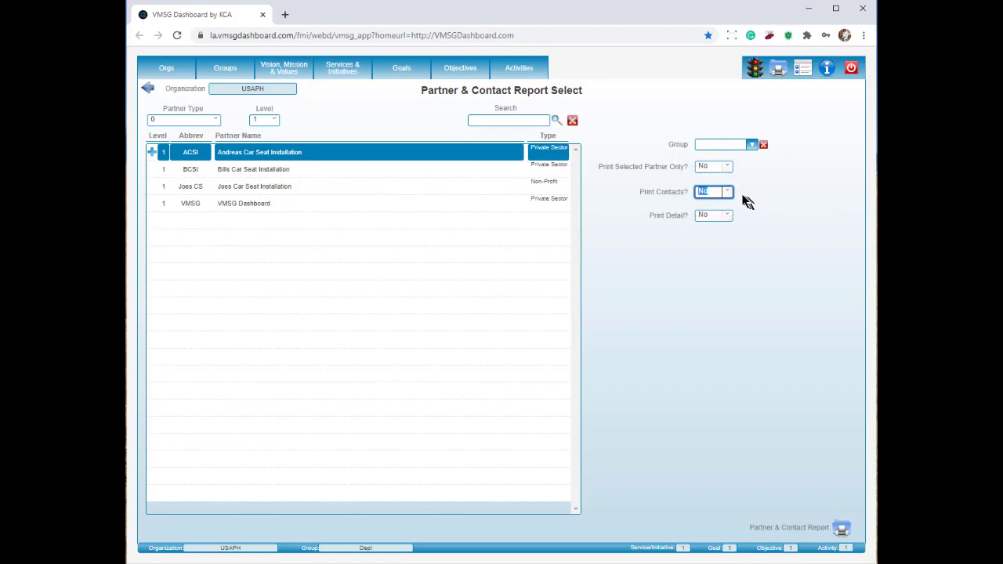
pyautogui.click(726, 195)
pyautogui.click(709, 214)
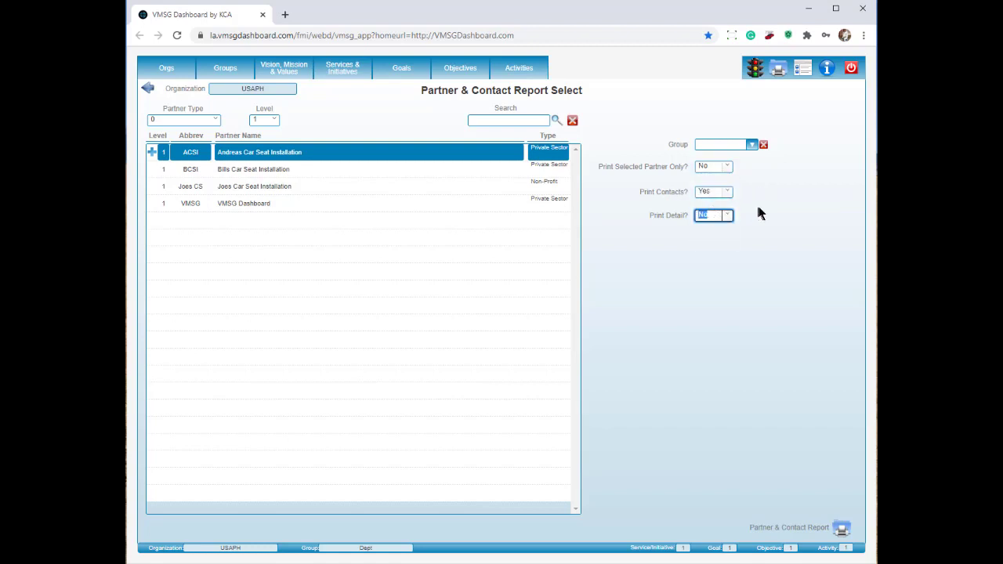
pyautogui.click(727, 215)
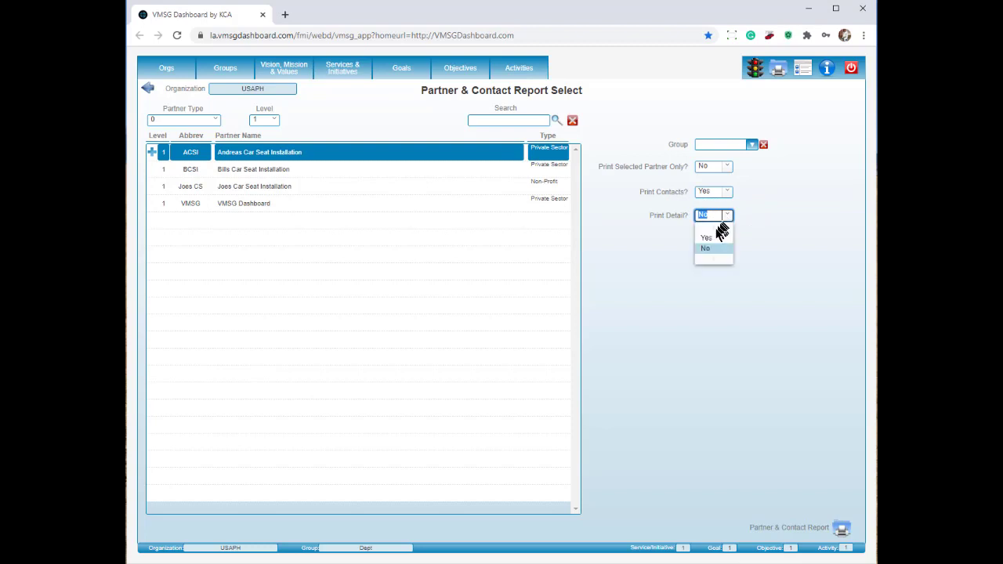
pyautogui.click(712, 234)
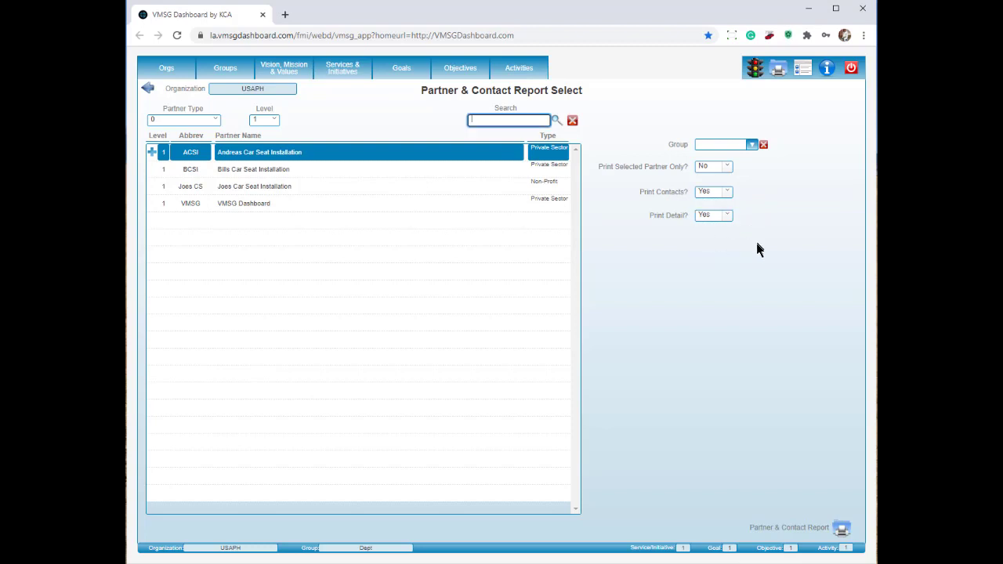
pyautogui.click(841, 532)
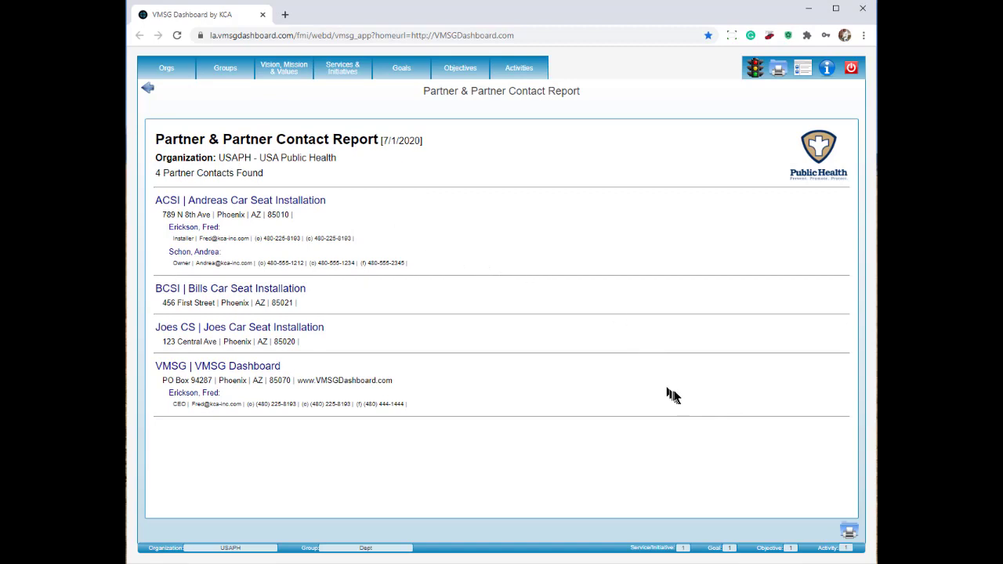
# Step: Export the report and save it as VMSG_Report.htm in Downloads, replacing the old copy
pyautogui.click(850, 534)
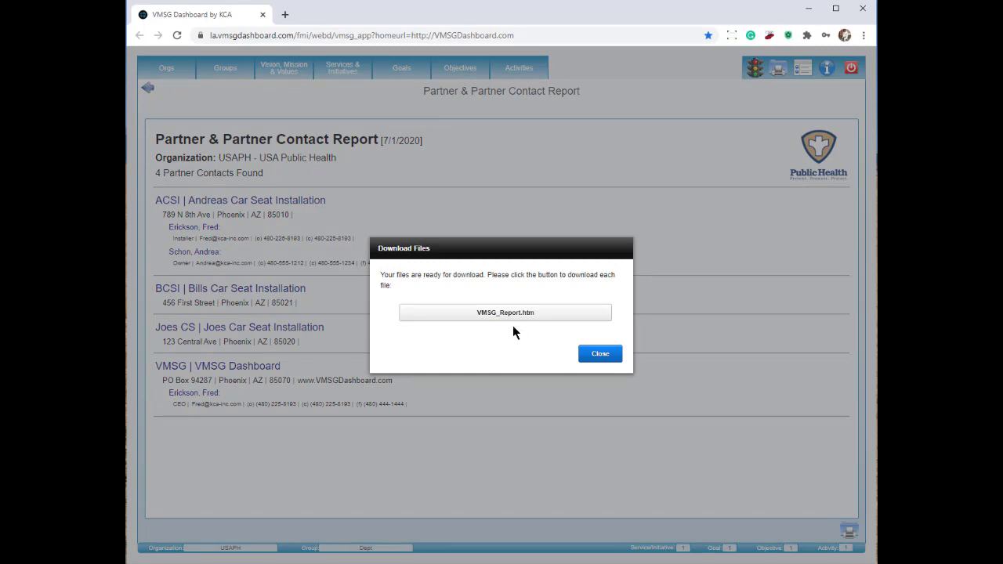
pyautogui.click(509, 314)
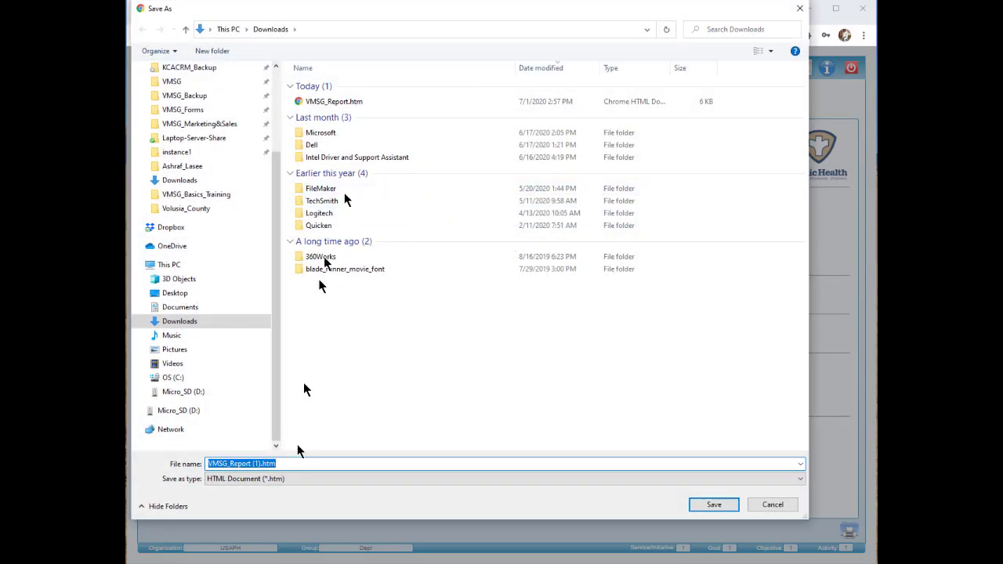
pyautogui.click(340, 101)
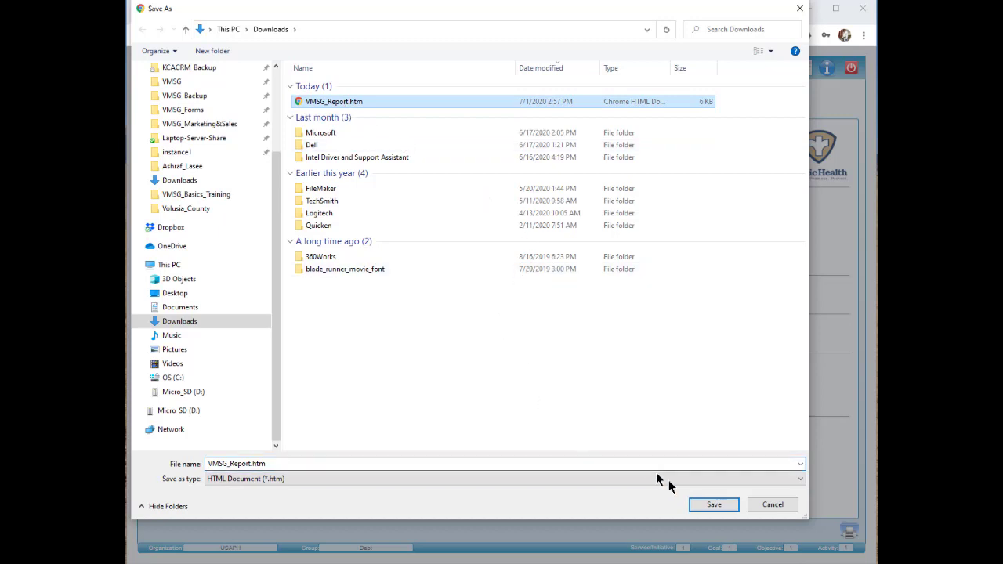
pyautogui.click(711, 505)
pyautogui.click(537, 290)
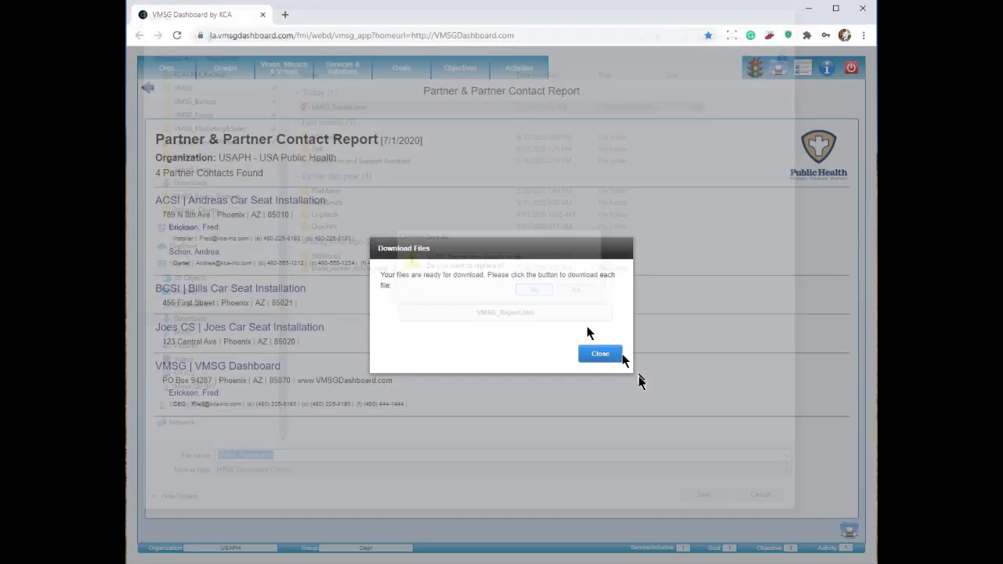
pyautogui.click(602, 354)
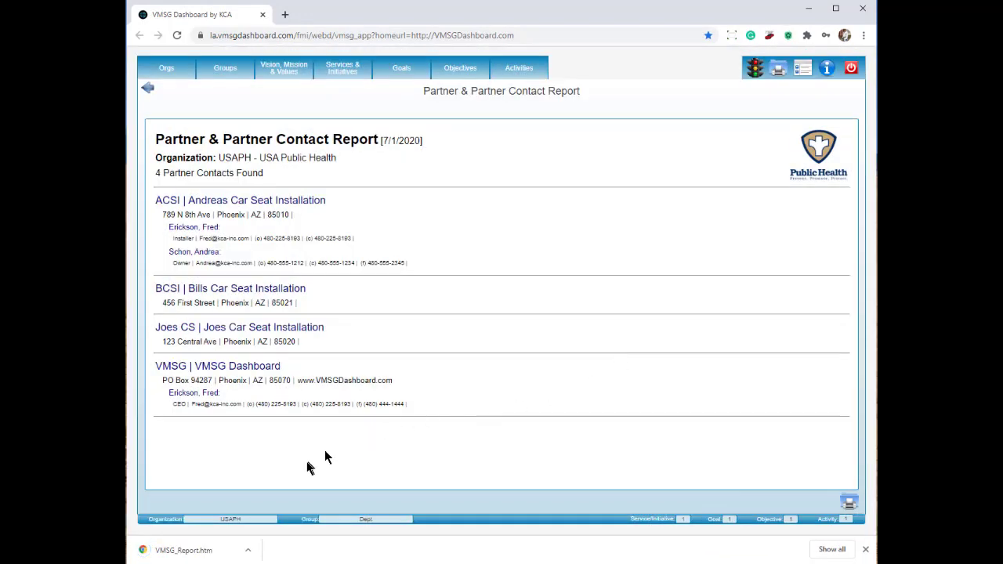
pyautogui.click(201, 553)
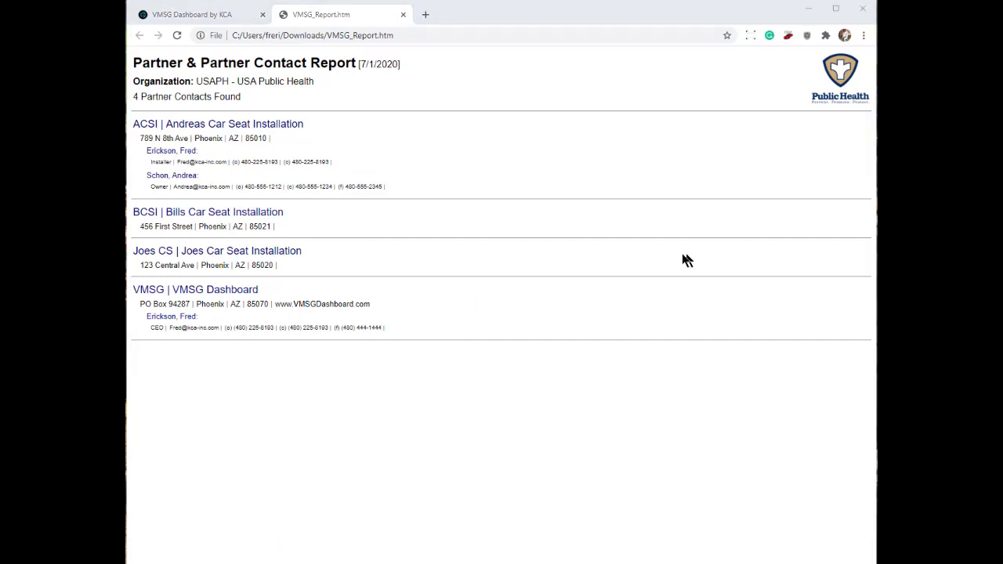
pyautogui.click(864, 36)
pyautogui.click(756, 162)
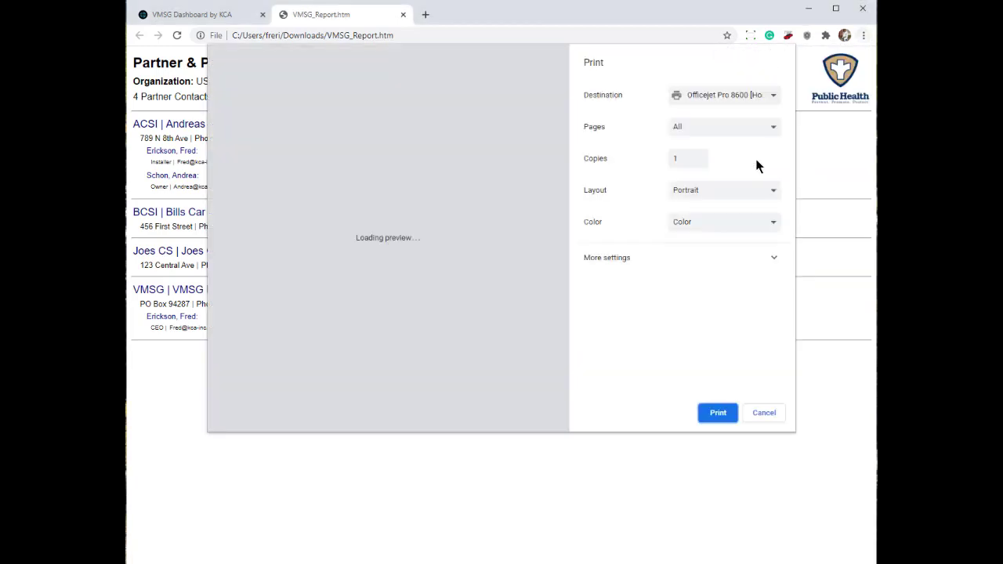
pyautogui.click(773, 100)
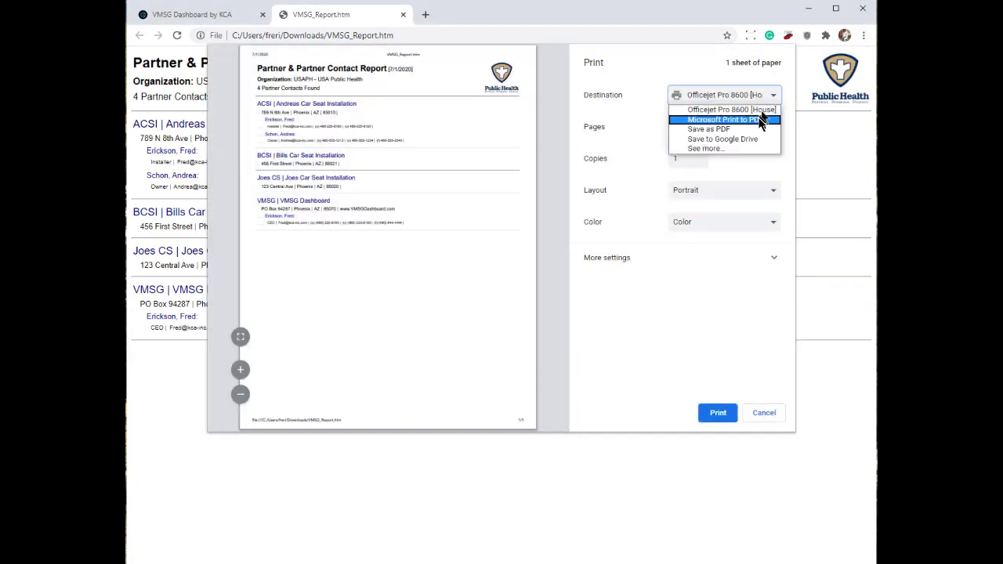
pyautogui.click(762, 118)
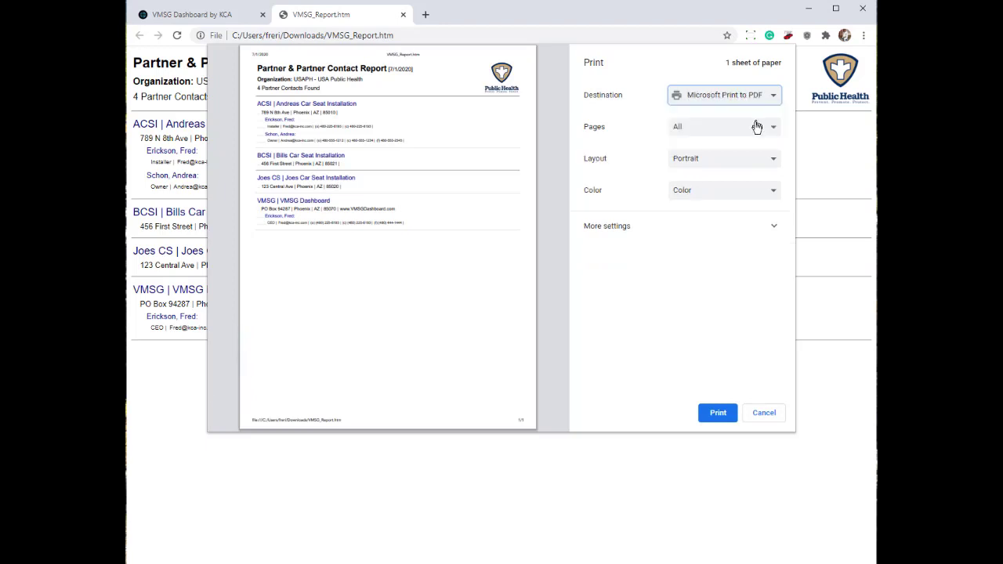
pyautogui.click(764, 412)
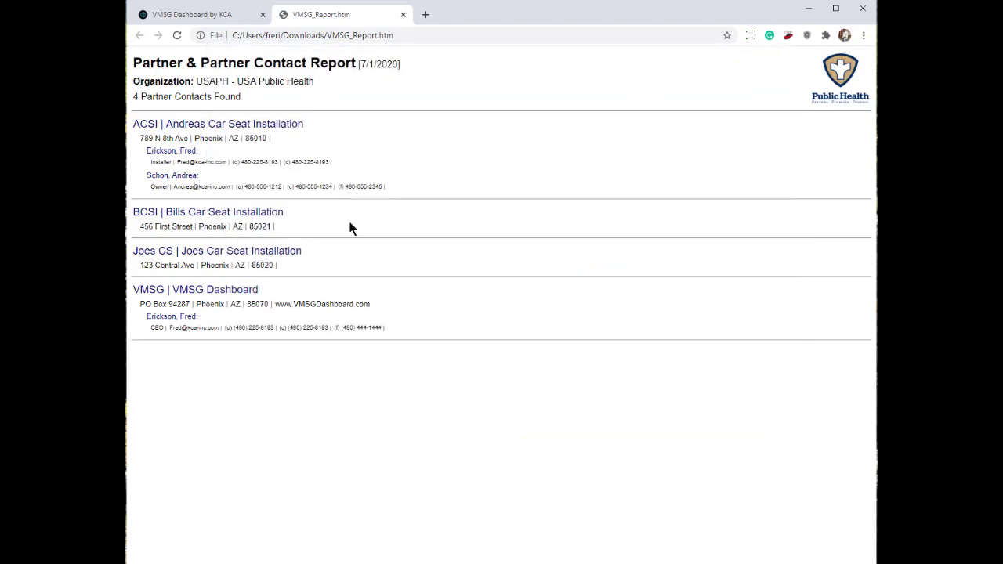
pyautogui.hotkey('ctrl', 'a')
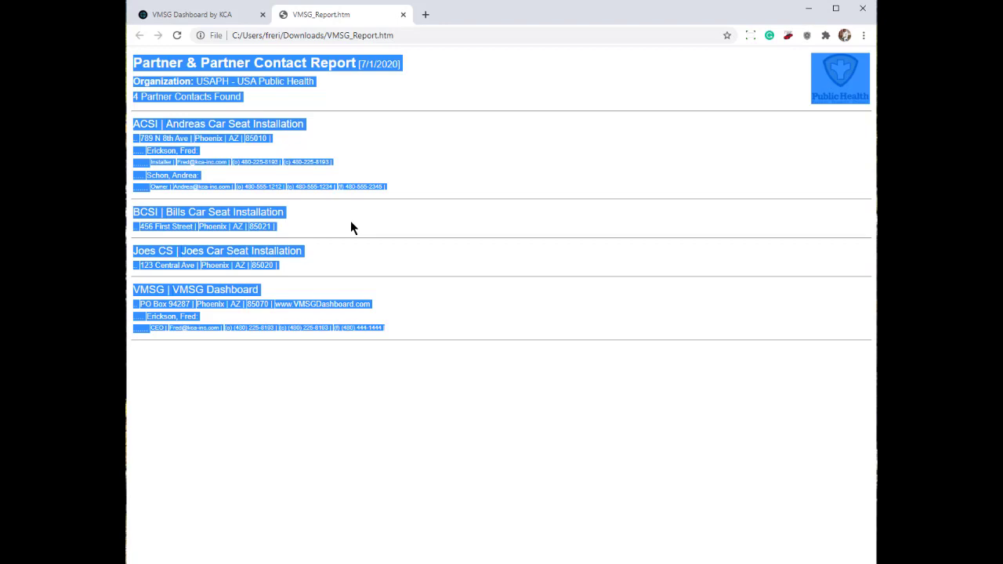
pyautogui.hotkey('alt', 'Tab')
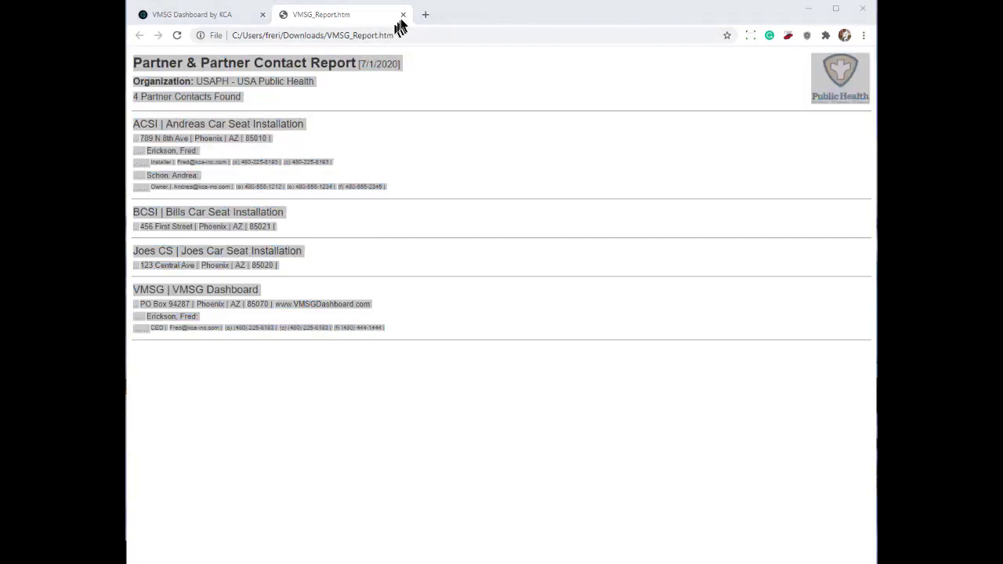
pyautogui.click(403, 15)
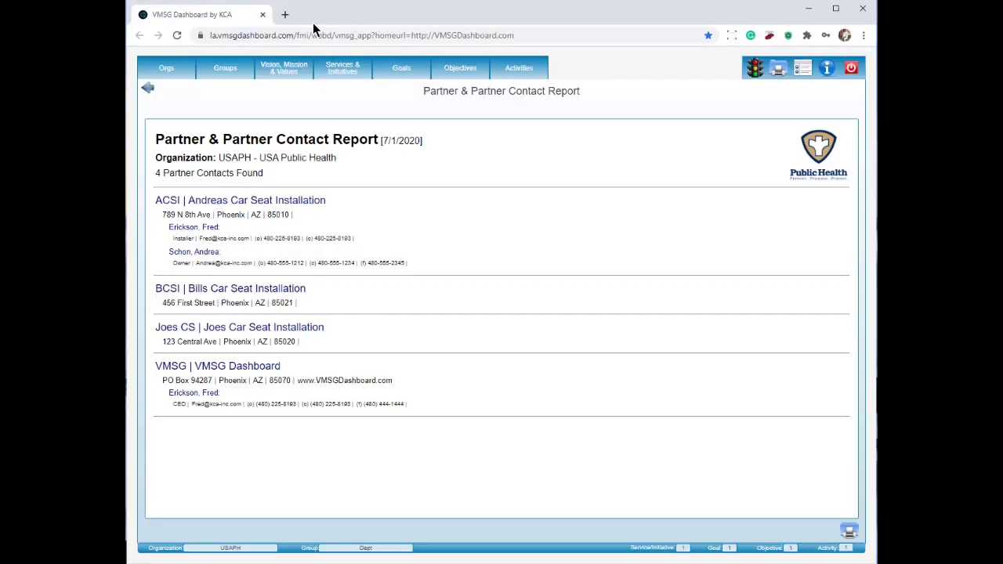
# Step: In Partner Activities, list VMSG Dashboard's activities, then run its Partner Contact Report
pyautogui.click(775, 72)
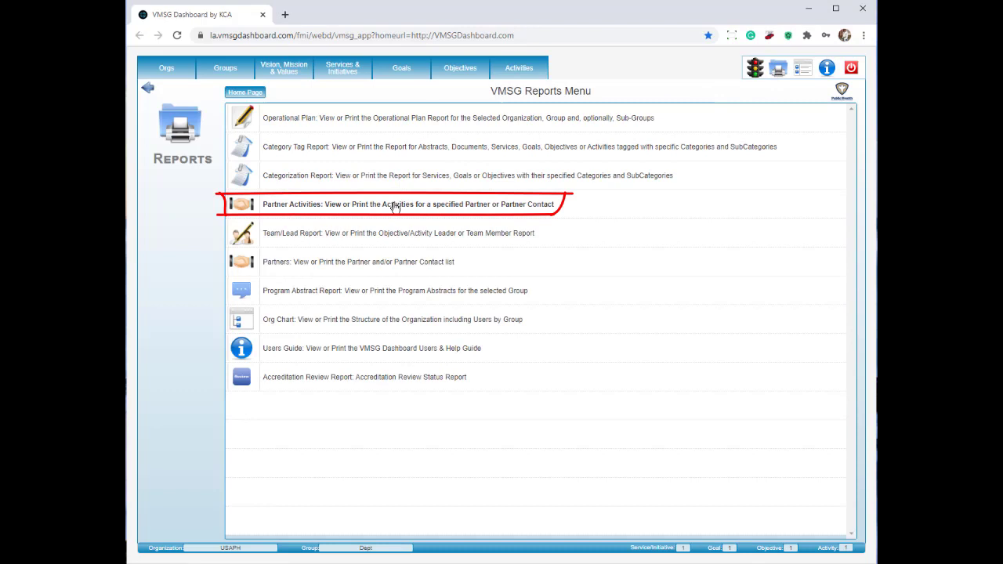
pyautogui.click(396, 207)
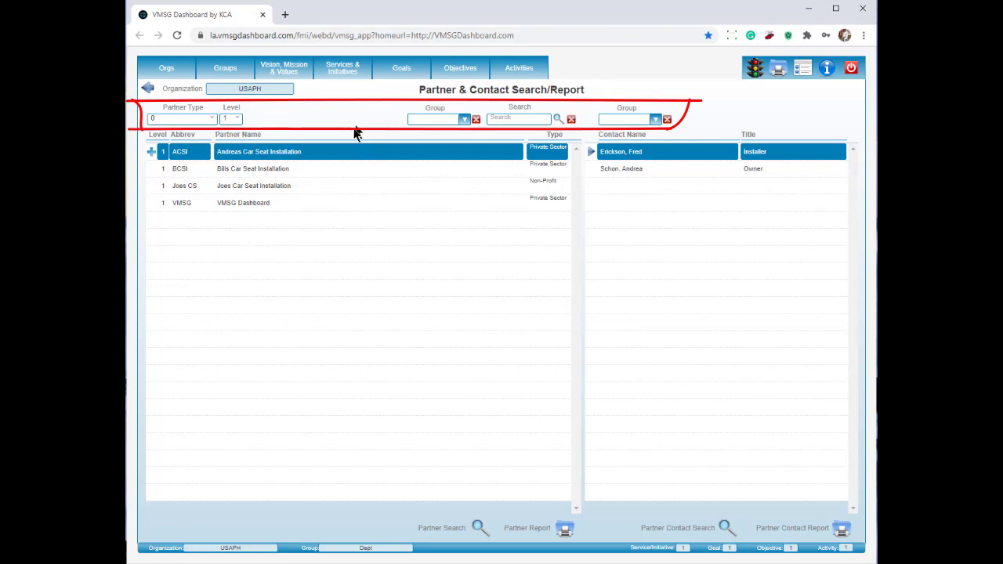
pyautogui.click(274, 205)
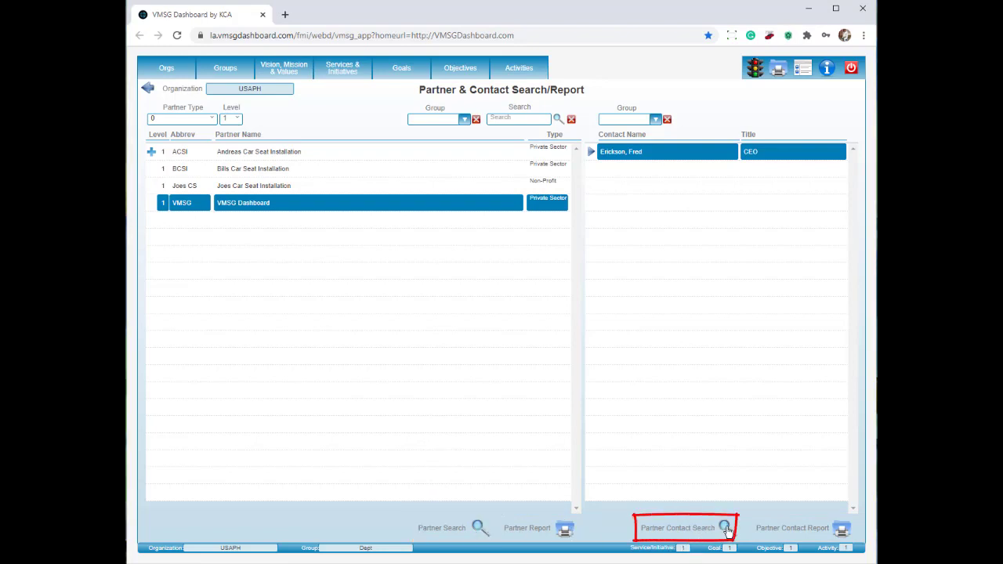
pyautogui.click(479, 528)
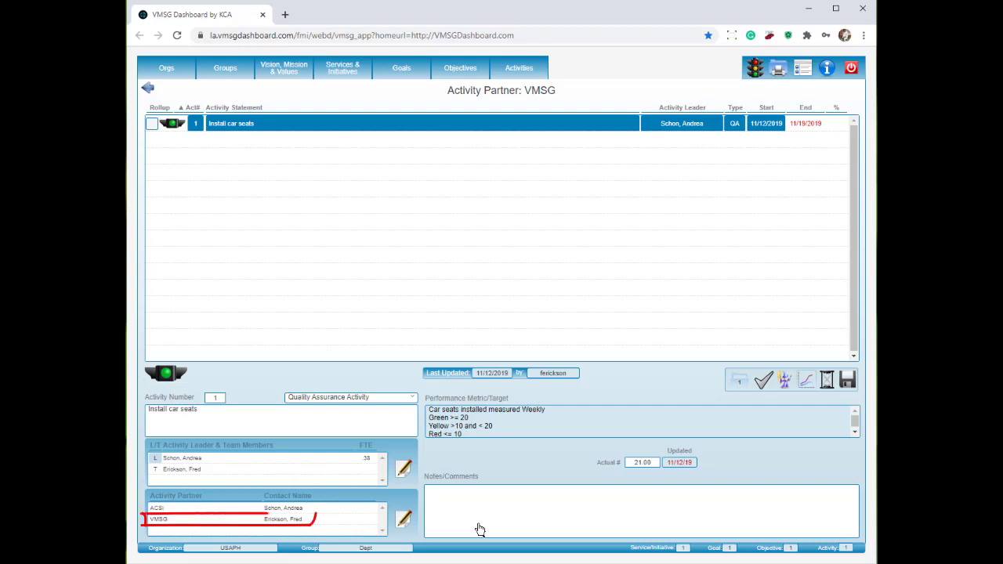
pyautogui.click(312, 522)
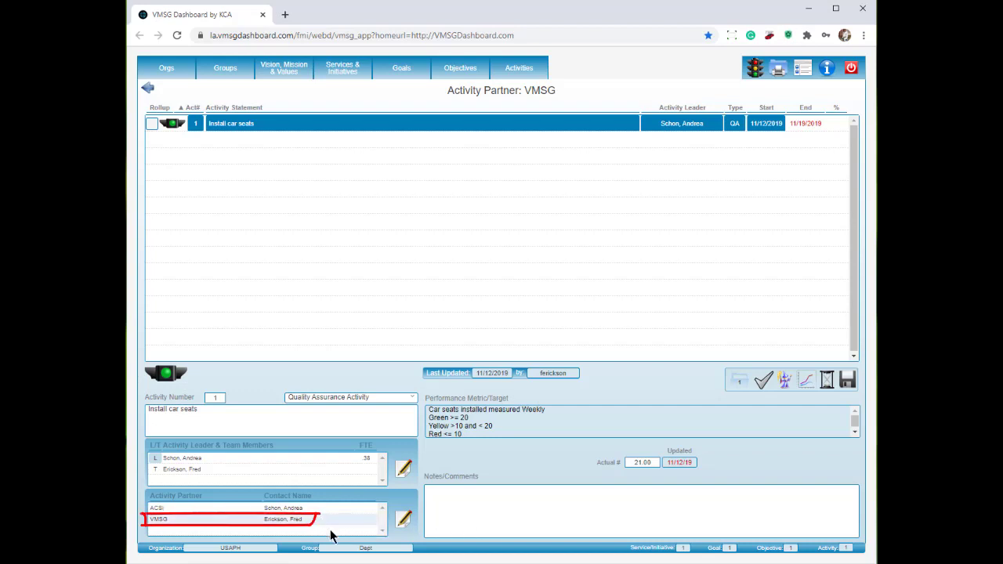
pyautogui.click(148, 89)
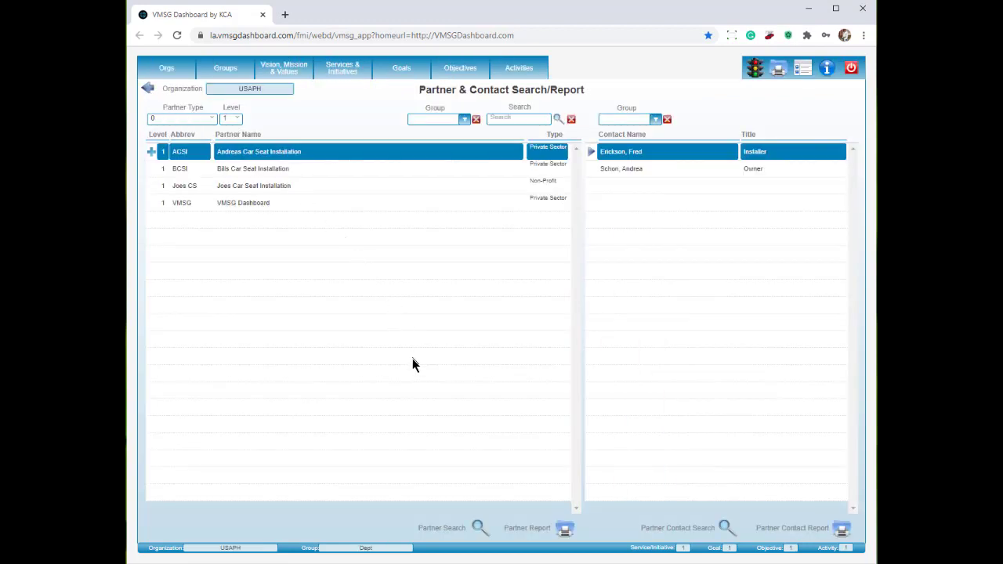
pyautogui.click(306, 203)
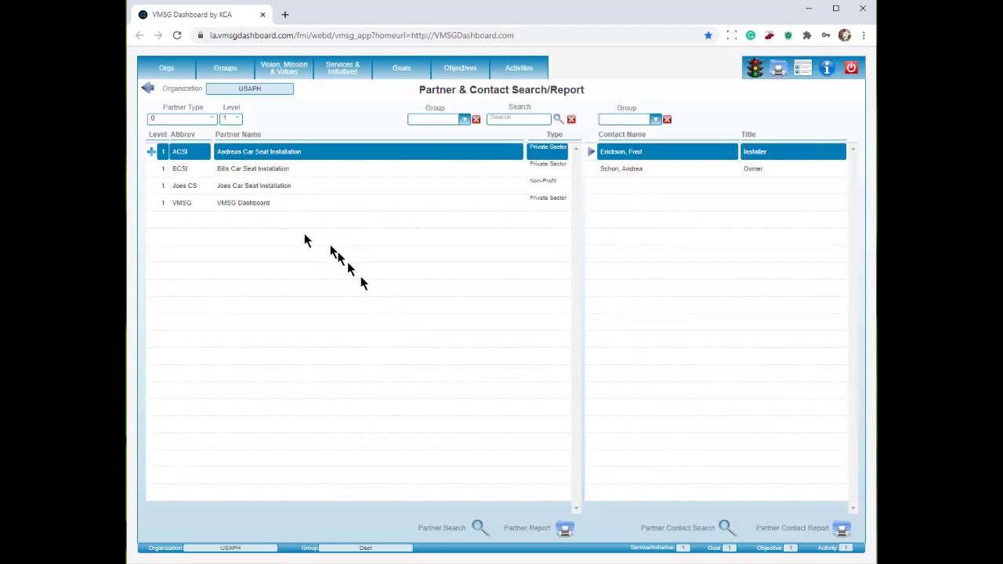
pyautogui.click(839, 530)
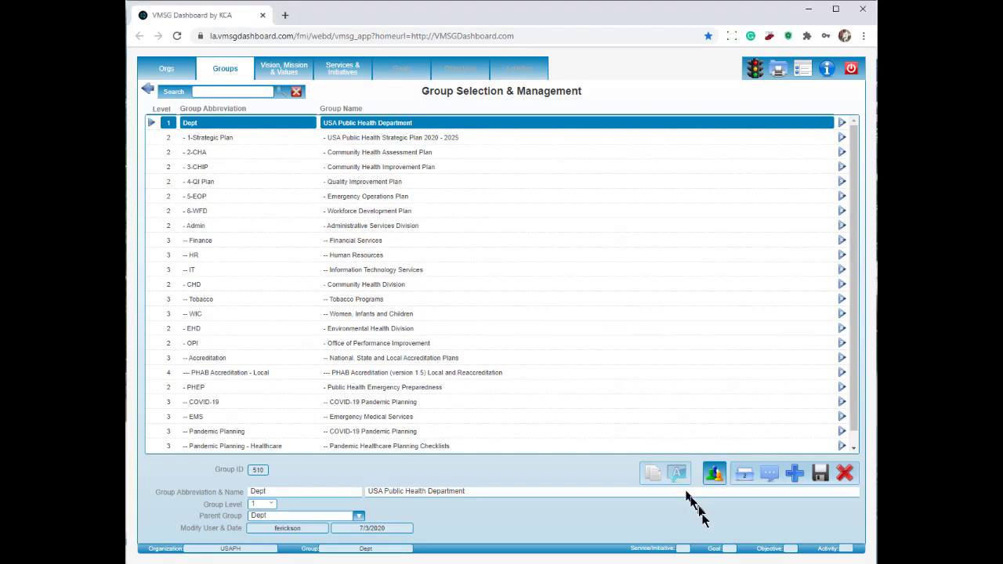
# Step: Open Program Abstracts, leave the contact dropdown unchanged, and head to the Reports menu
pyautogui.click(771, 475)
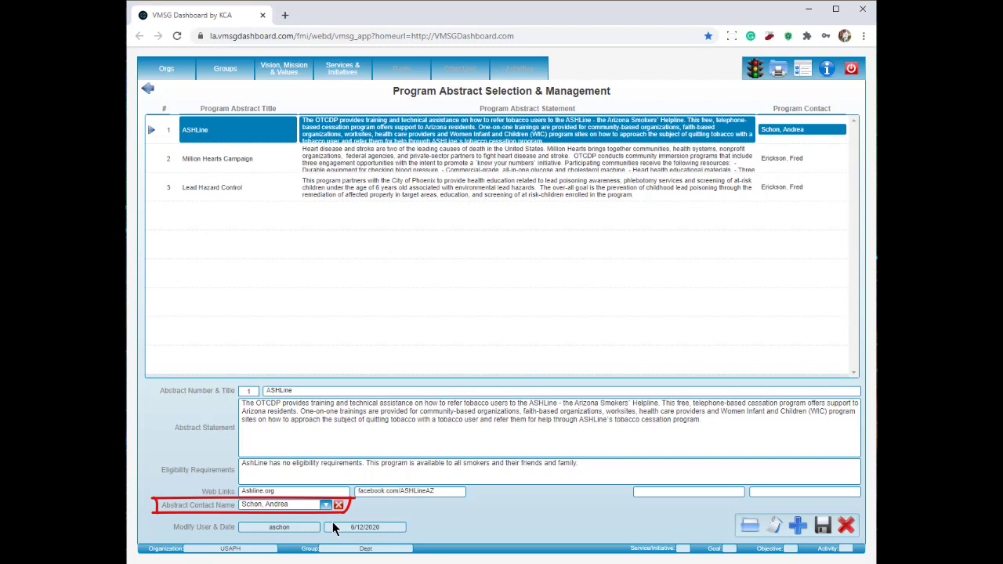
pyautogui.click(325, 505)
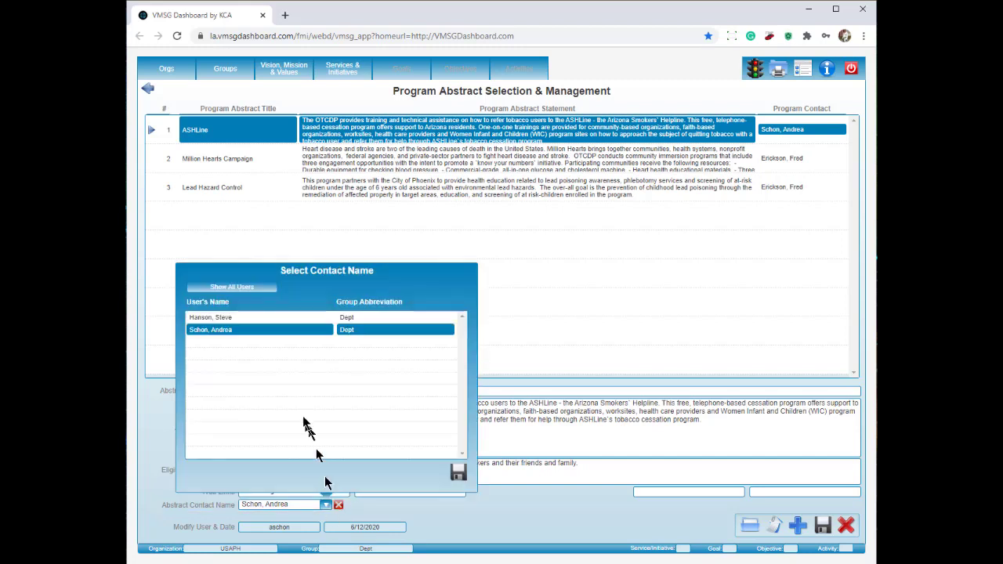
pyautogui.click(249, 332)
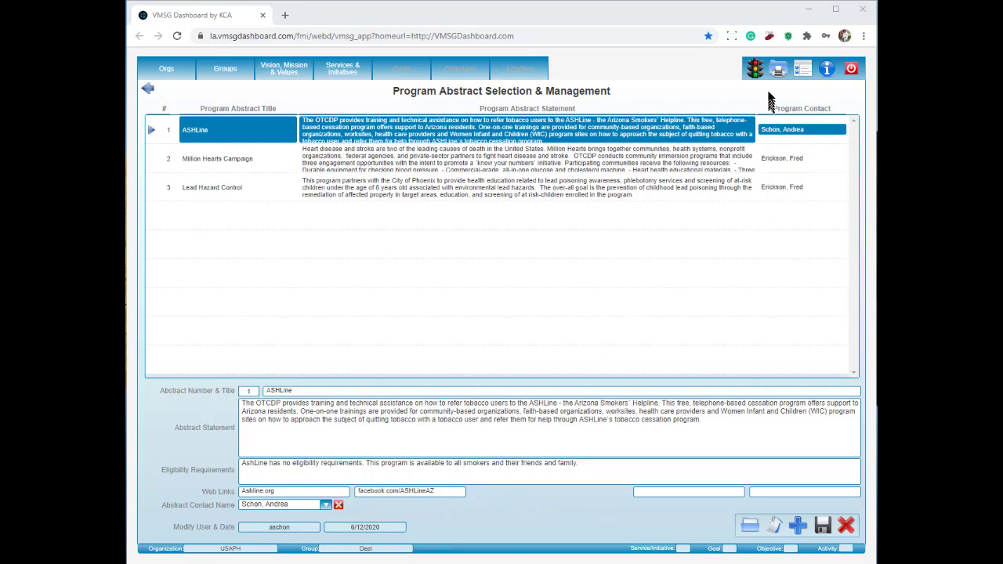
pyautogui.click(777, 69)
# Step: Discard abstract changes, open Program Abstract Report options, and include subgroup abstracts
pyautogui.click(557, 333)
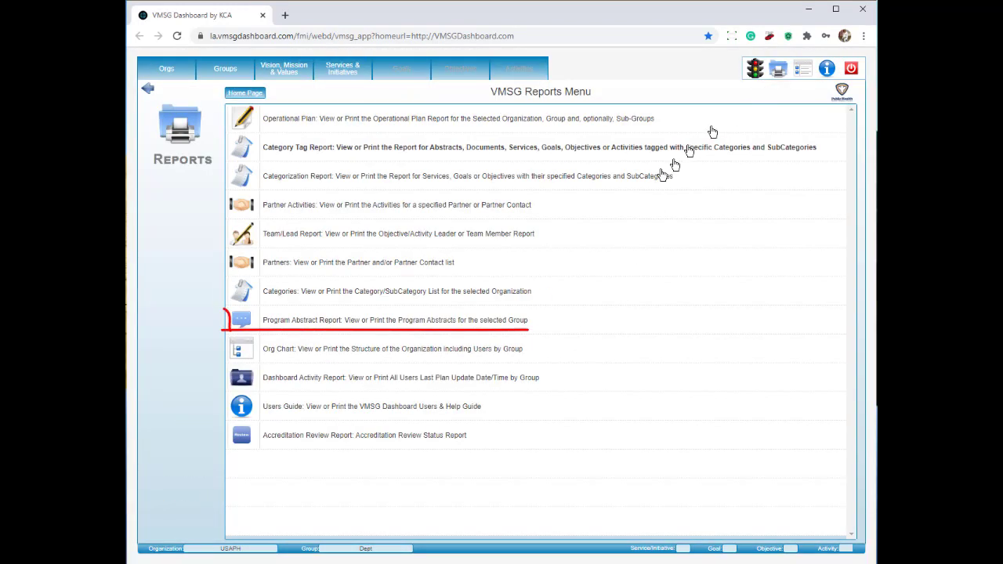
pyautogui.click(513, 327)
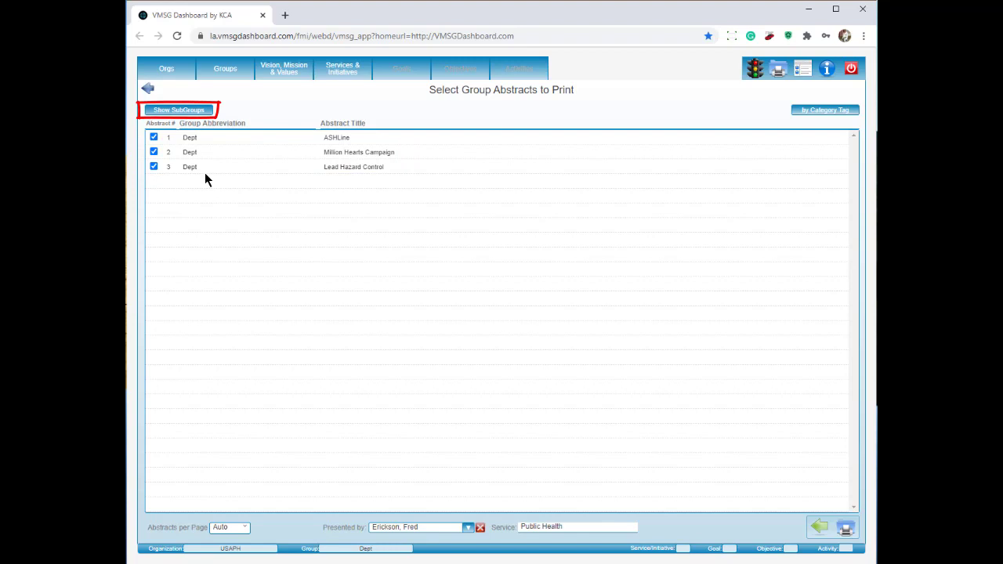
pyautogui.click(181, 113)
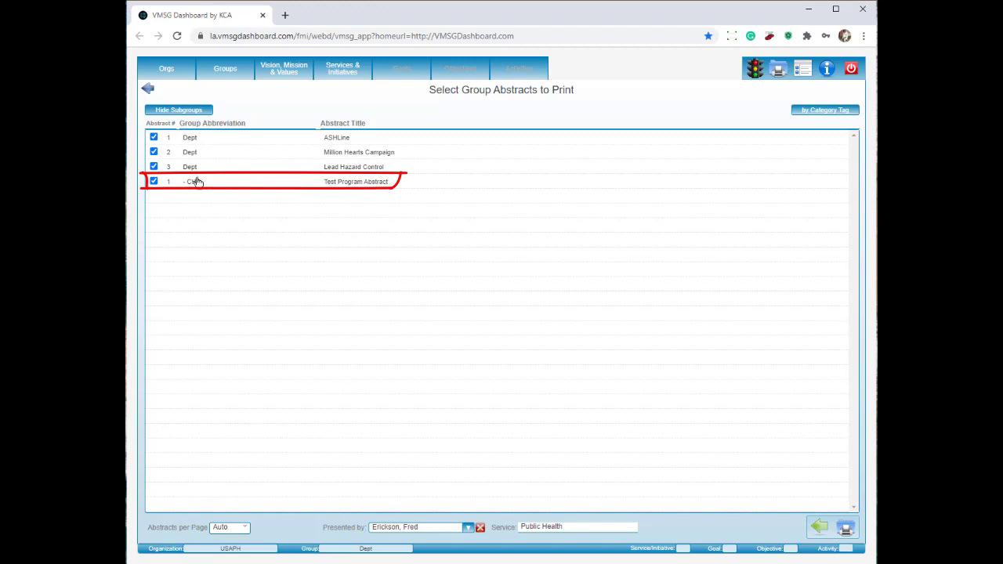
pyautogui.moveTo(157, 148)
pyautogui.mouseDown()
pyautogui.moveTo(153, 141)
pyautogui.moveTo(154, 155)
pyautogui.mouseUp()
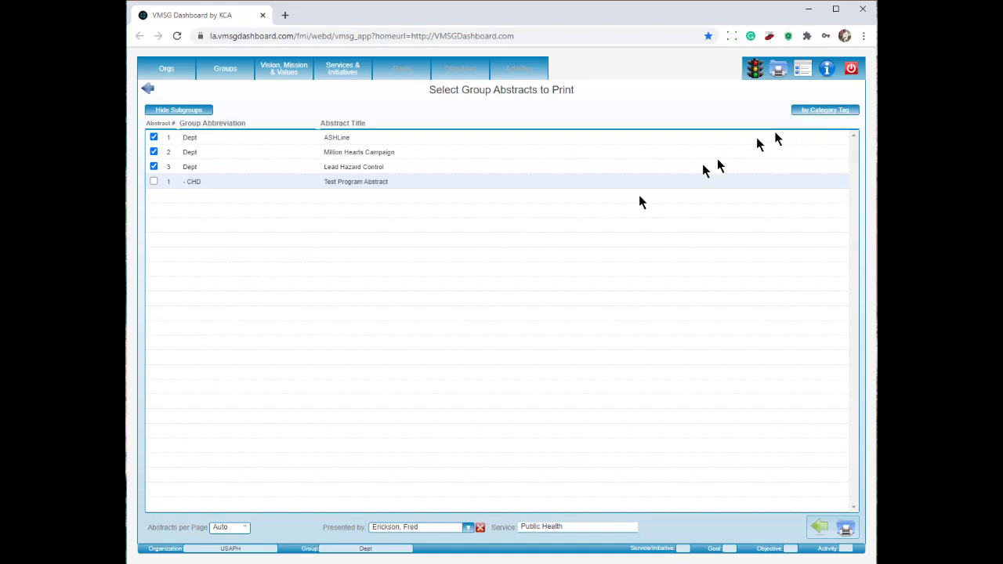
# Step: Print one abstract per page and choose a different user from all users as presenter
pyautogui.click(246, 529)
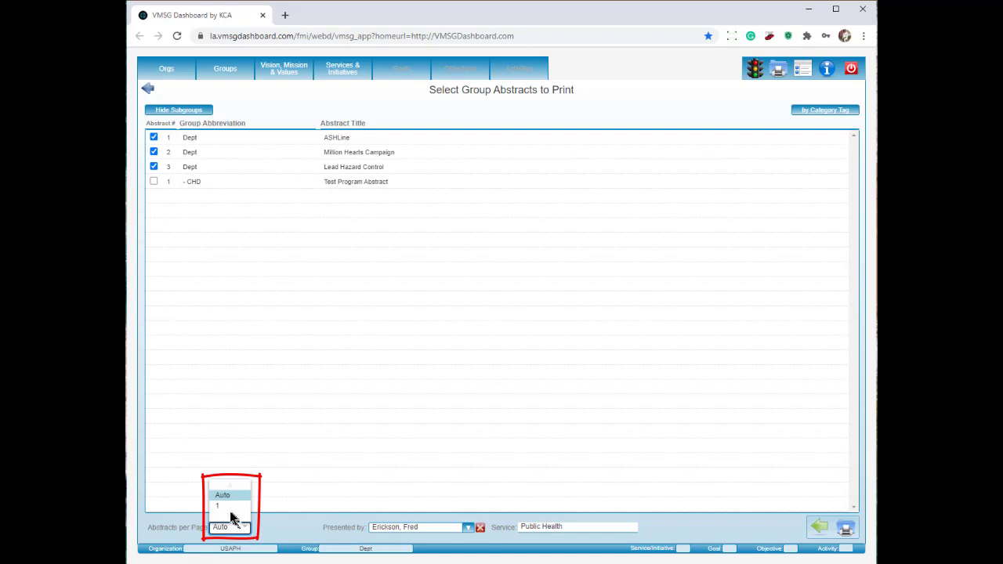
pyautogui.click(228, 508)
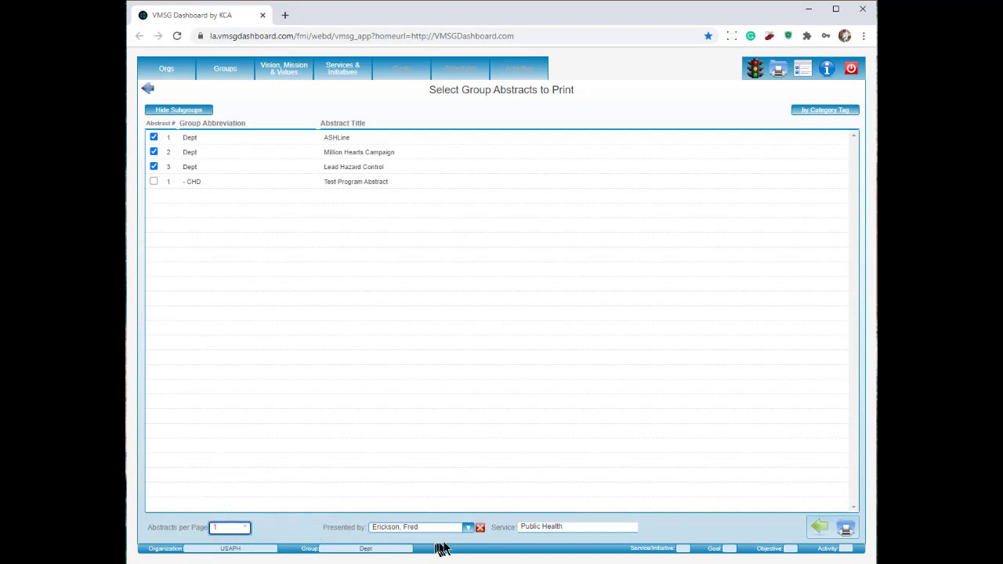
pyautogui.click(468, 528)
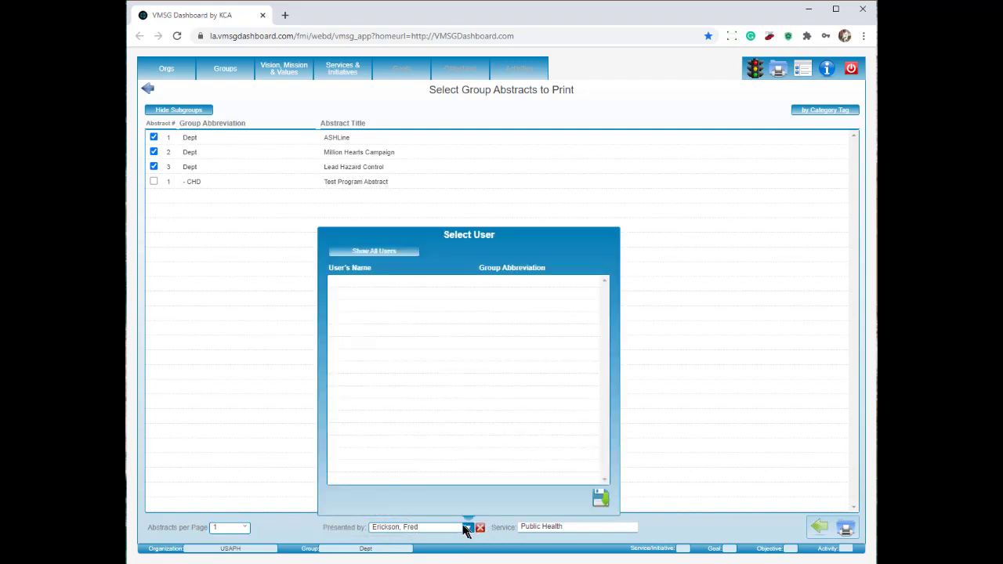
pyautogui.click(389, 253)
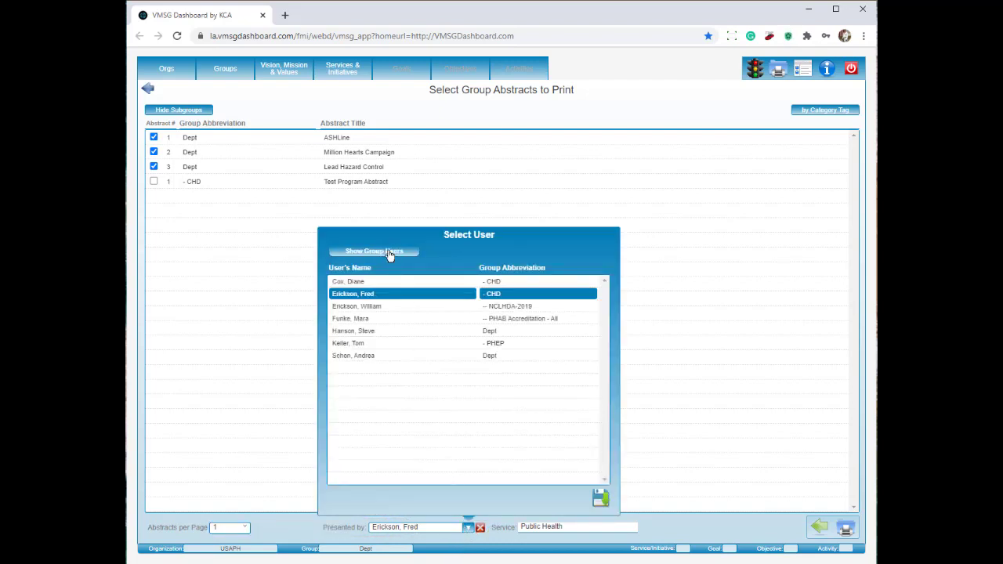
pyautogui.click(365, 355)
pyautogui.click(599, 498)
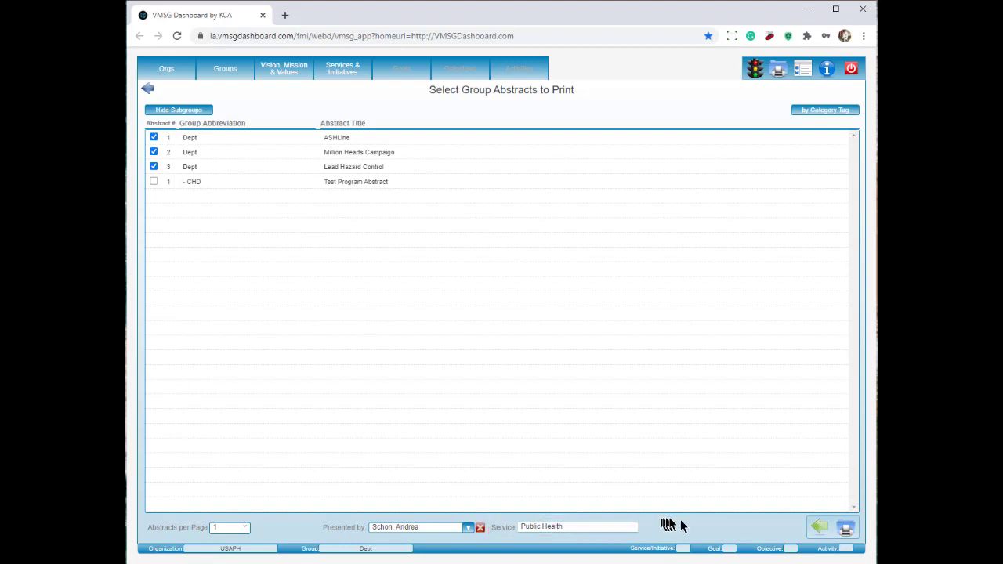
# Step: Print the Group Abstract Report for the three checked Dept abstracts and scroll through it
pyautogui.click(849, 531)
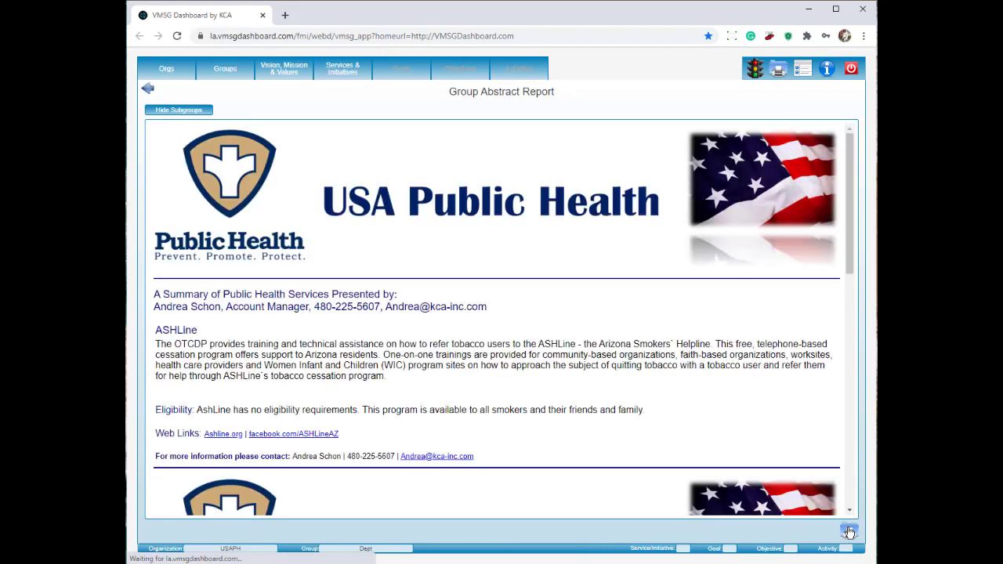
pyautogui.scroll(-3, 776, 439)
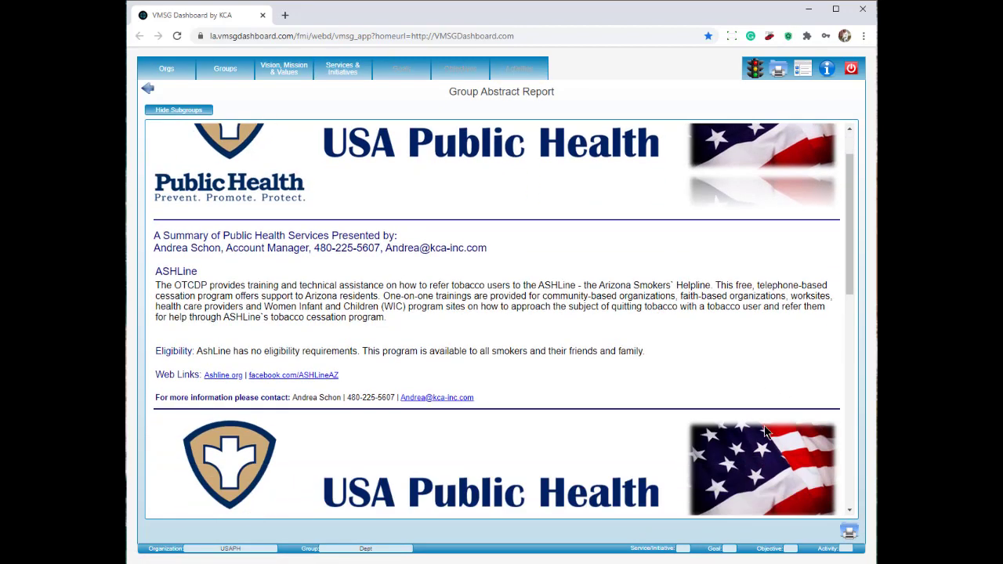
pyautogui.scroll(-1, 766, 431)
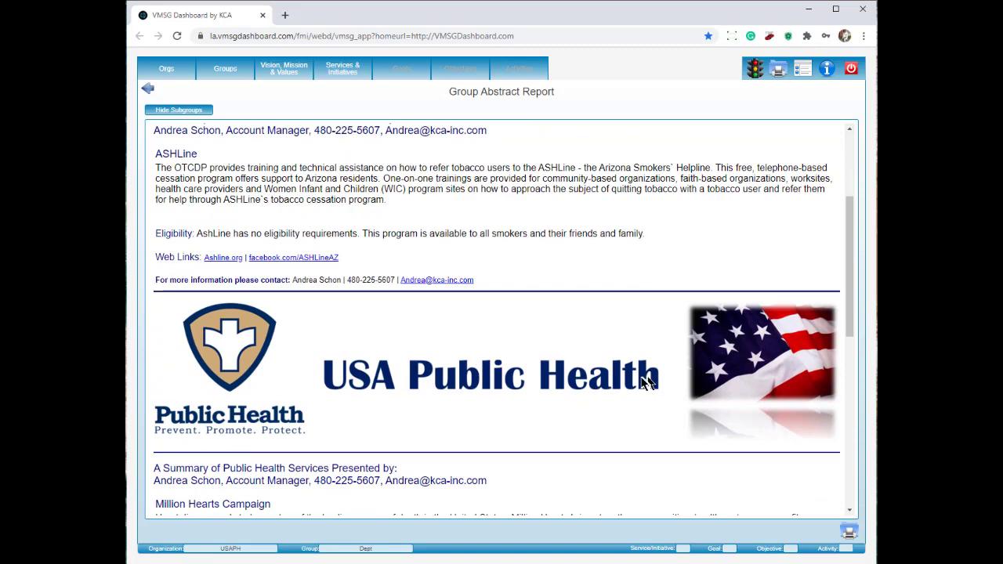
pyautogui.scroll(-4, 642, 382)
pyautogui.scroll(-3, 640, 383)
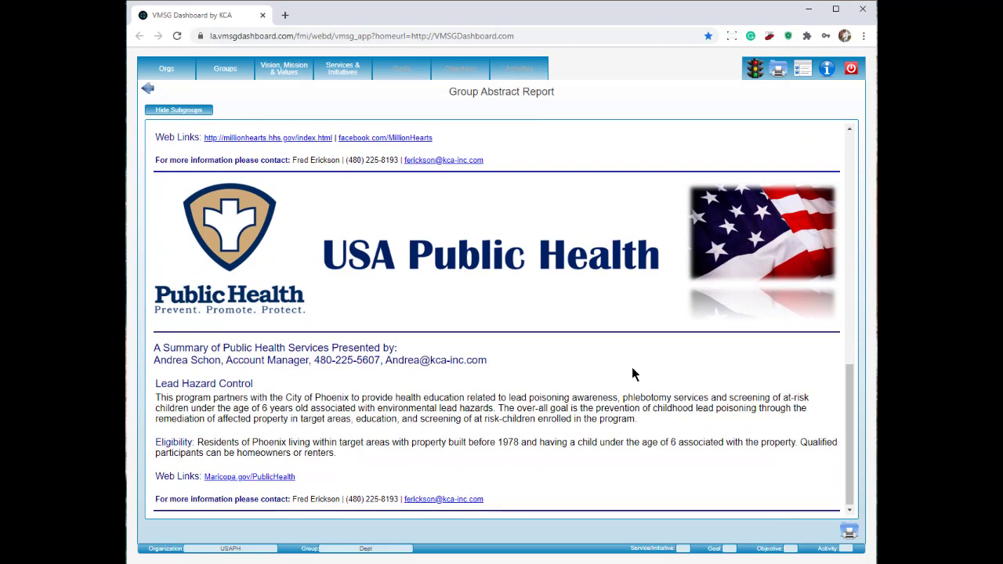
pyautogui.scroll(-1, 632, 367)
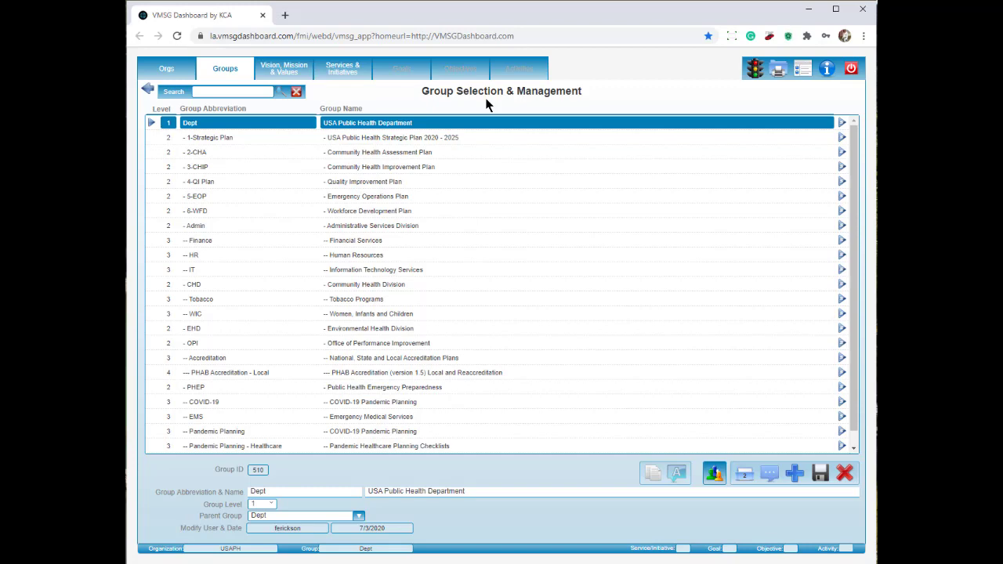
# Step: Select the Tobacco group and open category tagging for its Tobacco Cessation service
pyautogui.click(210, 301)
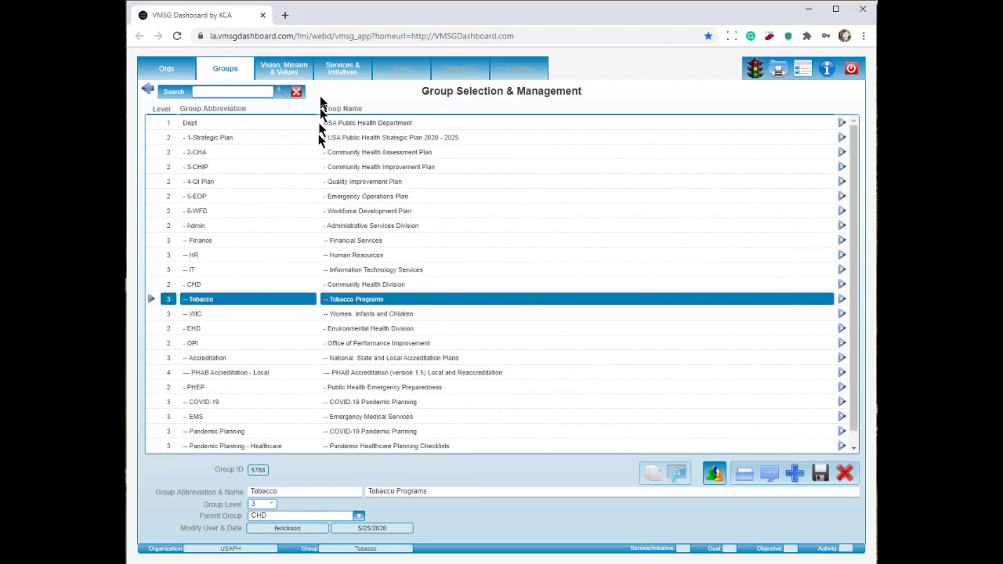
pyautogui.click(335, 72)
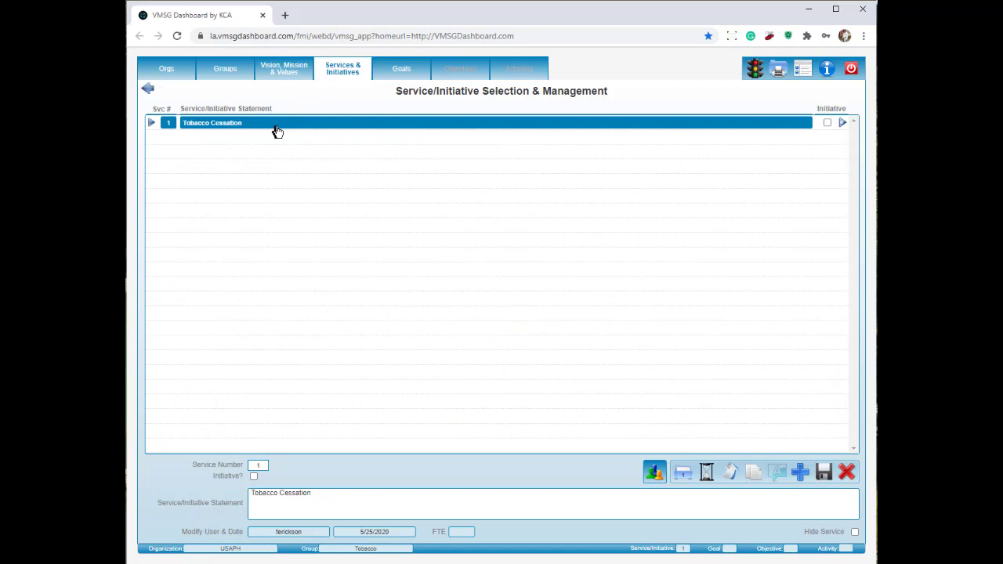
pyautogui.click(732, 470)
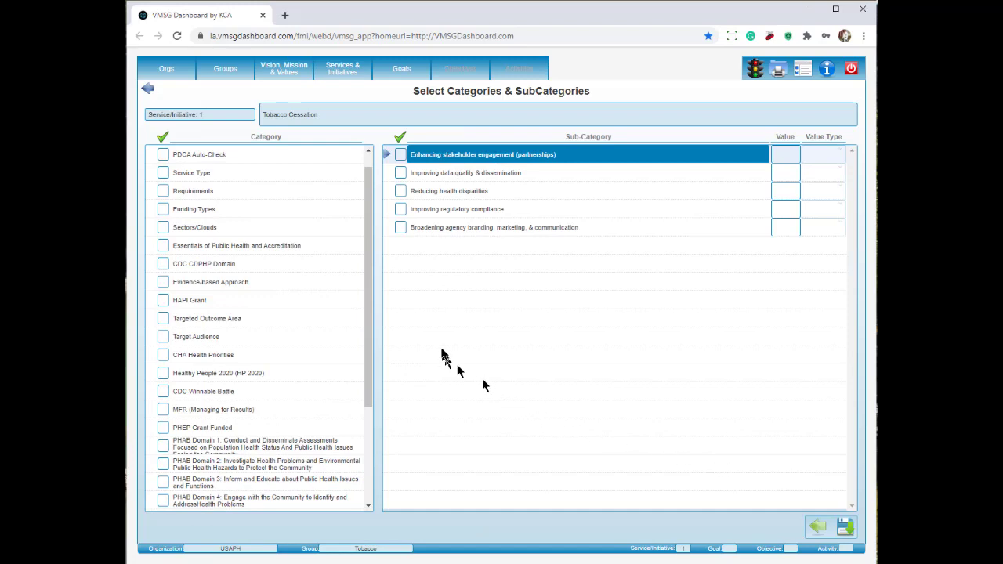
pyautogui.moveTo(369, 304); pyautogui.dragTo(368, 249)
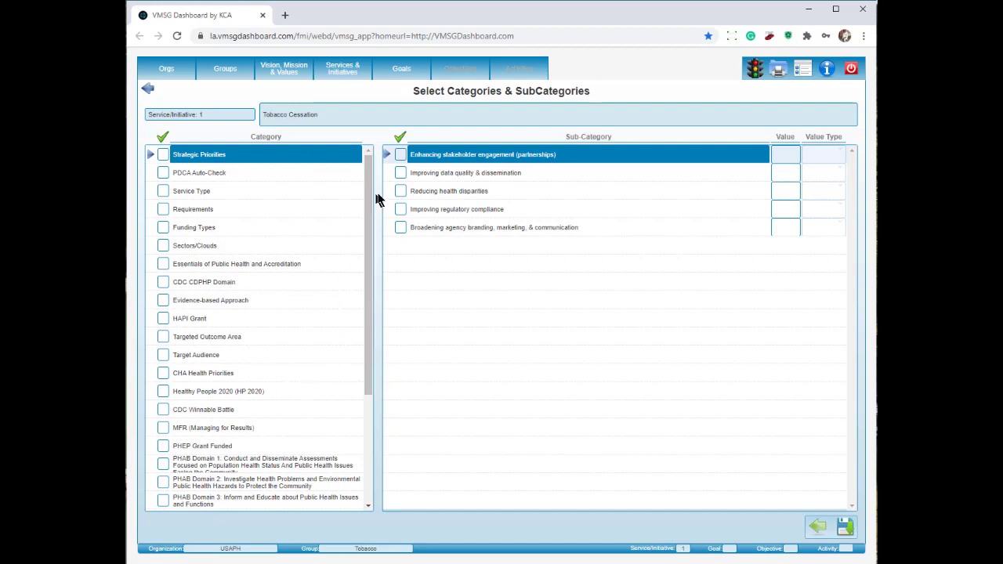
# Step: Tag Tobacco Cessation with Reducing health disparities and Essentials 3 and 5
pyautogui.click(401, 192)
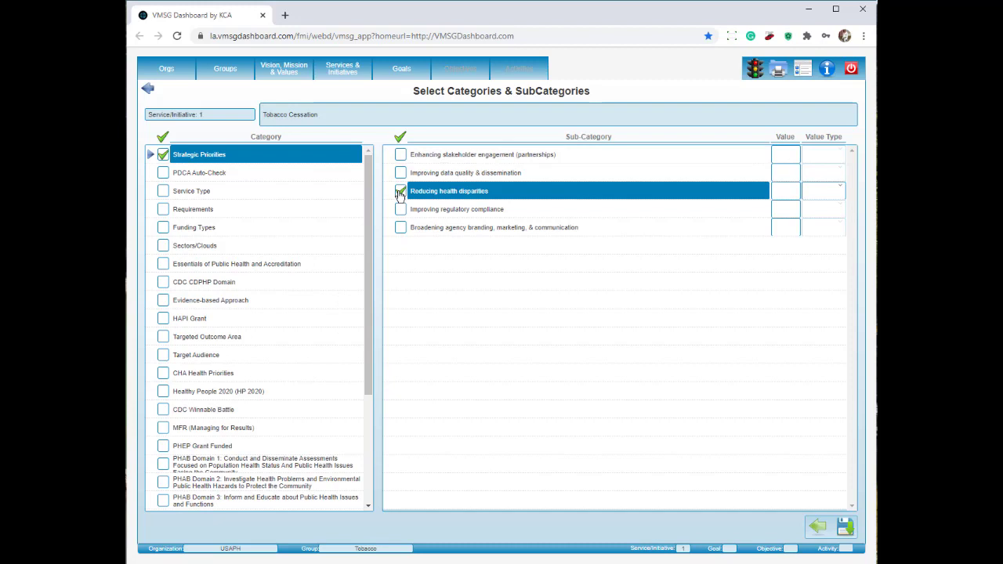
pyautogui.click(294, 267)
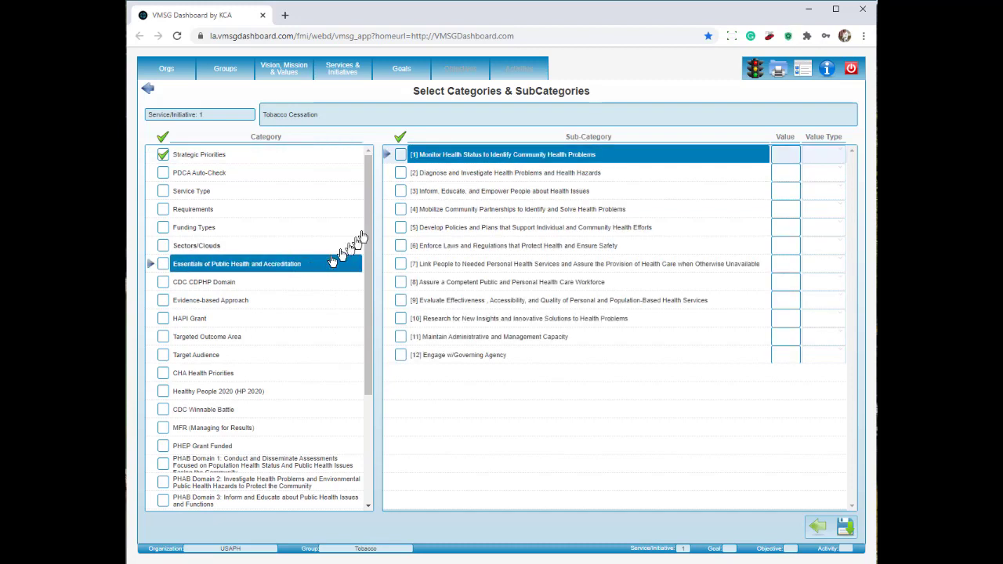
pyautogui.click(401, 192)
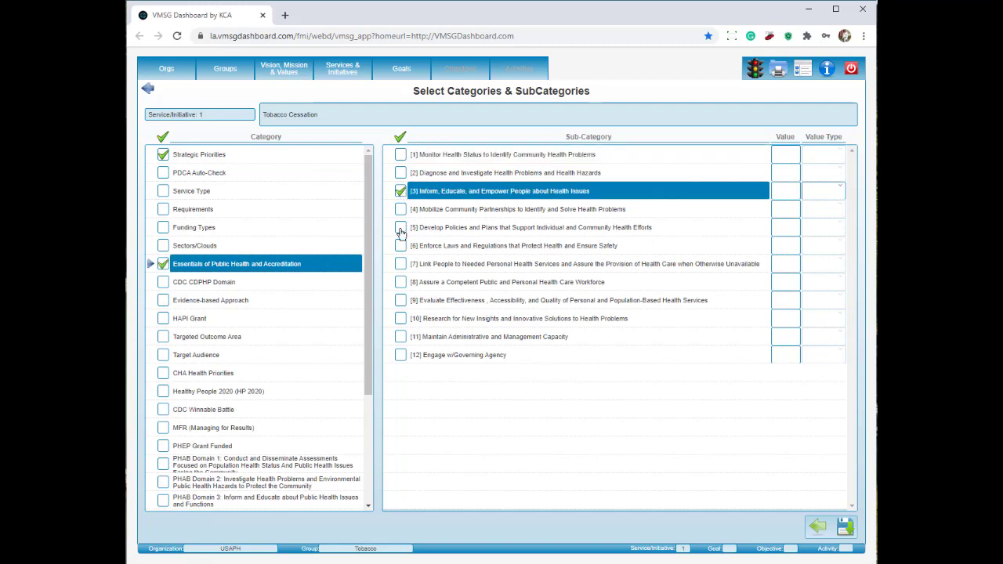
pyautogui.click(401, 229)
# Step: Add PHAB Standards 3.1 and 4.1, save, and apply the tags to related goals and activities
pyautogui.scroll(-3, 267, 306)
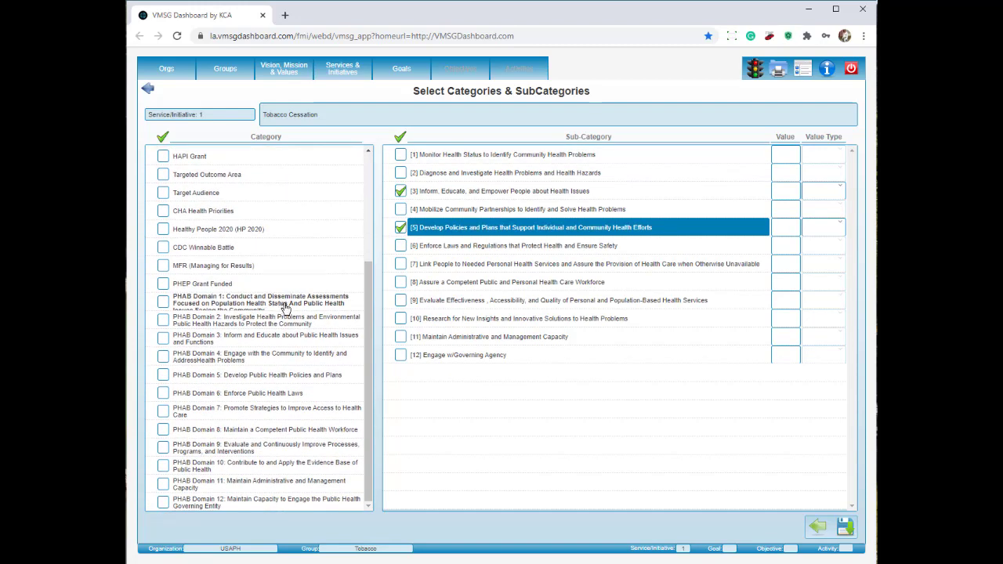
pyautogui.click(276, 338)
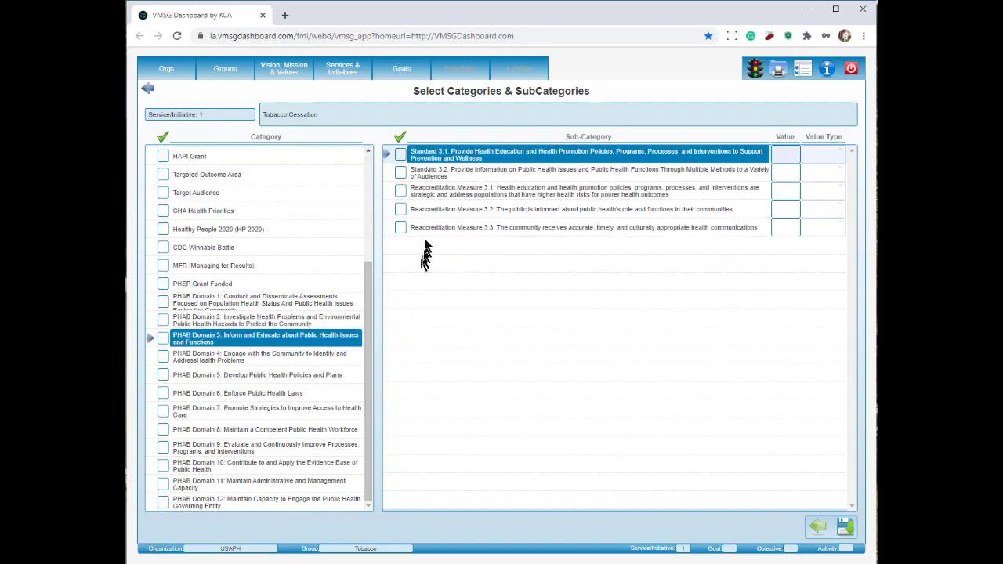
pyautogui.click(401, 155)
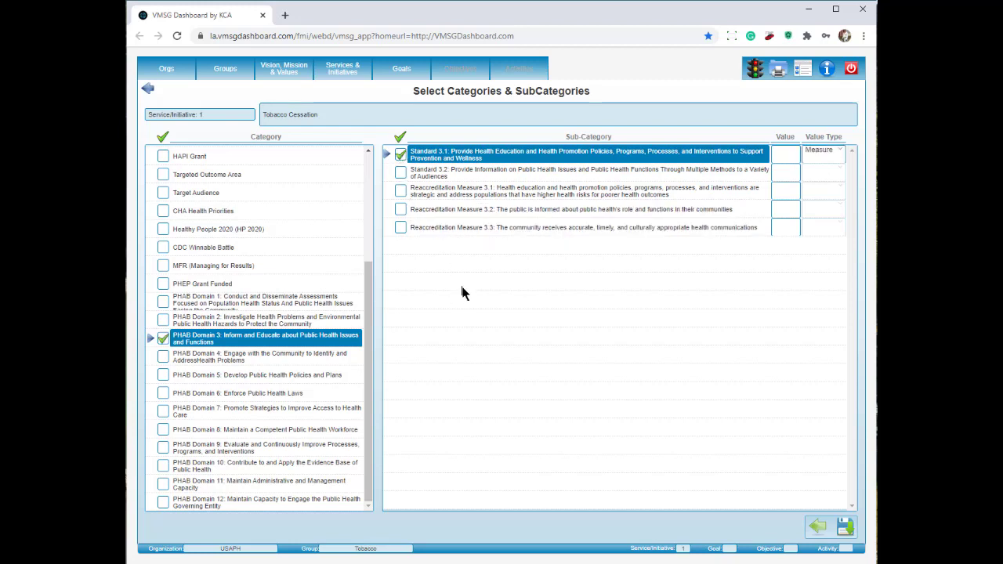
pyautogui.click(167, 358)
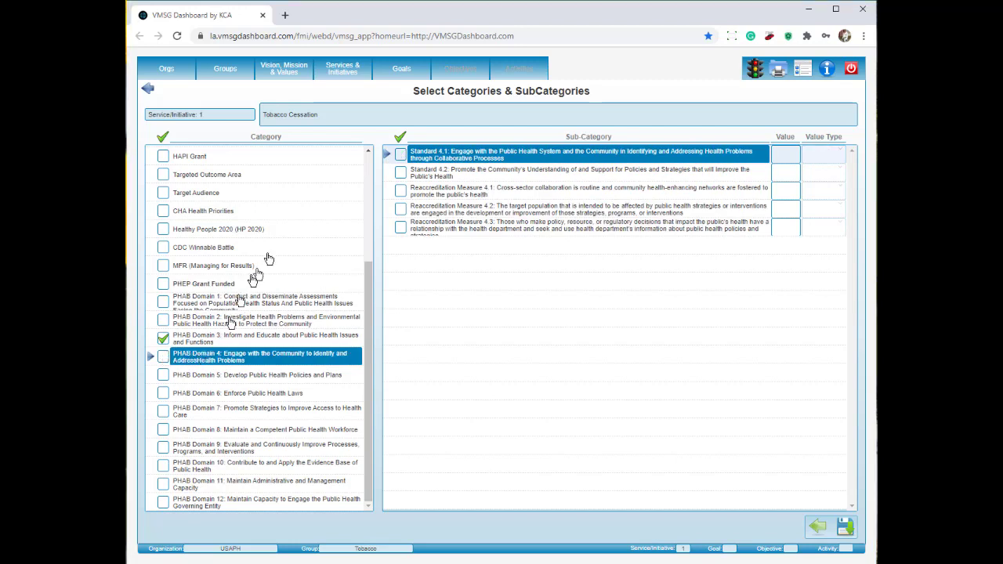
pyautogui.click(400, 155)
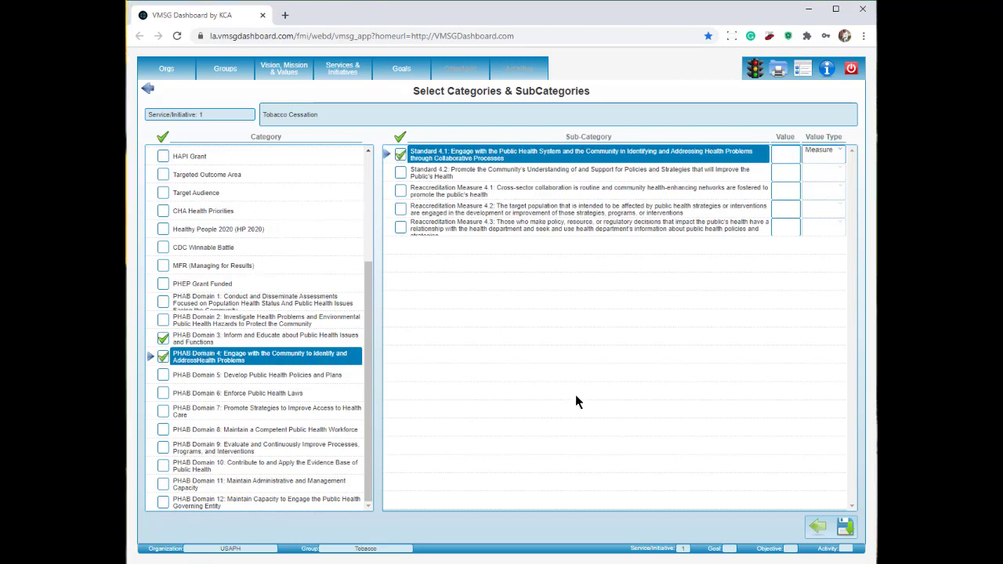
pyautogui.click(847, 527)
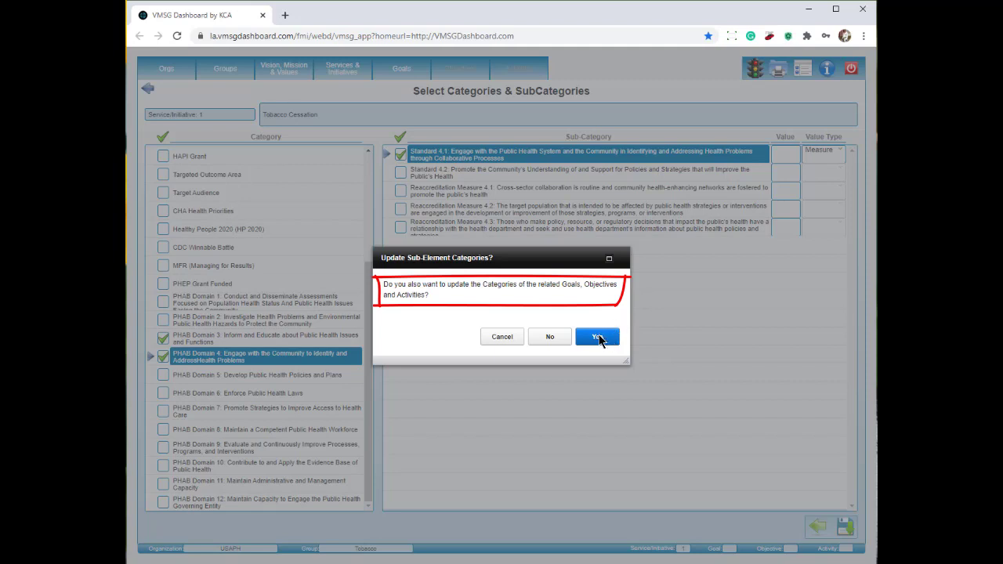
pyautogui.click(599, 335)
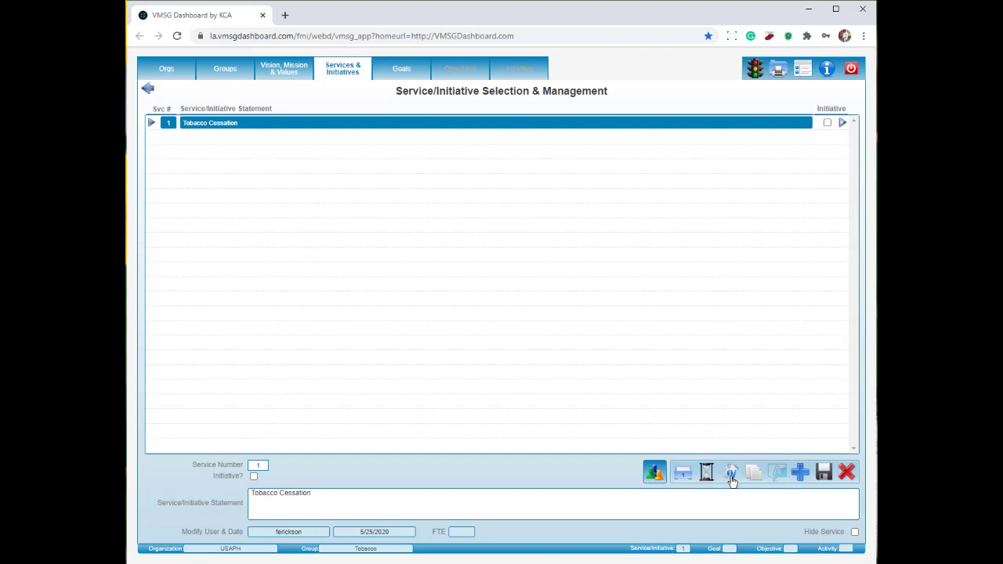
# Step: Browse the Tobacco Cessation goals, objectives and activities, then return to Groups and open the reports menu
pyautogui.click(405, 72)
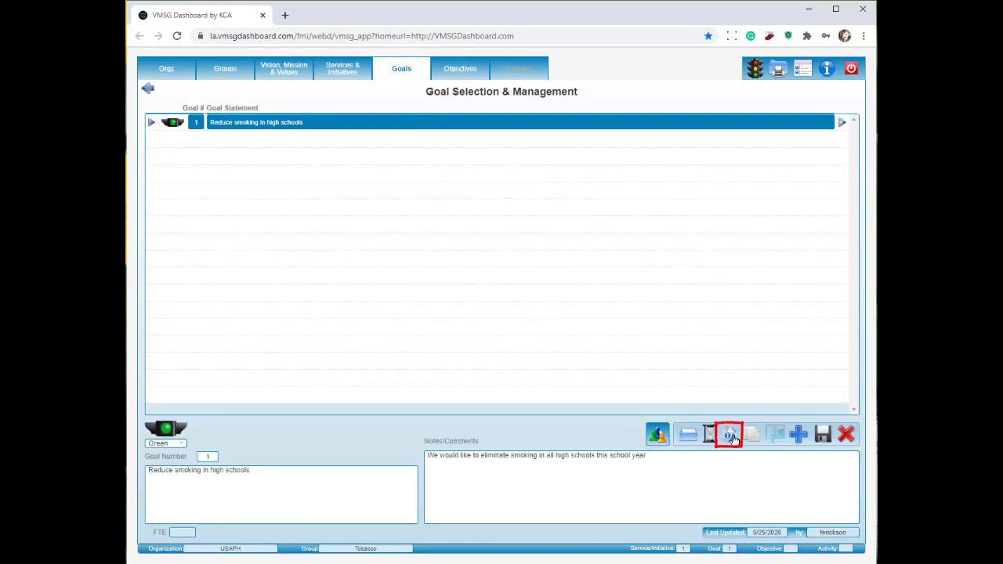
pyautogui.click(482, 75)
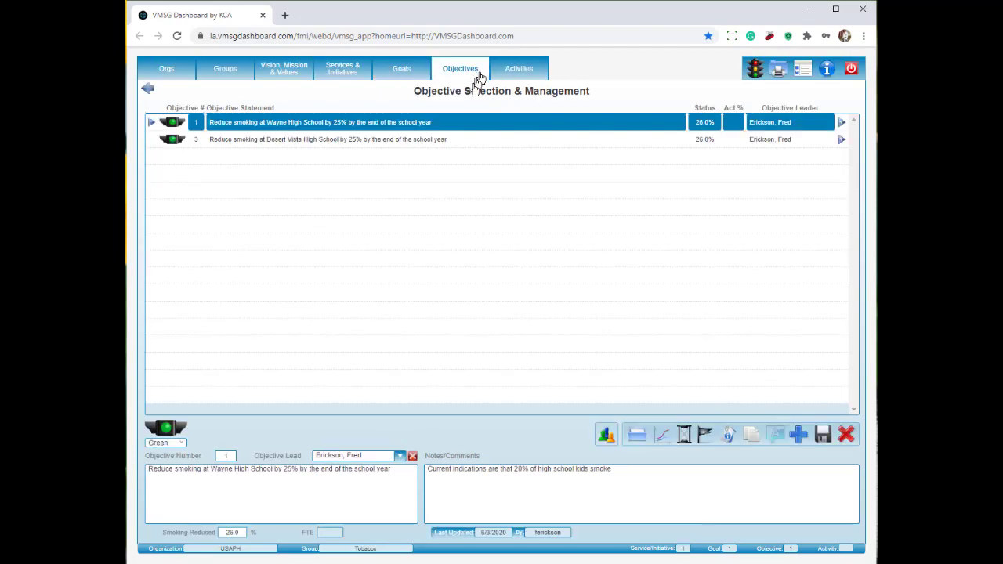
pyautogui.click(521, 69)
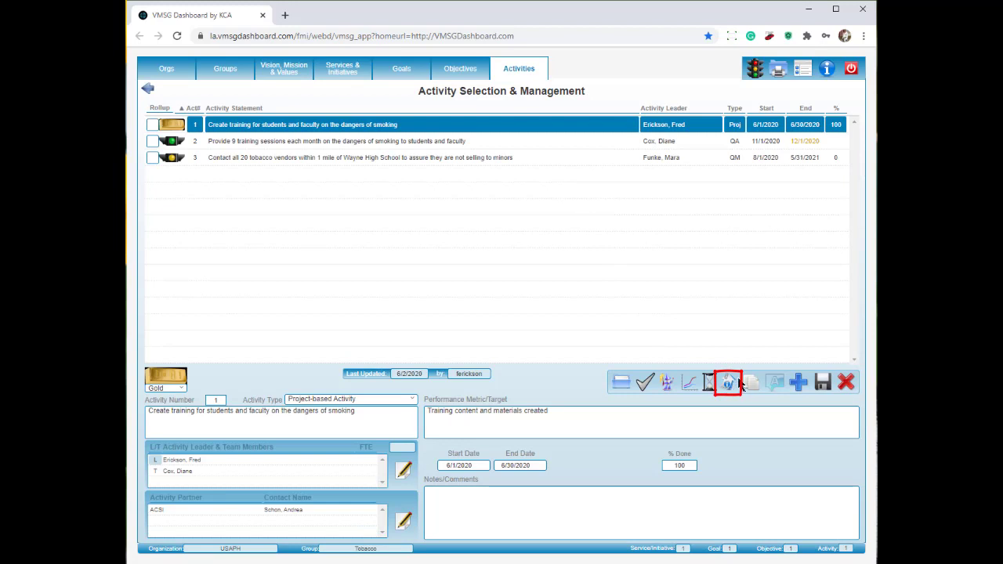
pyautogui.click(737, 384)
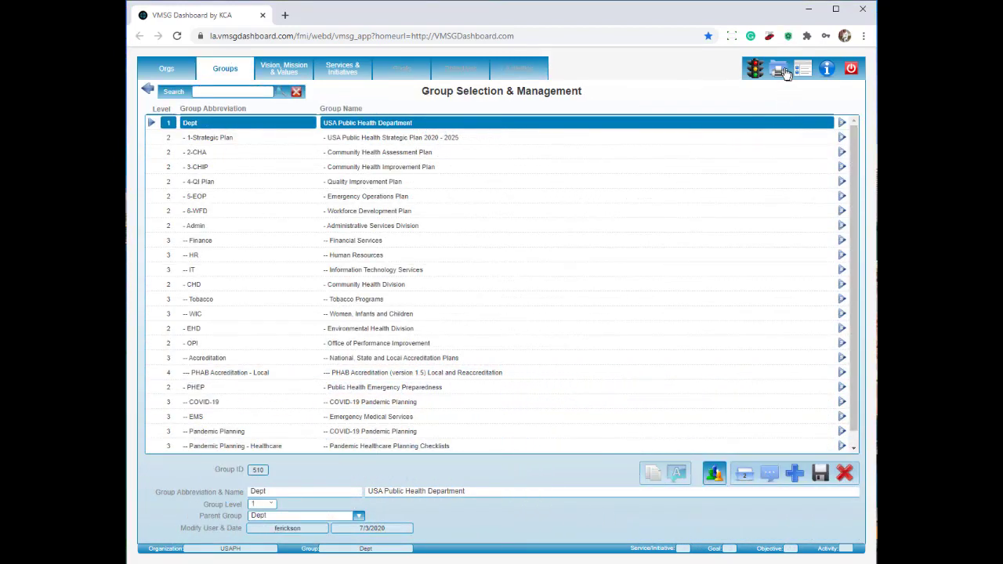
pyautogui.click(783, 72)
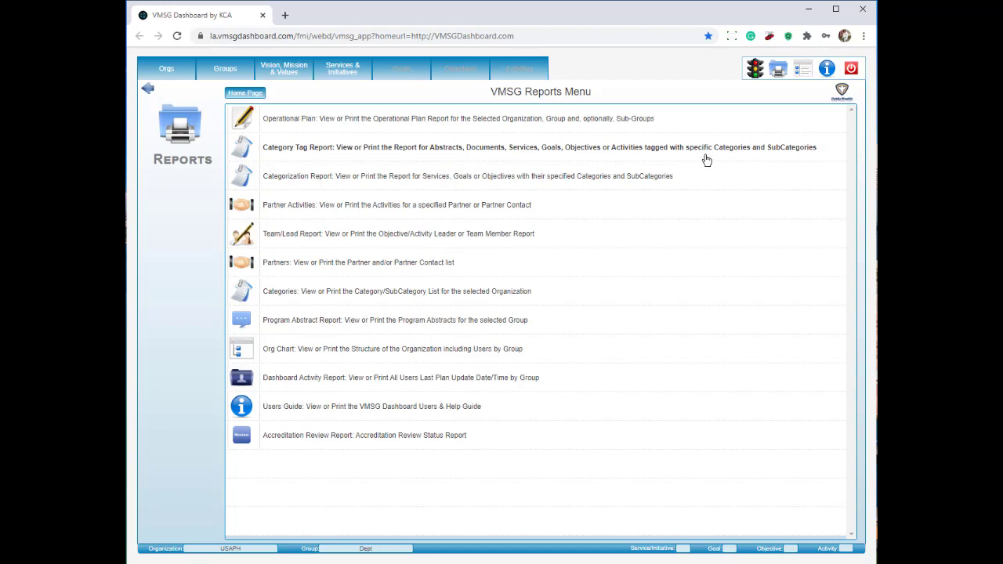
# Step: Start a Category Tag Report with Dept – USA Public Health Department as the top-level group
pyautogui.click(706, 159)
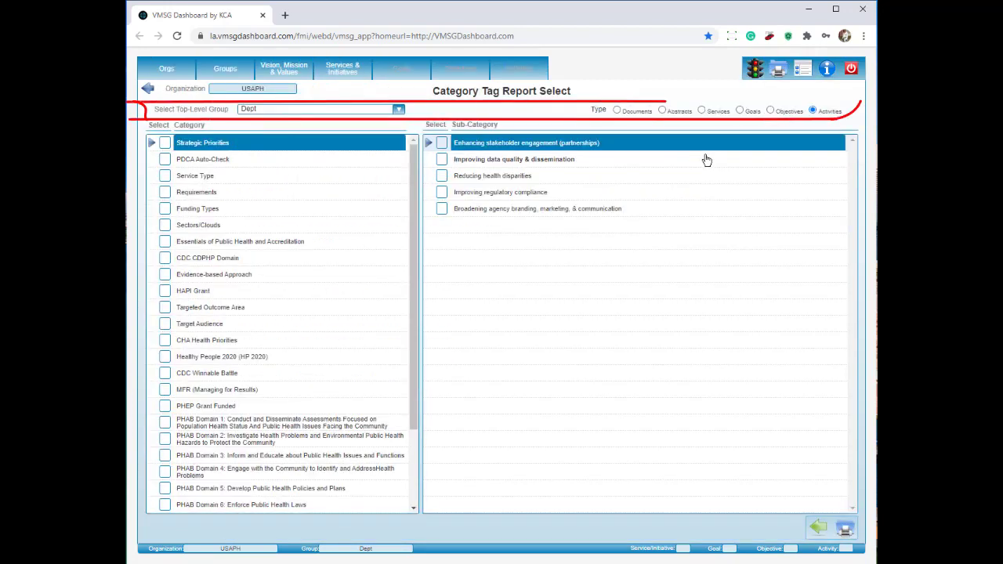
pyautogui.click(398, 110)
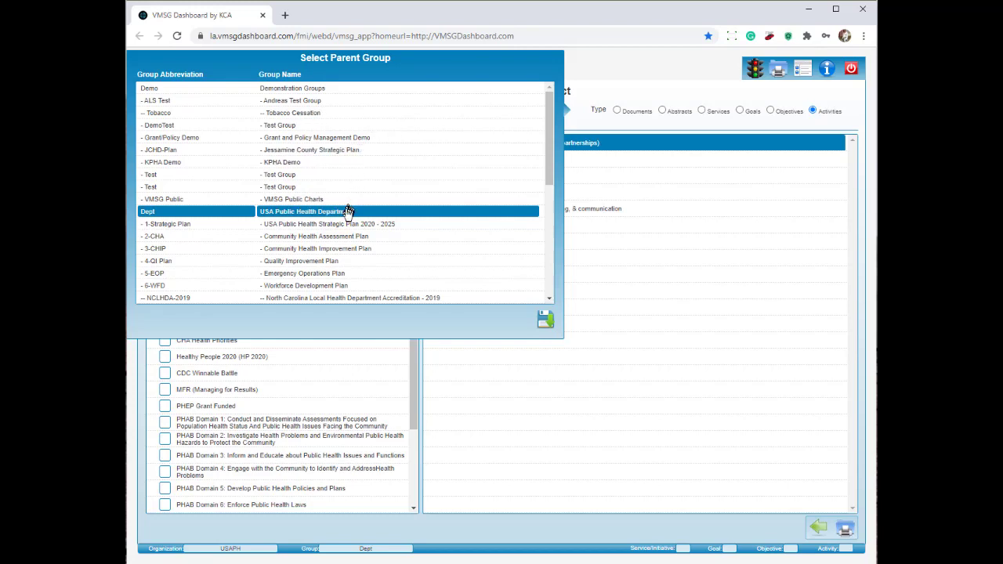
pyautogui.click(545, 320)
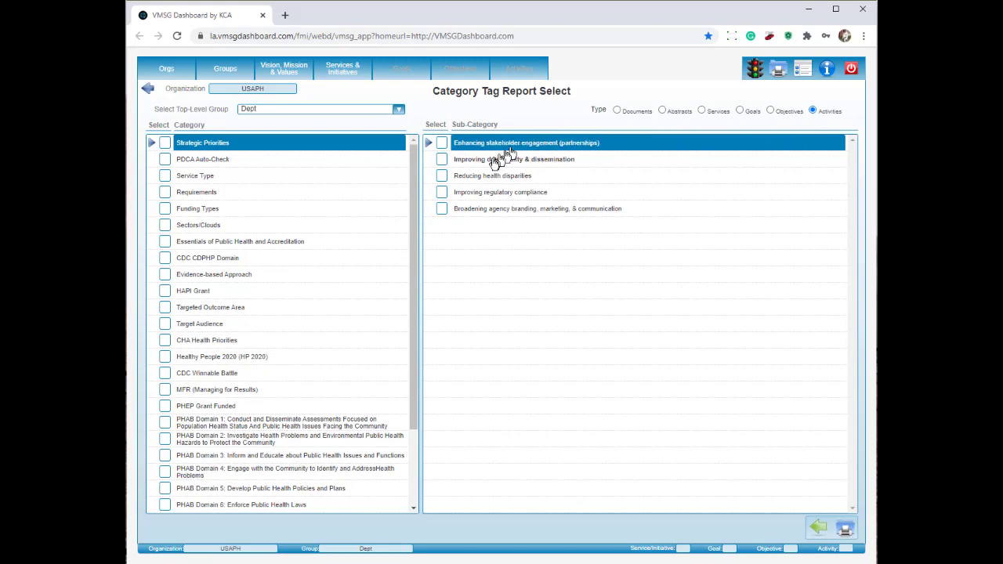
# Step: Generate the Strategic Priority Report for Reducing health disparities
pyautogui.click(442, 177)
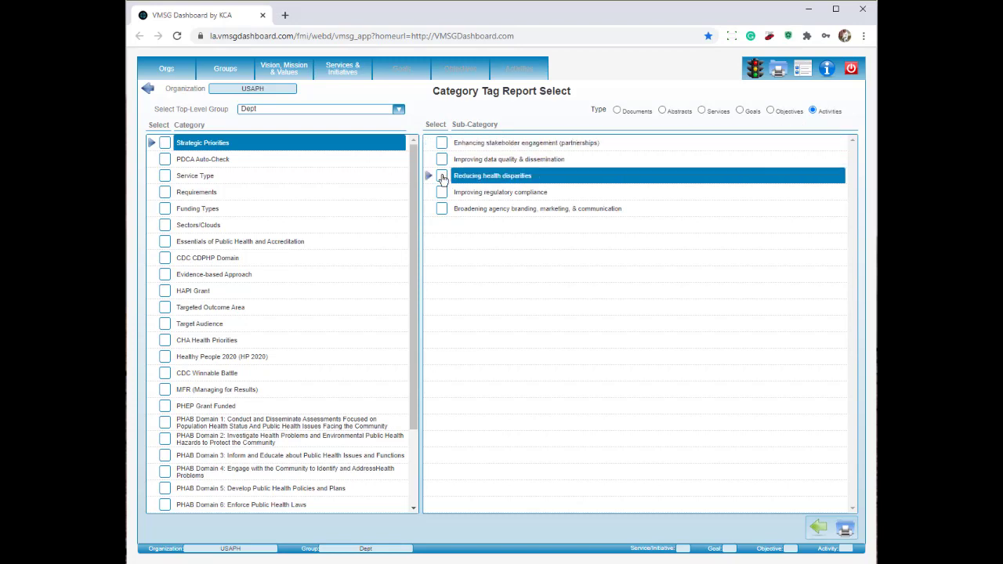
pyautogui.click(845, 531)
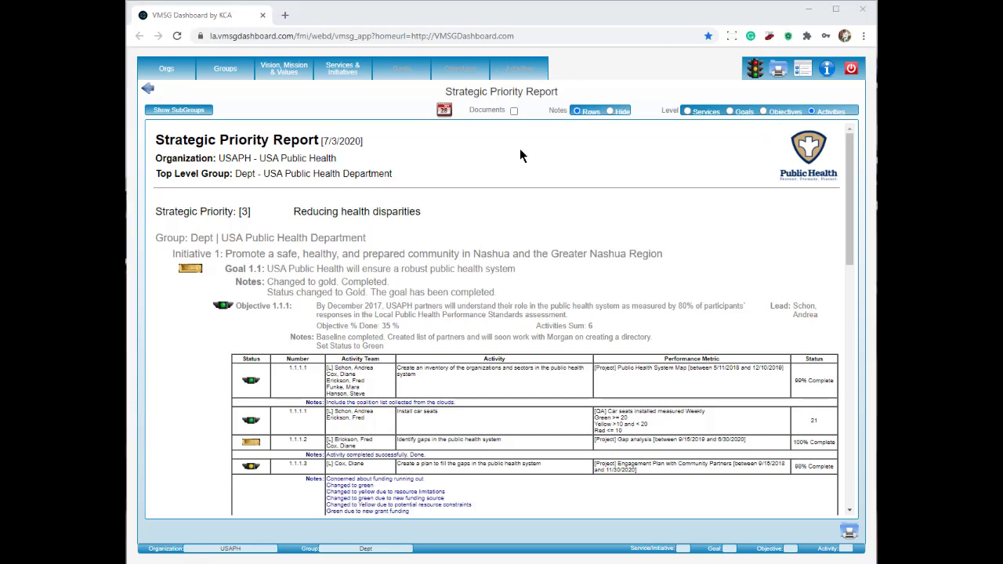
# Step: Return from the Strategic Priority Report to Category Tag Report Select
pyautogui.click(146, 88)
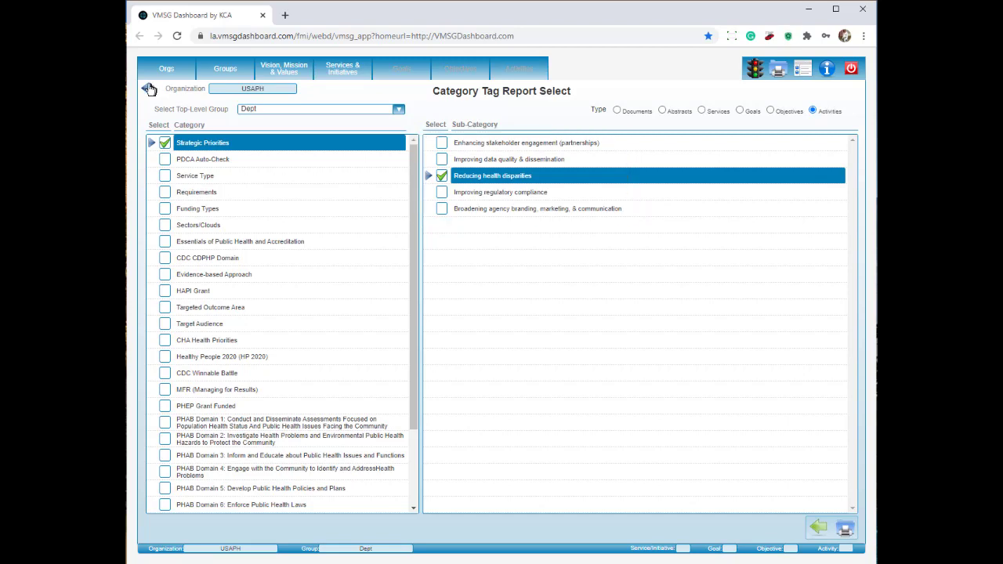
# Step: Add Enhancing stakeholder engagement (partnerships), review the two-priority report, then go back to selection
pyautogui.click(442, 143)
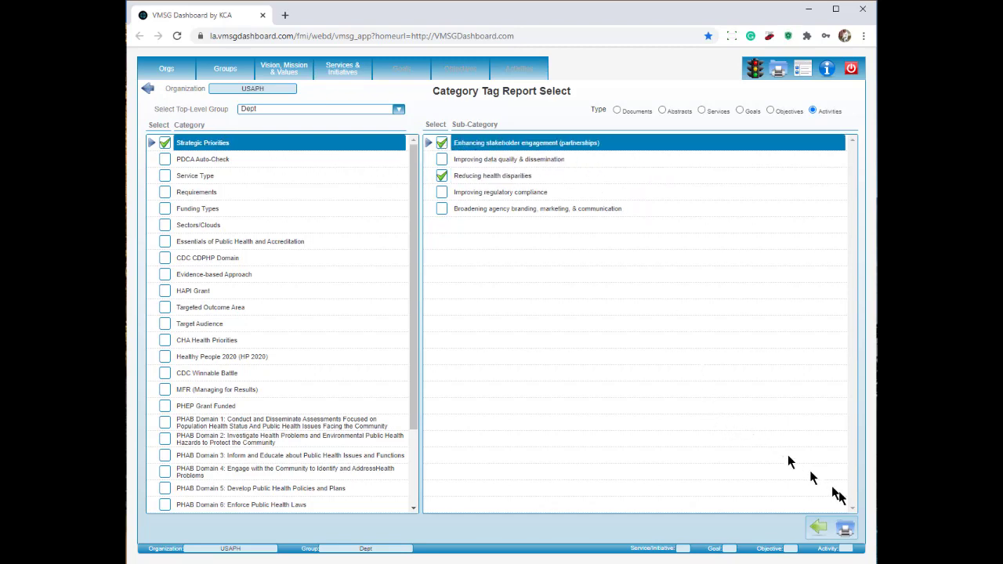
pyautogui.click(845, 530)
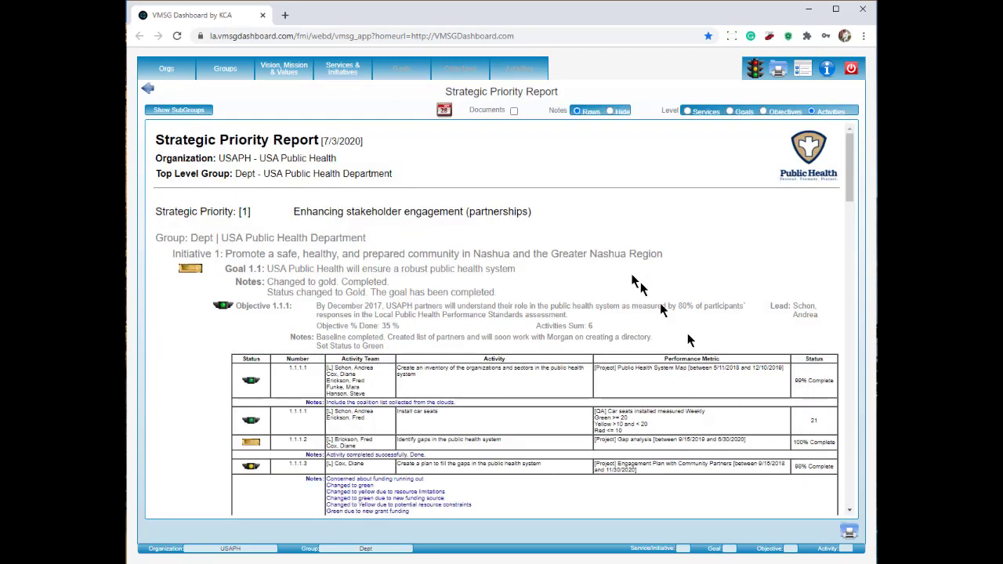
pyautogui.moveTo(533, 210); pyautogui.dragTo(151, 211)
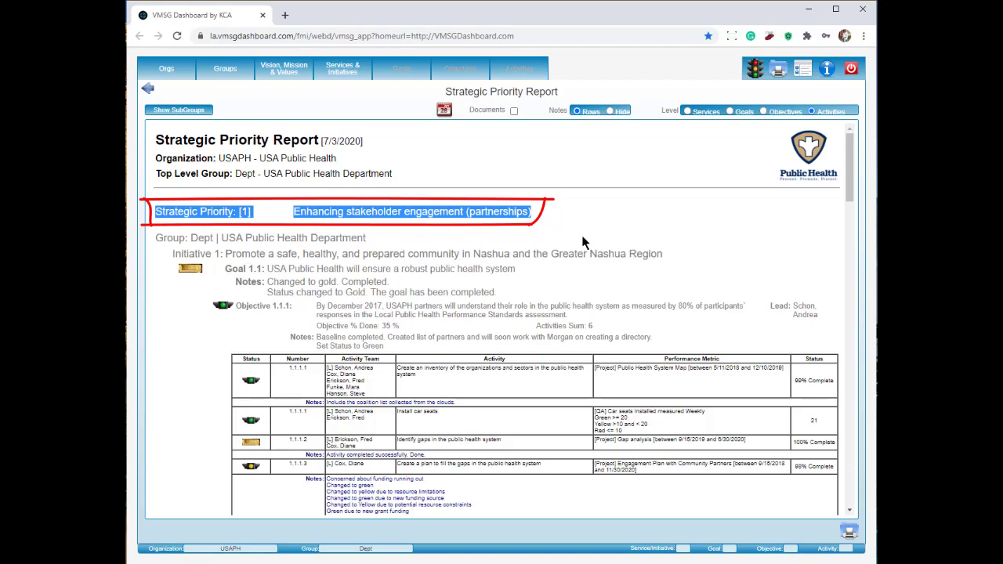
pyautogui.scroll(-10, 583, 243)
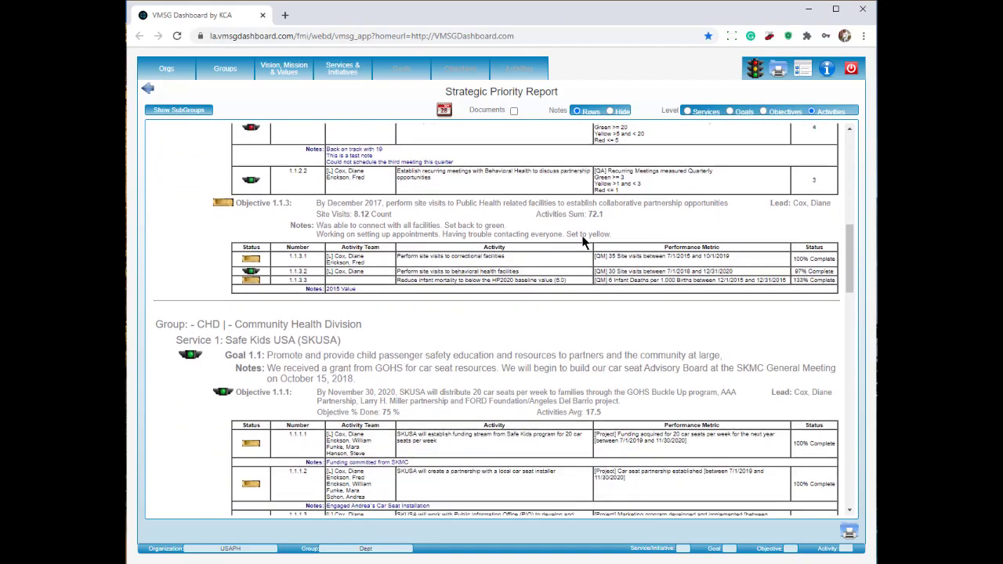
pyautogui.scroll(-10, 583, 235)
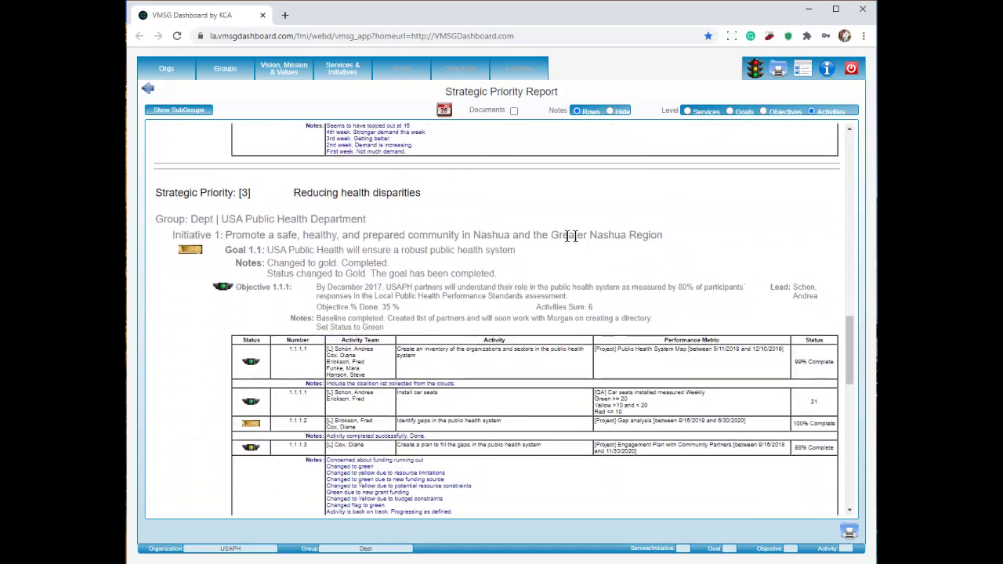
pyautogui.moveTo(428, 196); pyautogui.dragTo(157, 195)
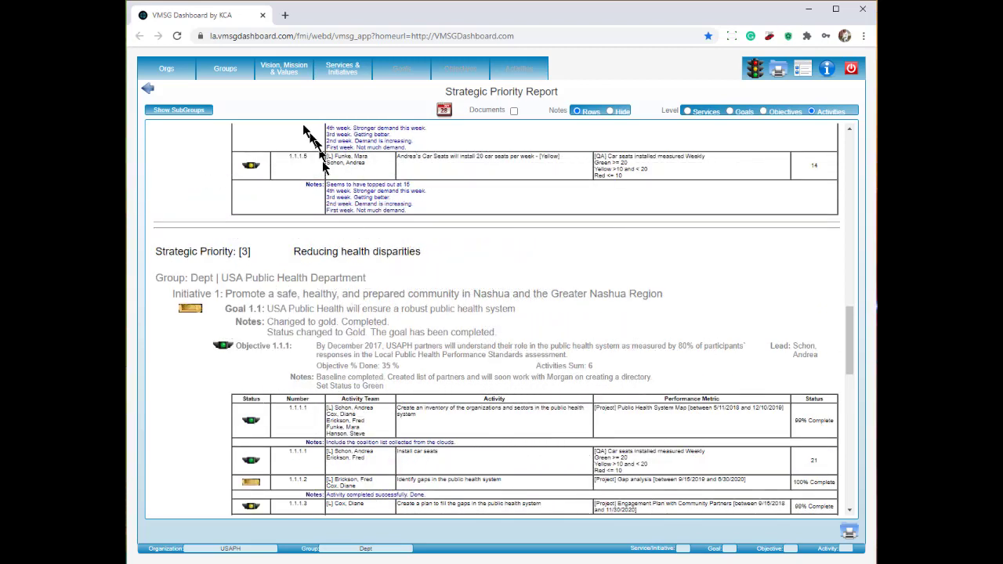
pyautogui.click(149, 91)
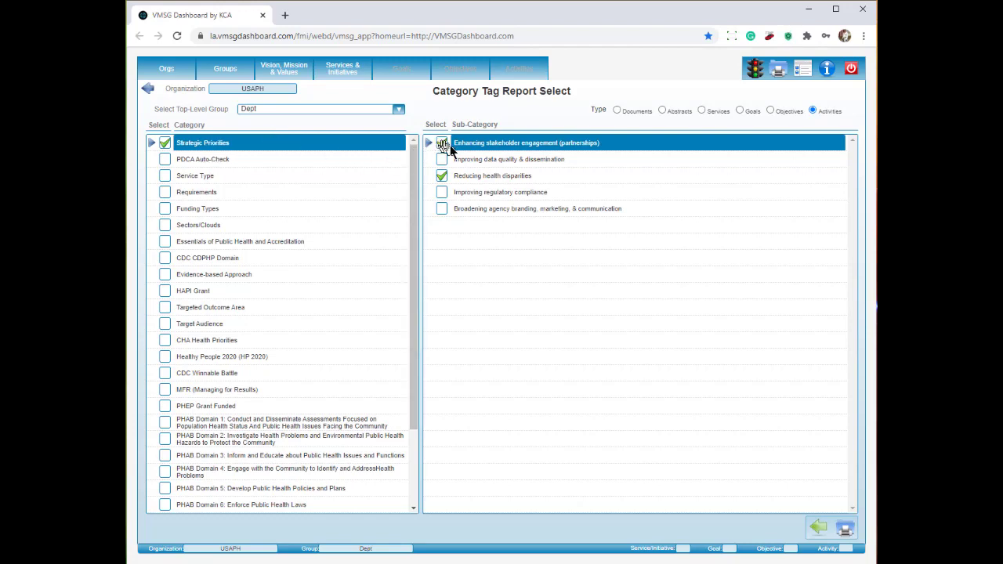
# Step: Swap the priorities for Essentials [3] and PHAB Standard 3.1, then run the report
pyautogui.click(443, 179)
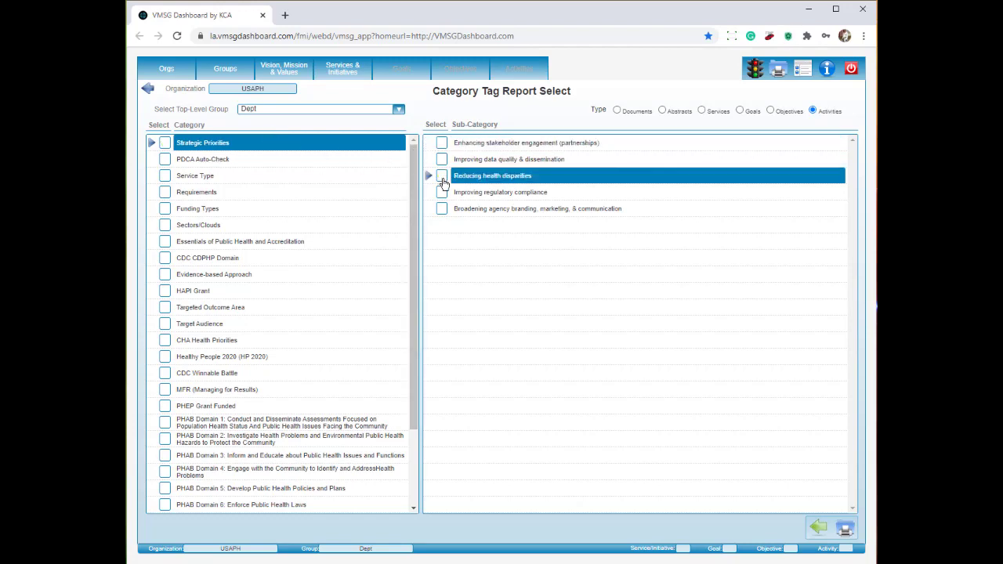
pyautogui.click(295, 243)
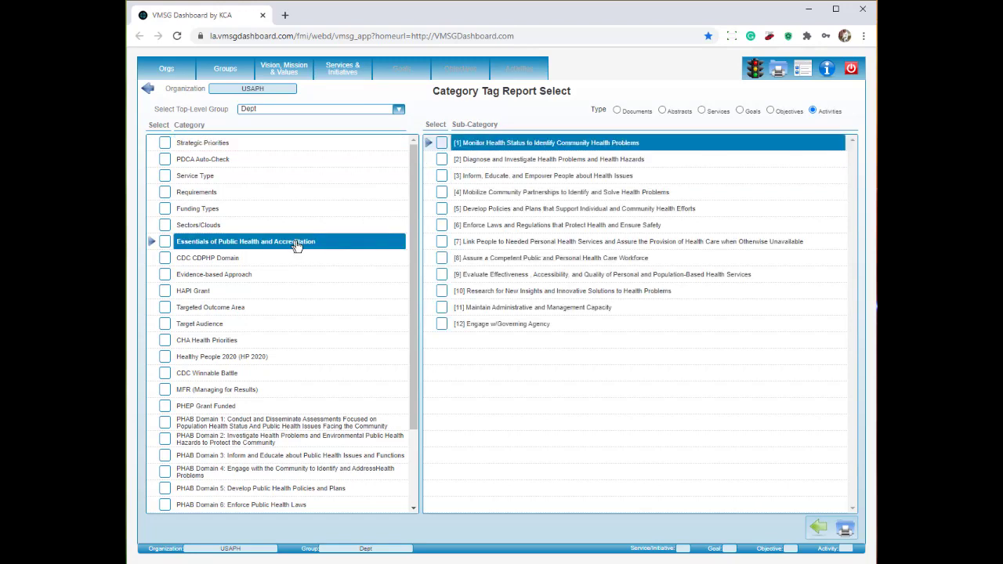
pyautogui.click(442, 177)
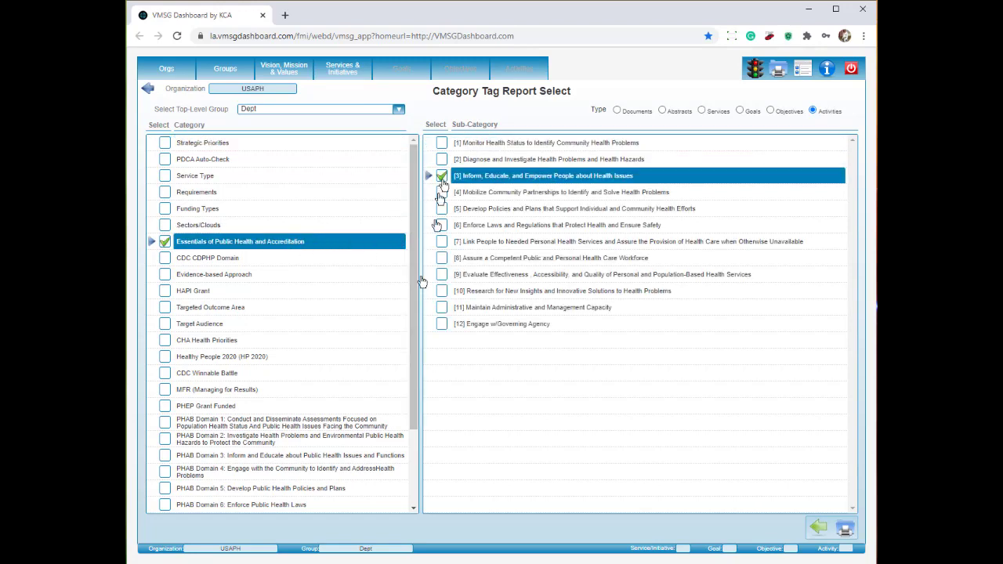
pyautogui.click(302, 459)
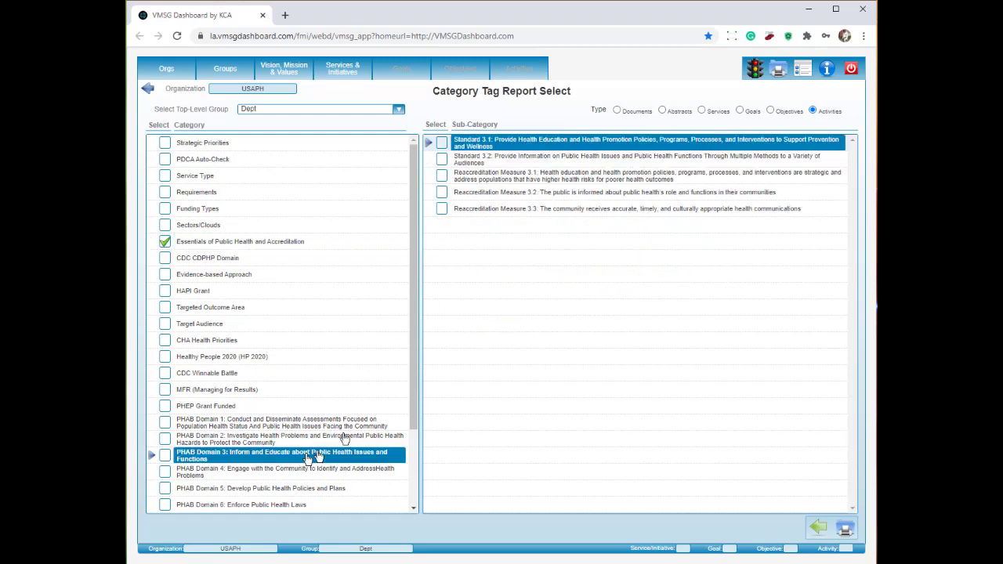
pyautogui.click(442, 144)
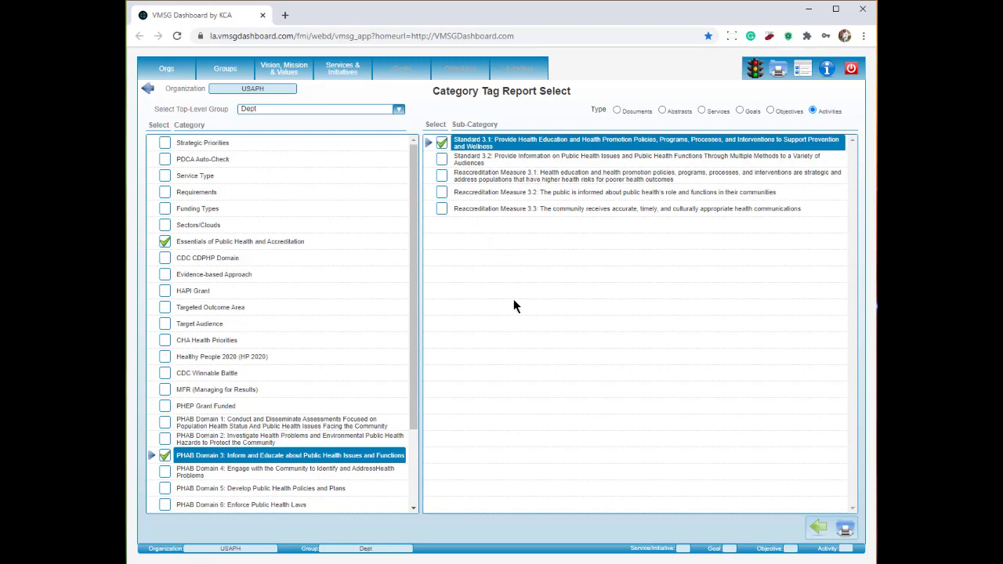
pyautogui.click(847, 529)
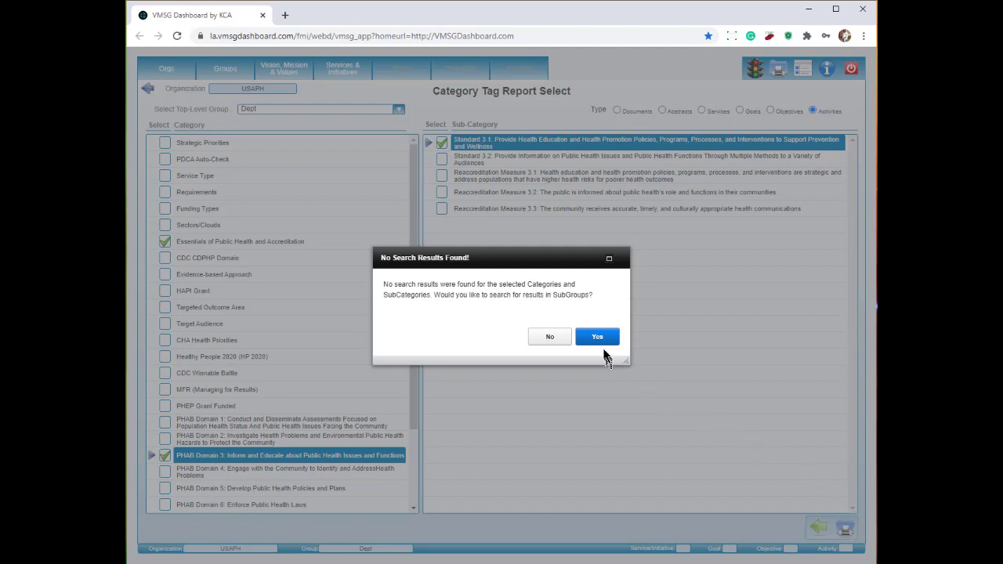
# Step: Search subgroups to get the Category Tag Report, review it, then go to the Reports menu
pyautogui.click(599, 343)
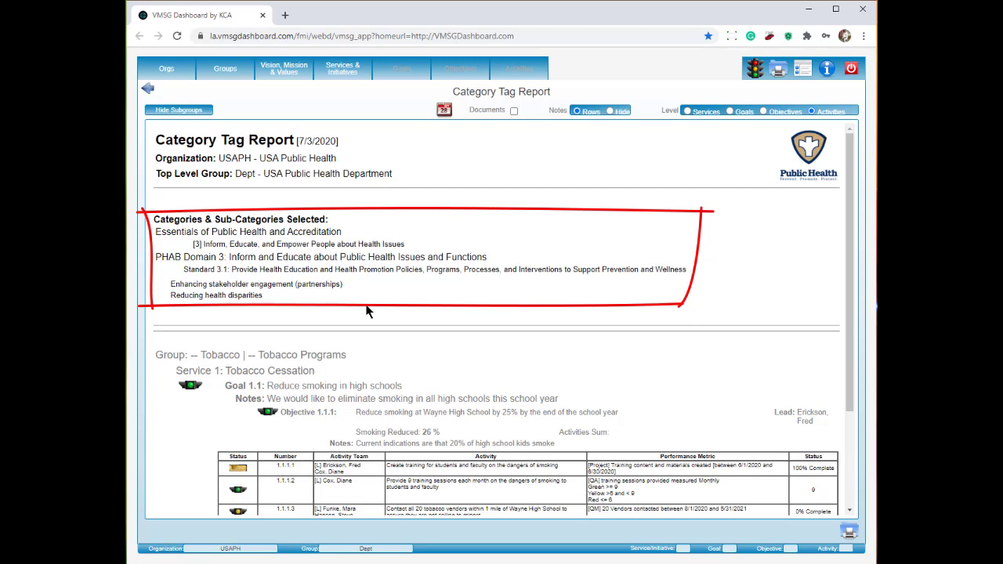
pyautogui.scroll(-3, 367, 312)
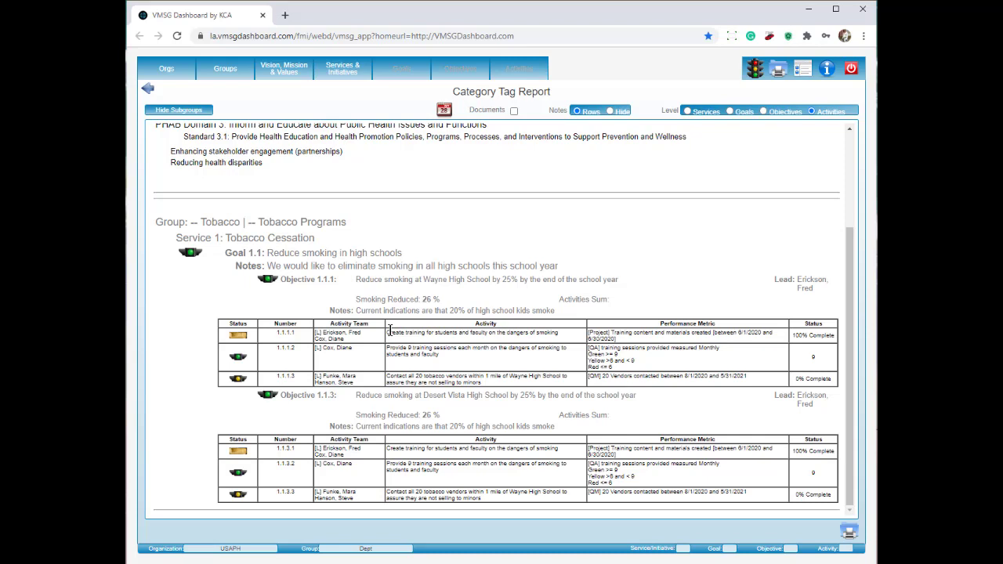
pyautogui.scroll(3, 389, 330)
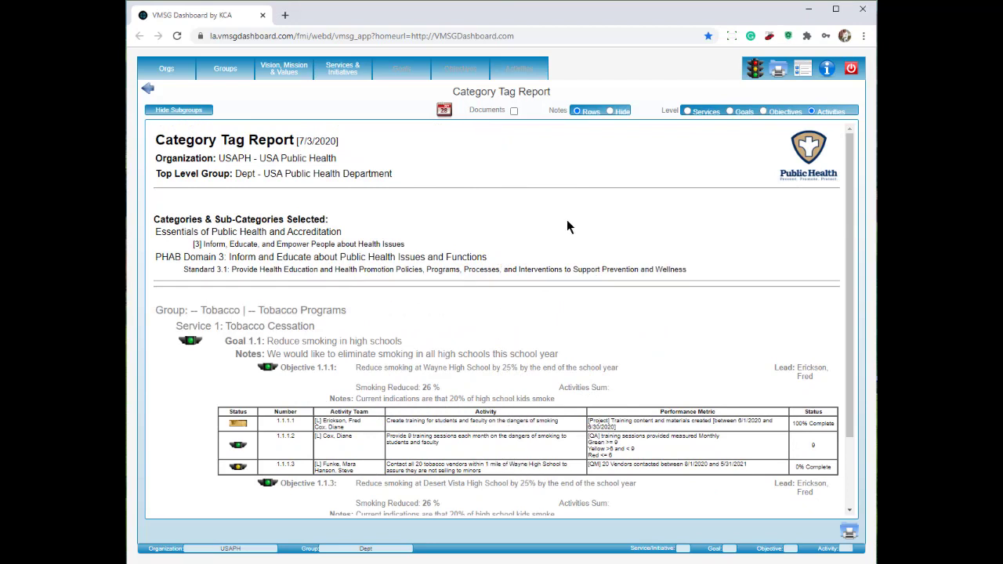
pyautogui.click(777, 71)
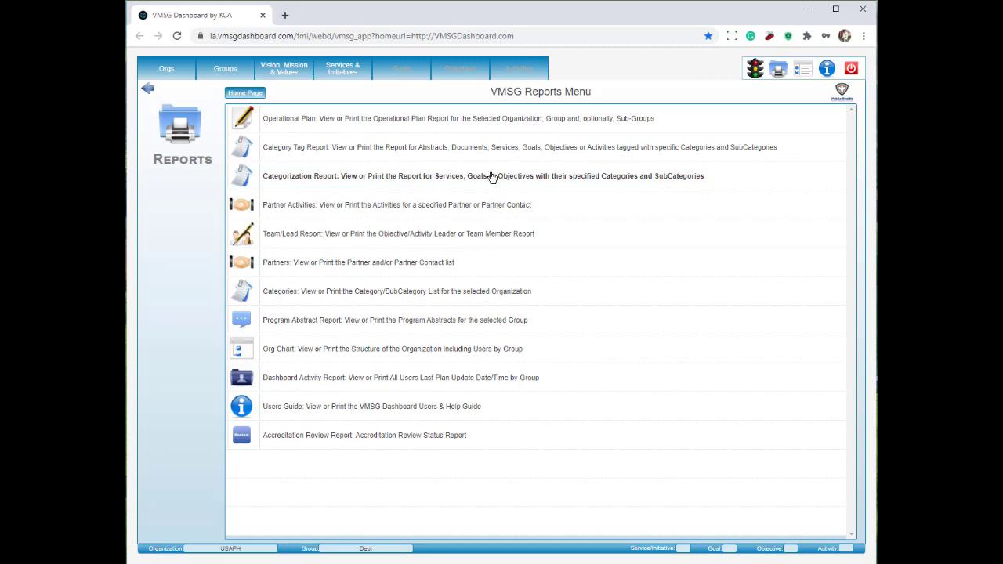
# Step: Select the Tobacco group and review its Categorization Report of activity category tags
pyautogui.click(227, 72)
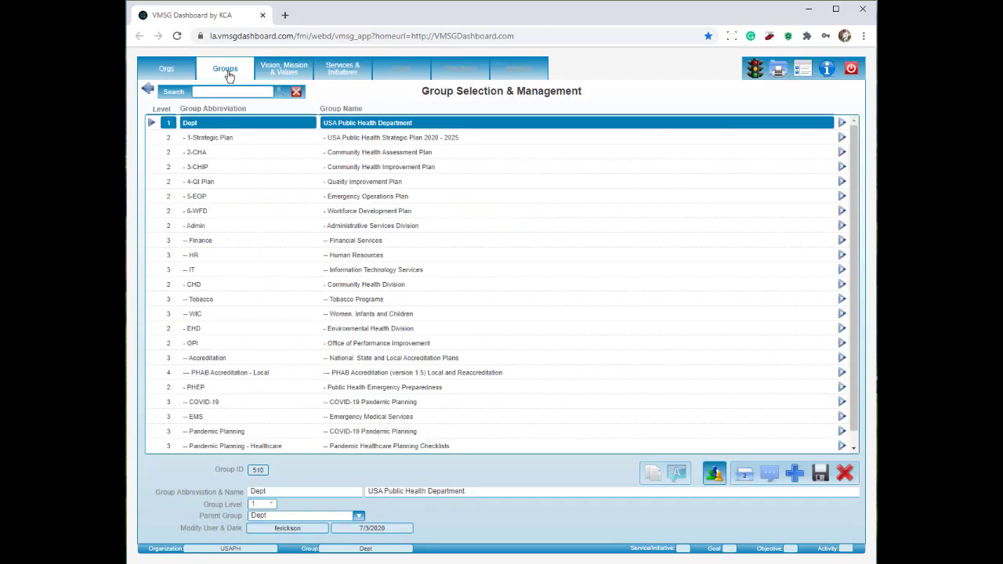
pyautogui.click(211, 302)
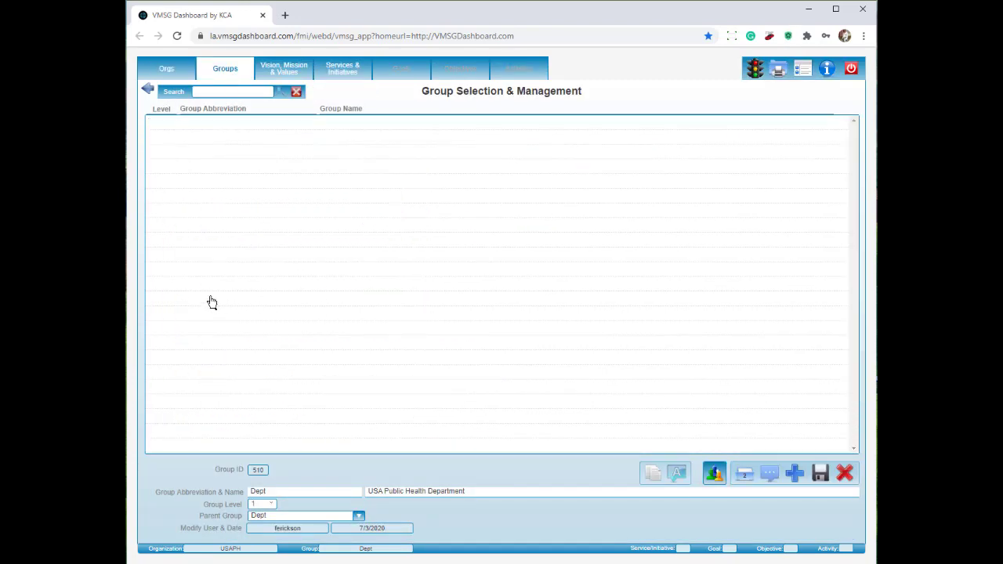
pyautogui.click(778, 69)
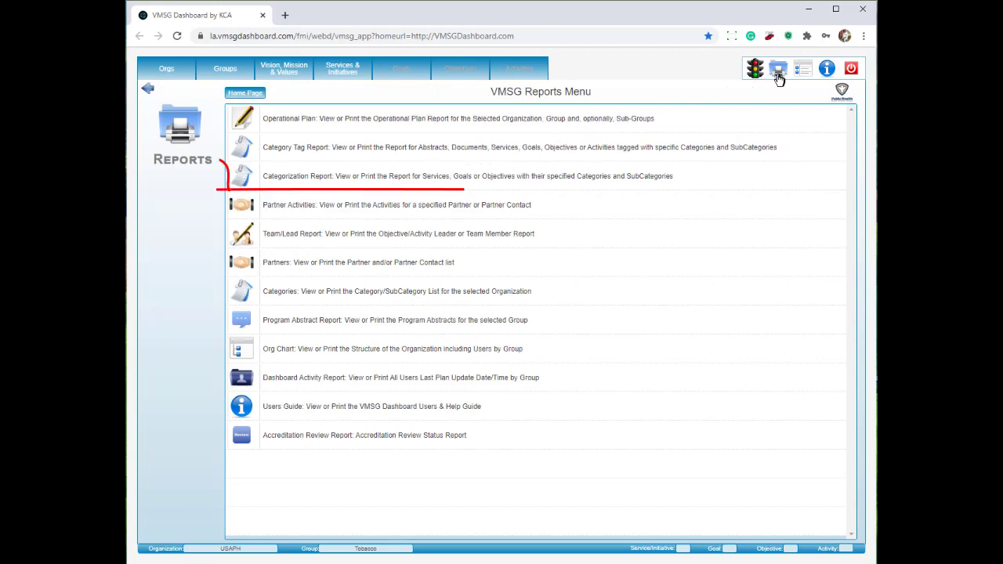
pyautogui.click(424, 178)
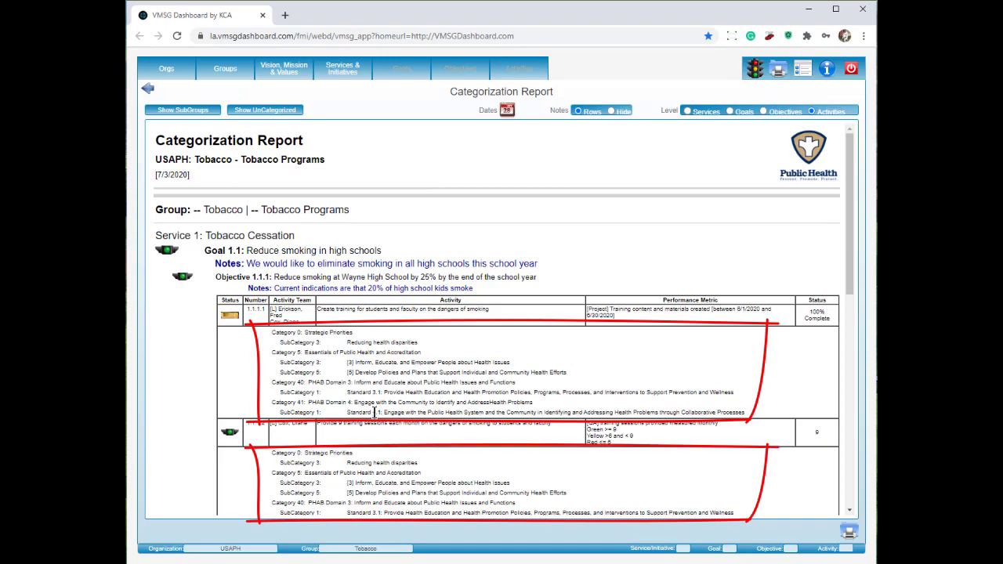
pyautogui.scroll(-12, 377, 412)
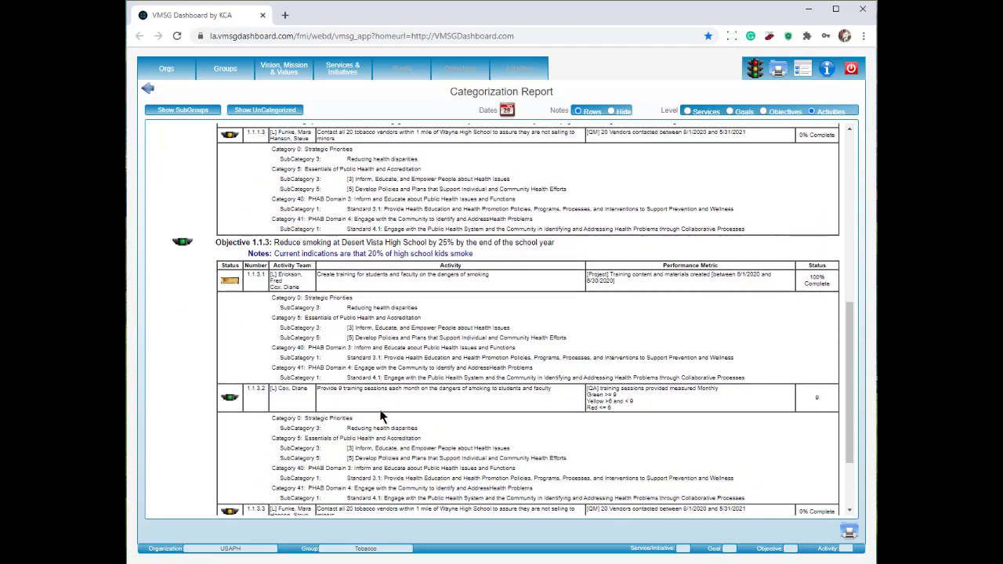
pyautogui.scroll(-2, 382, 416)
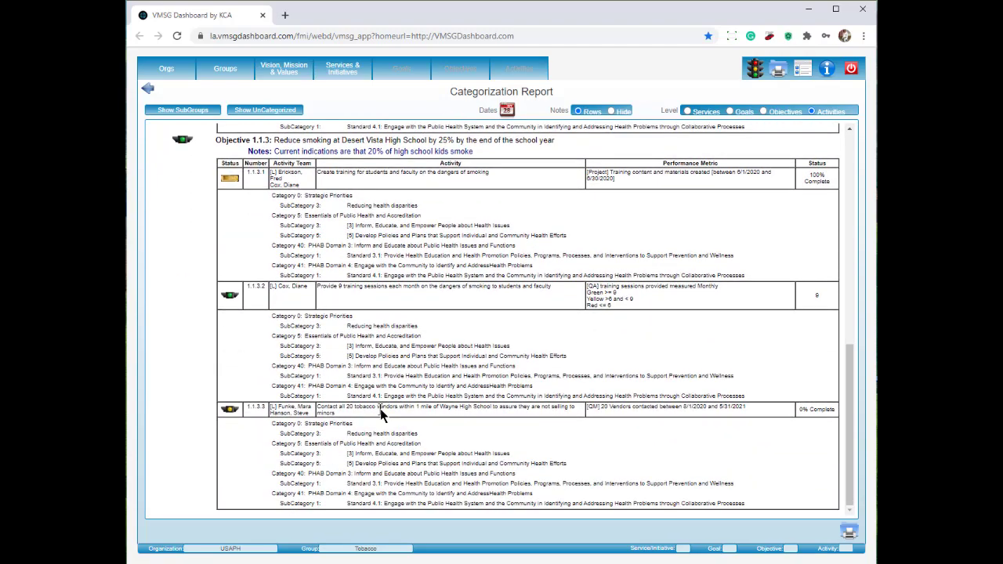
pyautogui.scroll(15, 382, 416)
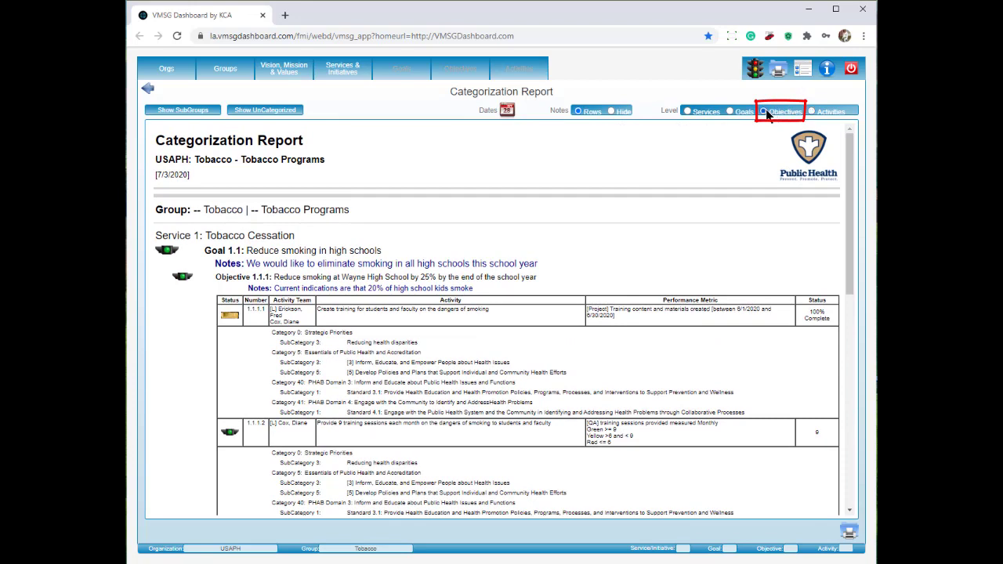
# Step: View the Categorization Report at Objectives level showing uncategorized entries, then open the Team/Lead Report
pyautogui.click(766, 110)
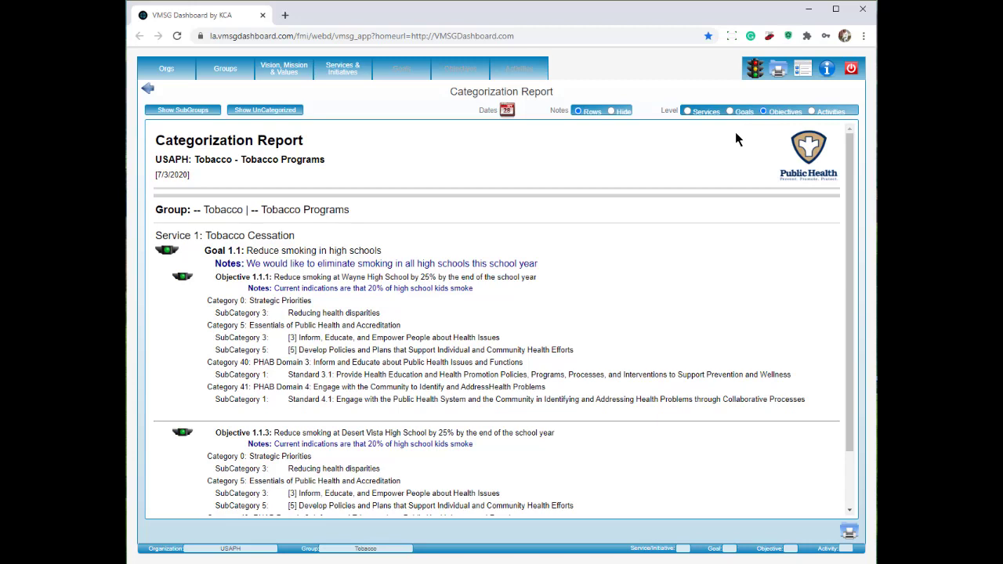
pyautogui.click(267, 111)
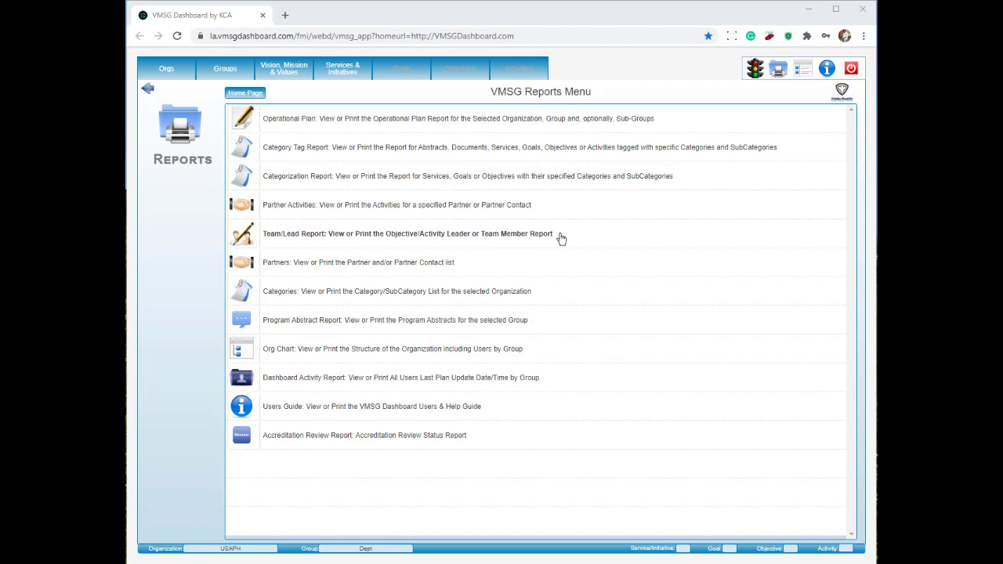
pyautogui.click(561, 239)
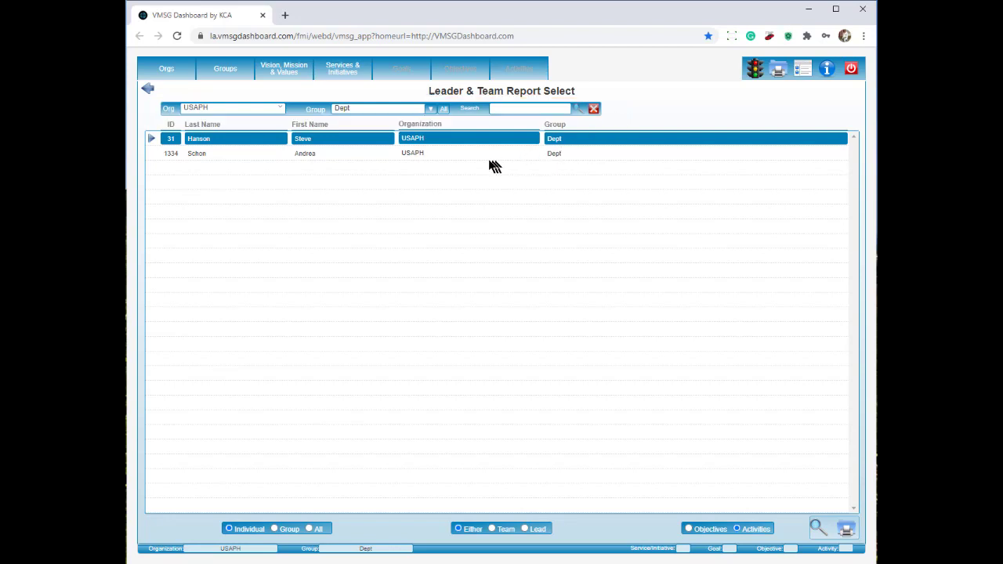
# Step: Select the second of the two USAPH Dept staff members as the report subject
pyautogui.click(424, 154)
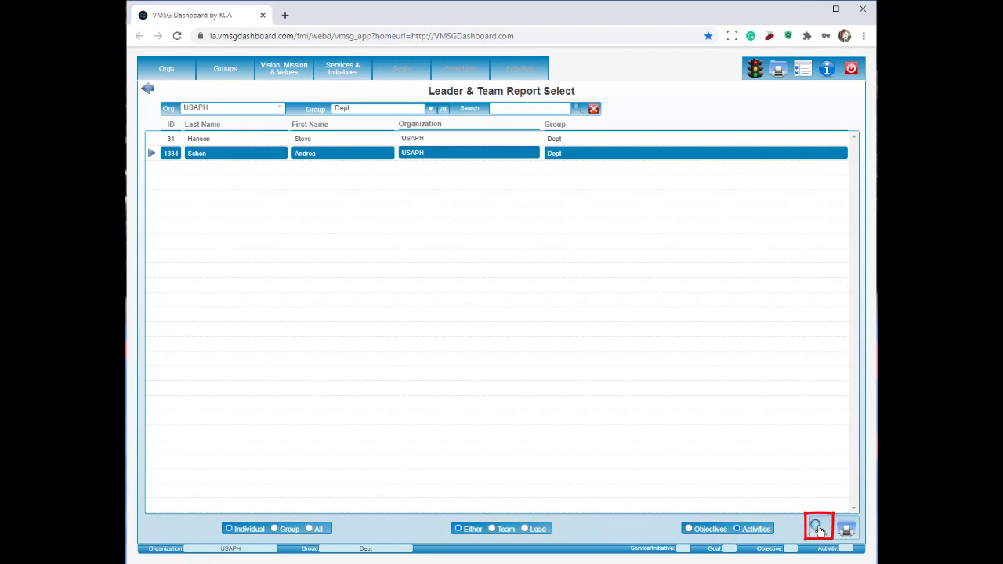
pyautogui.click(818, 530)
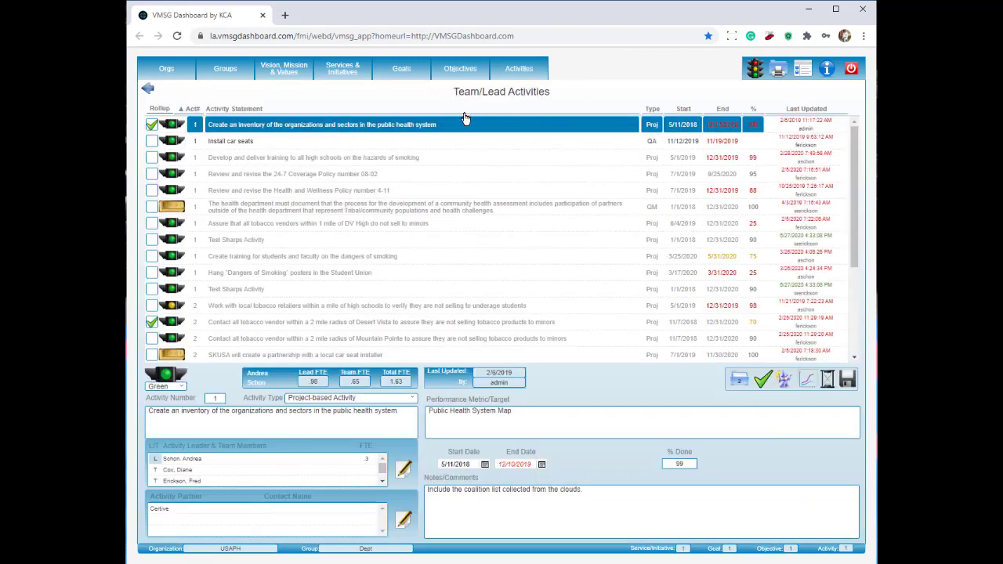
pyautogui.click(436, 158)
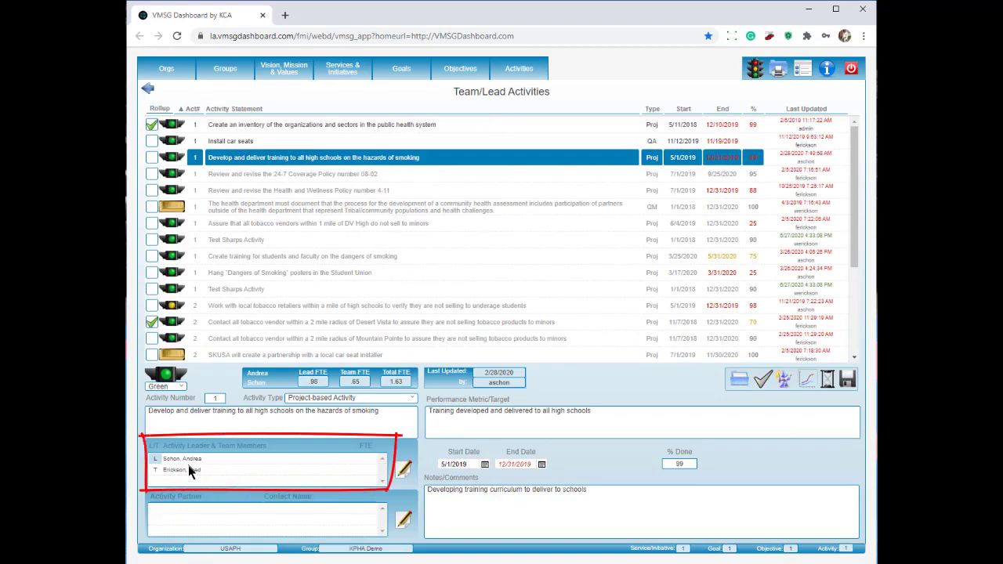
pyautogui.click(310, 224)
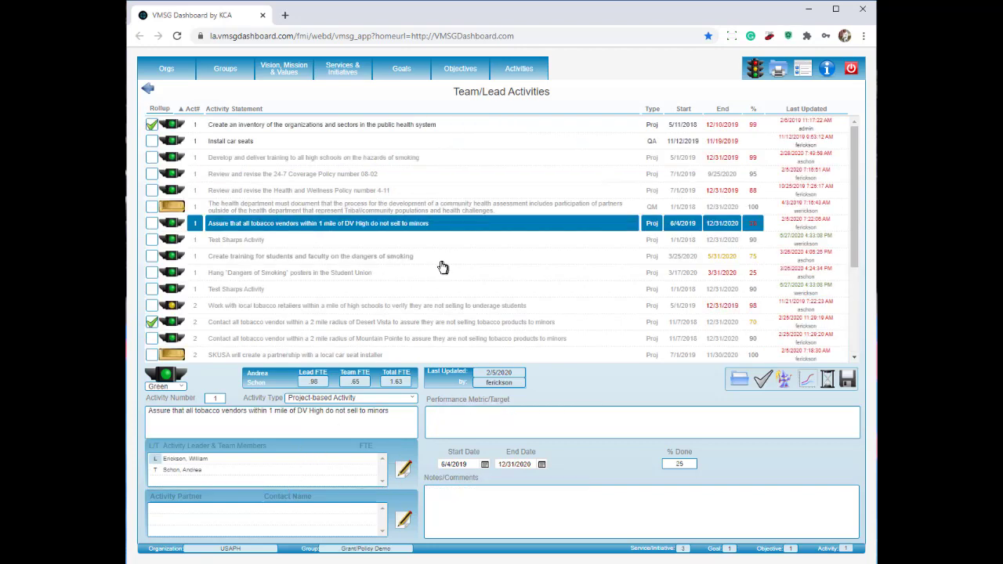
pyautogui.click(147, 91)
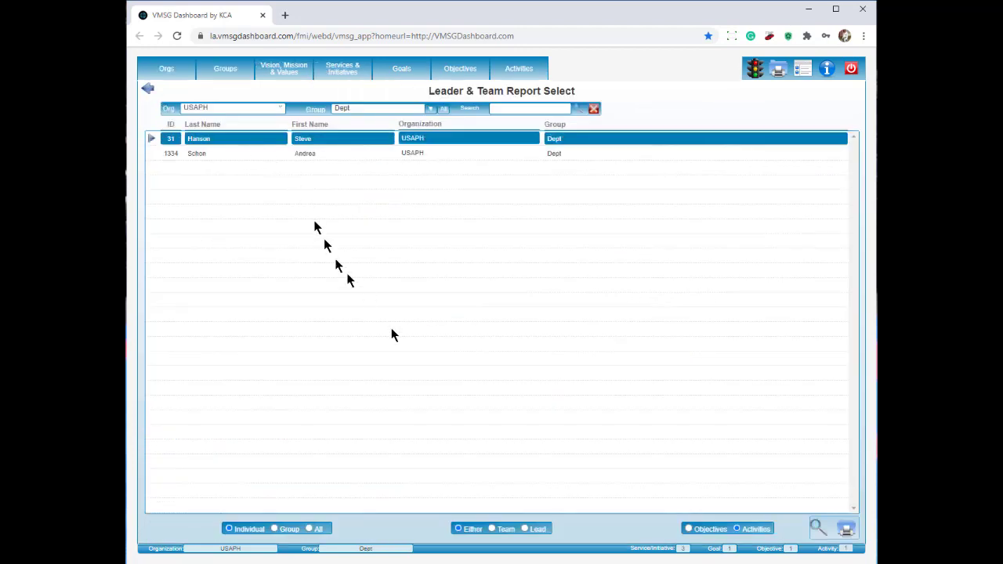
pyautogui.click(410, 155)
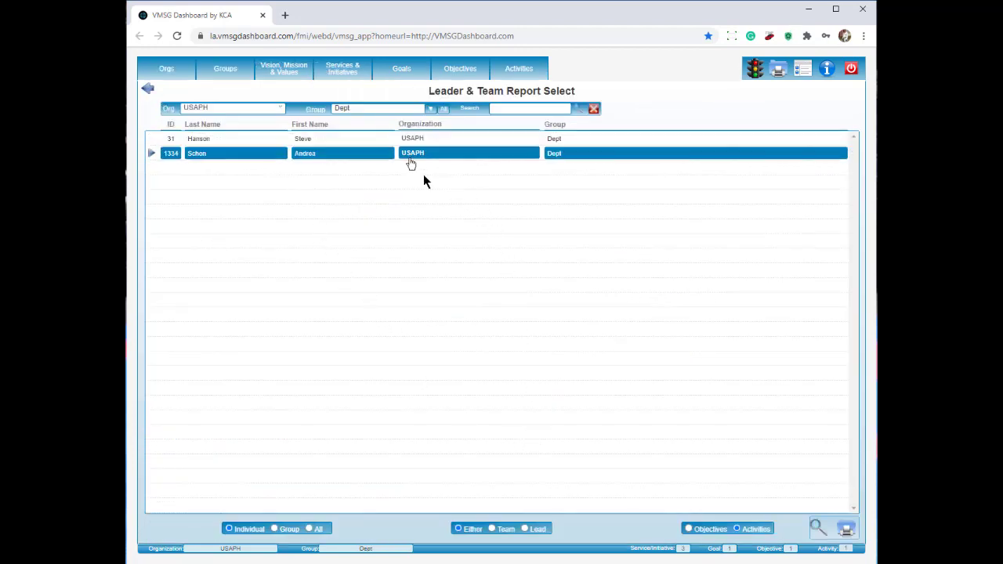
pyautogui.click(847, 531)
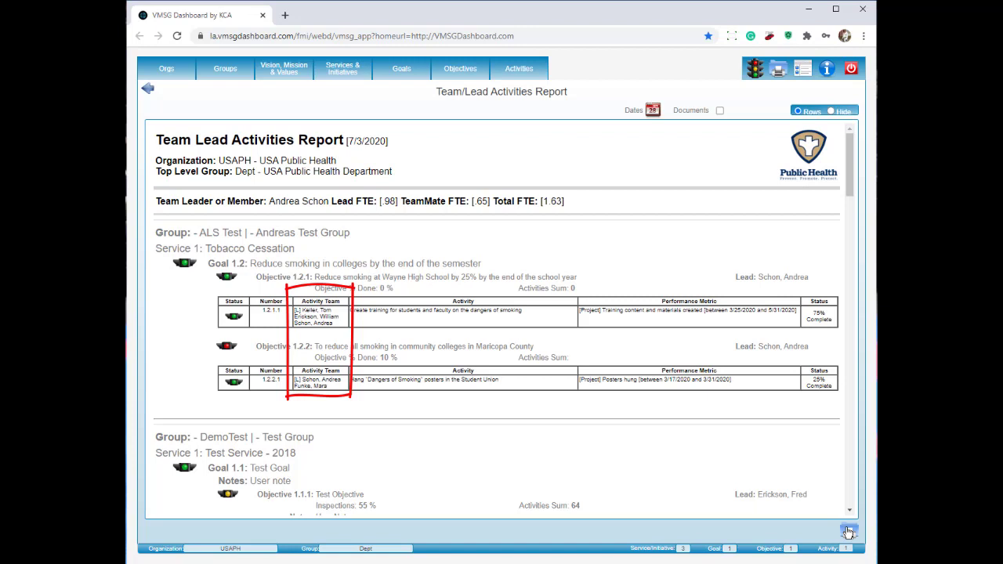
pyautogui.click(149, 91)
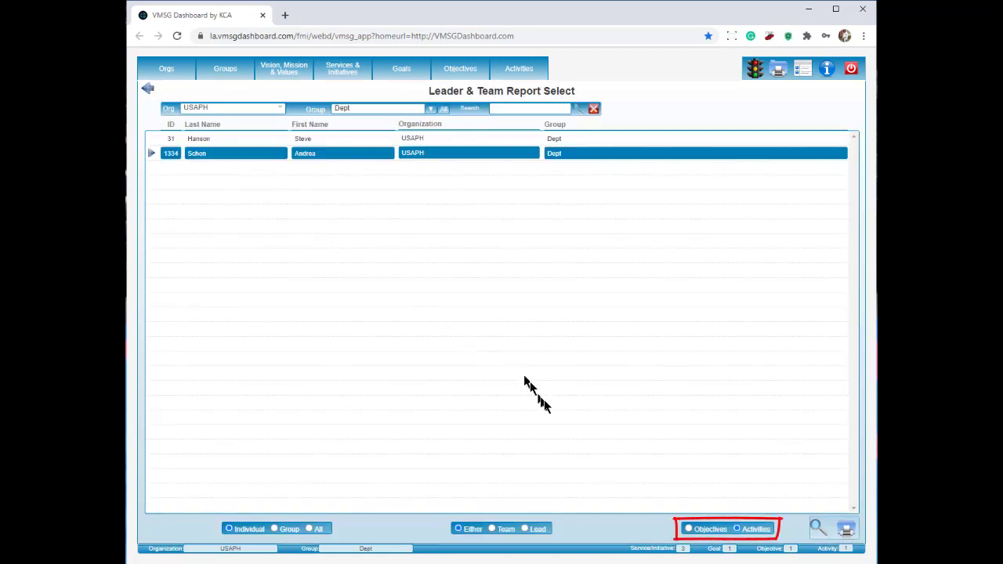
# Step: Generate the Team Lead Objectives Report, not the activities report, for the second staff member
pyautogui.click(689, 530)
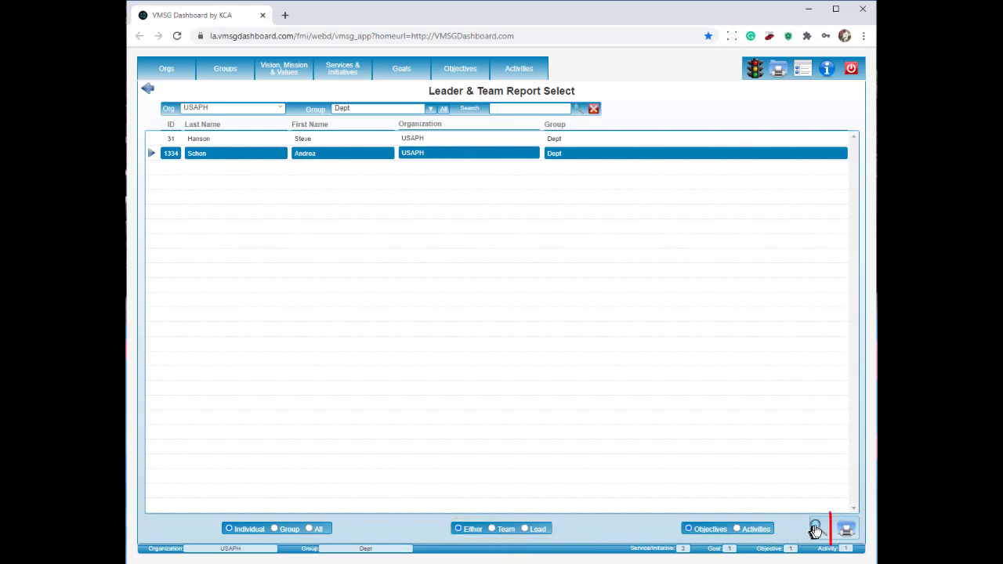
pyautogui.click(850, 530)
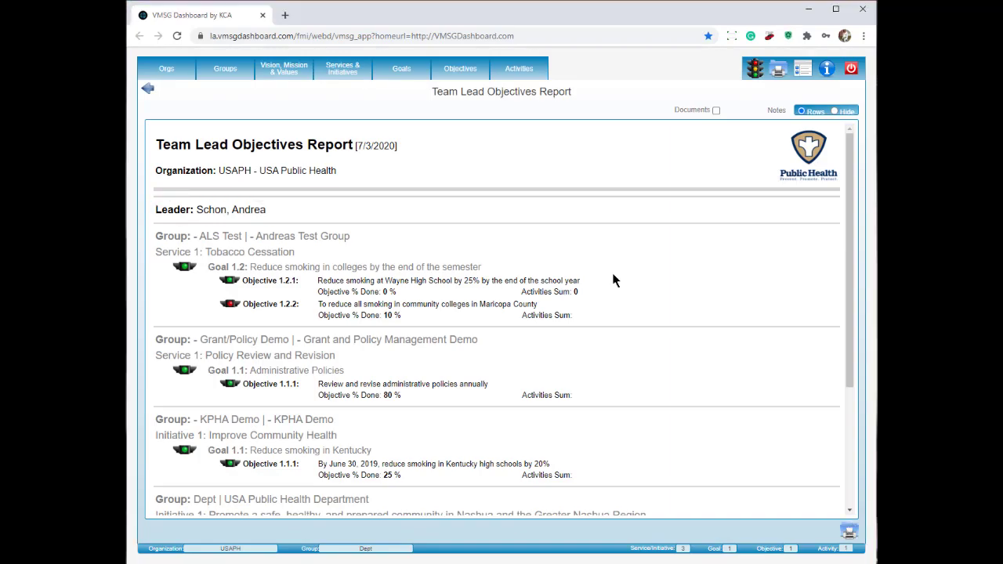
# Step: Run the Org Chart report for USAPH with inactive users included, and scroll to the Dept users
pyautogui.click(780, 71)
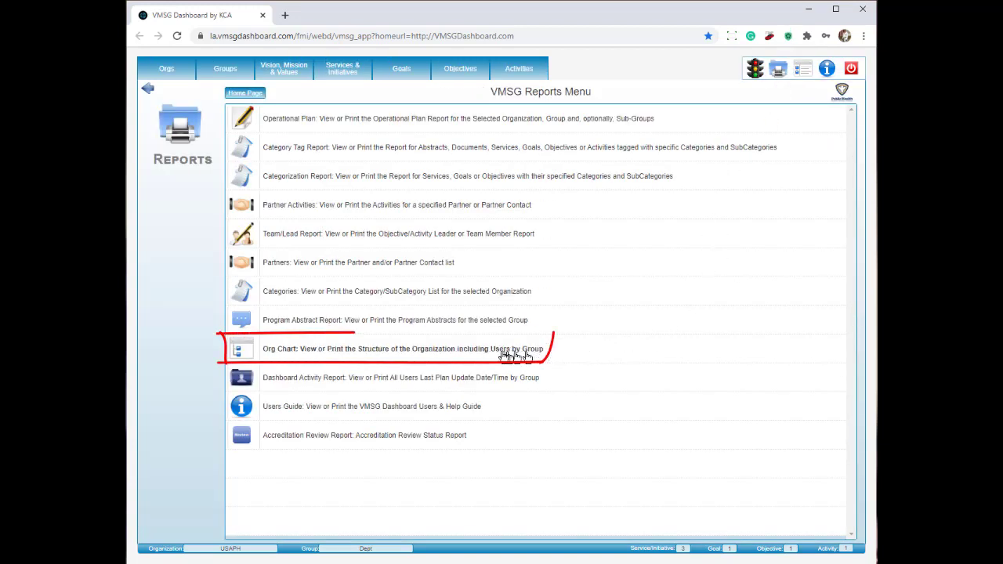
pyautogui.click(479, 353)
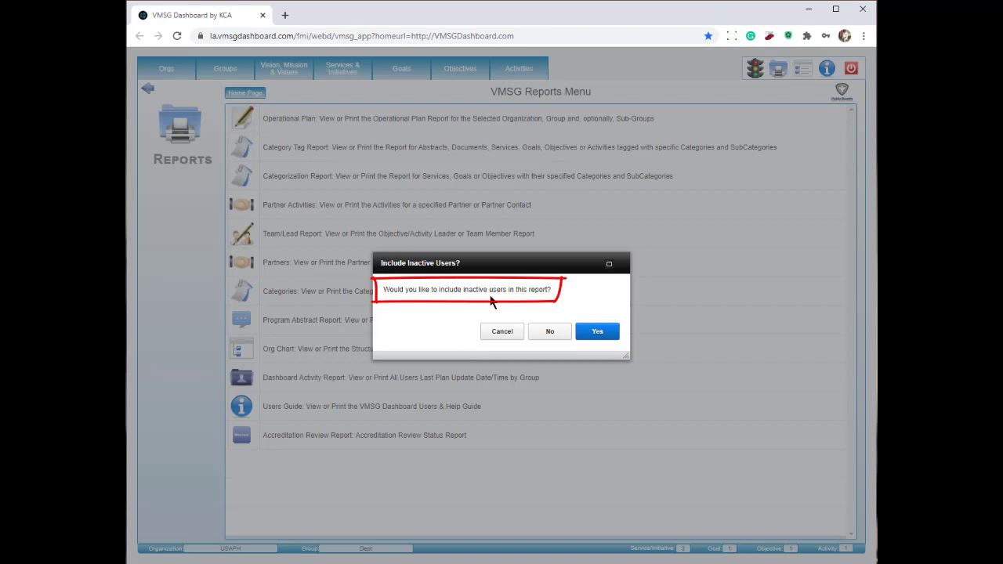
pyautogui.click(598, 333)
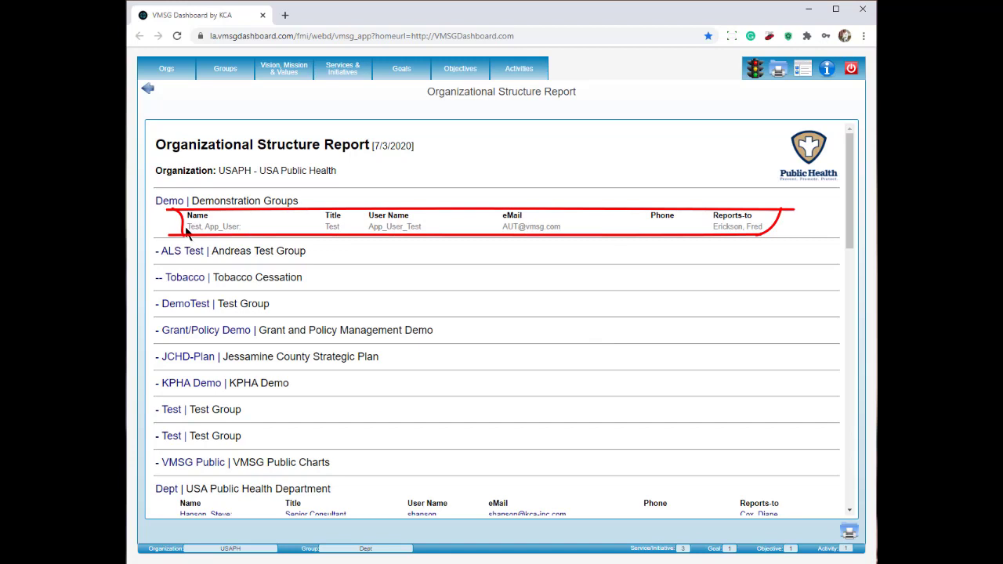
pyautogui.moveTo(185, 232); pyautogui.dragTo(792, 235)
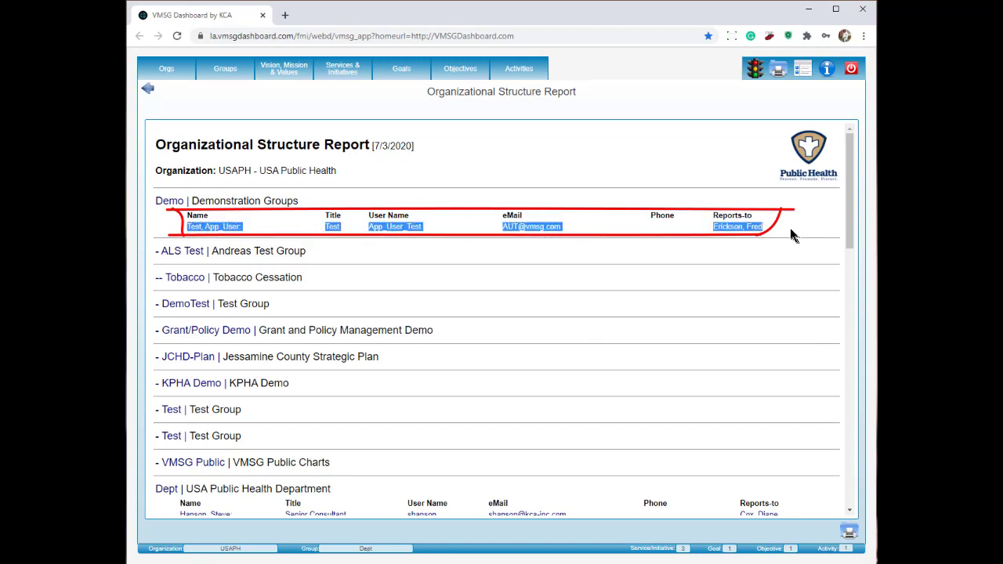
pyautogui.click(769, 233)
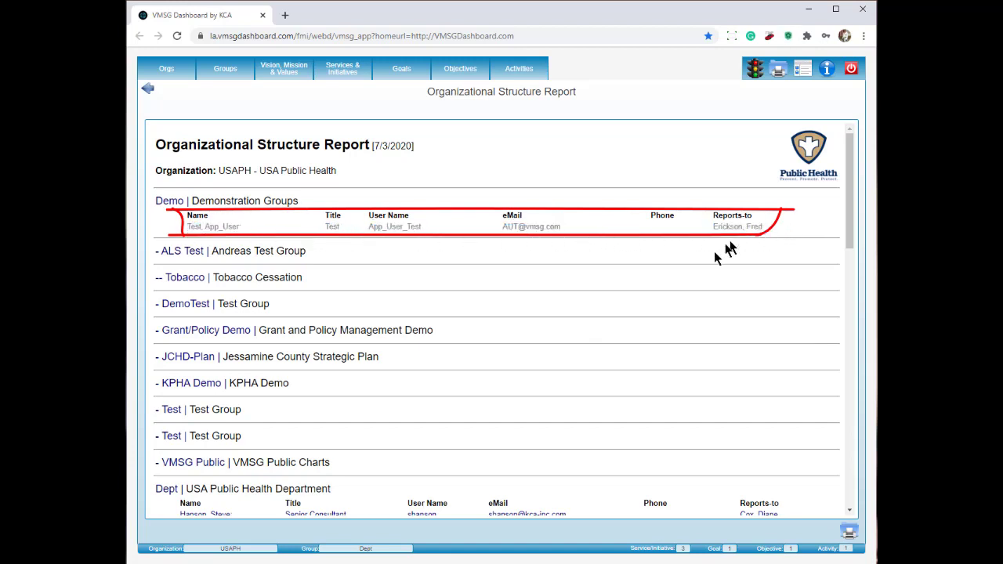
pyautogui.scroll(-3, 714, 251)
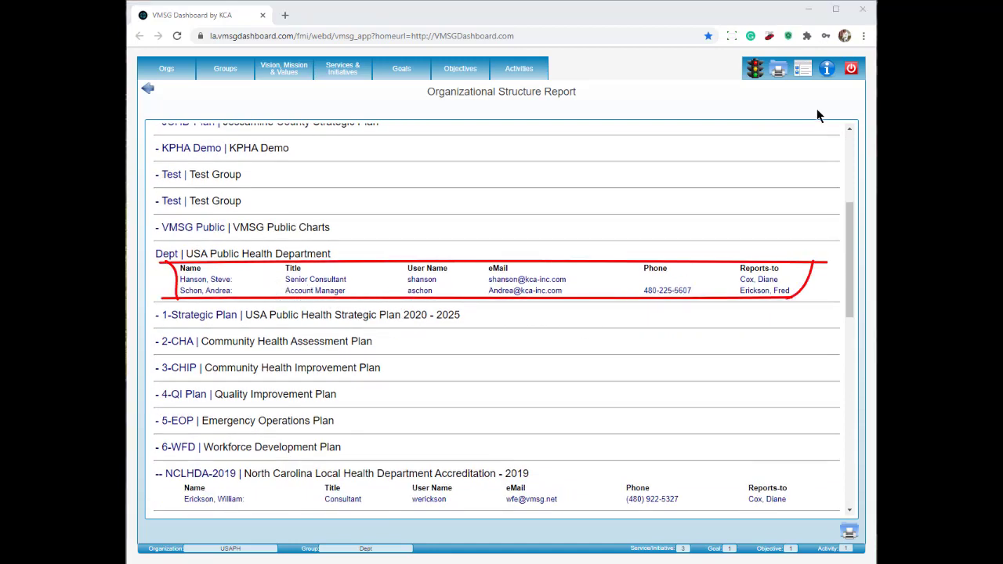
# Step: Save the Users Guide PDF as Temp_VMSG_User_Guide.pdf in Downloads, overwriting the existing copy
pyautogui.click(779, 72)
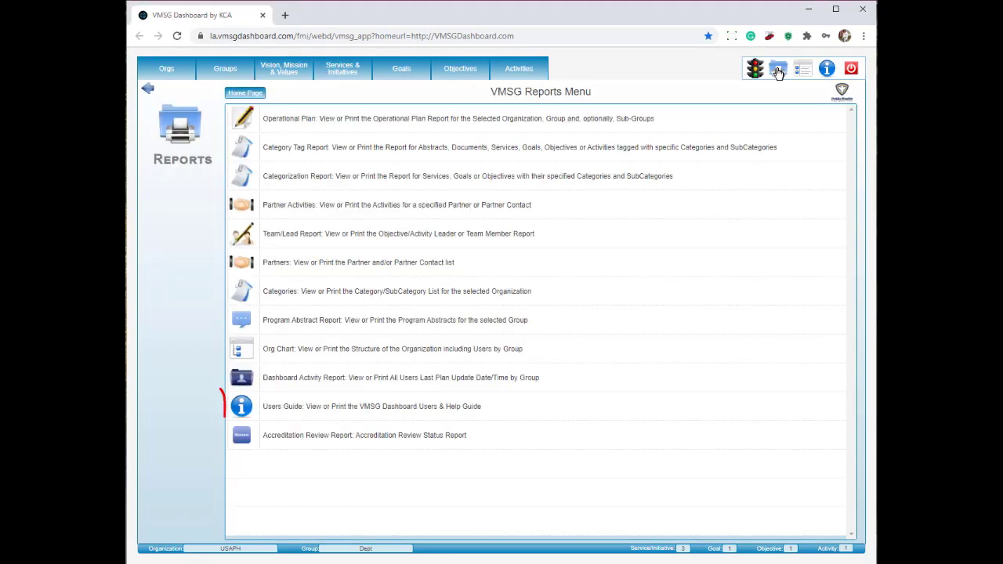
pyautogui.click(403, 407)
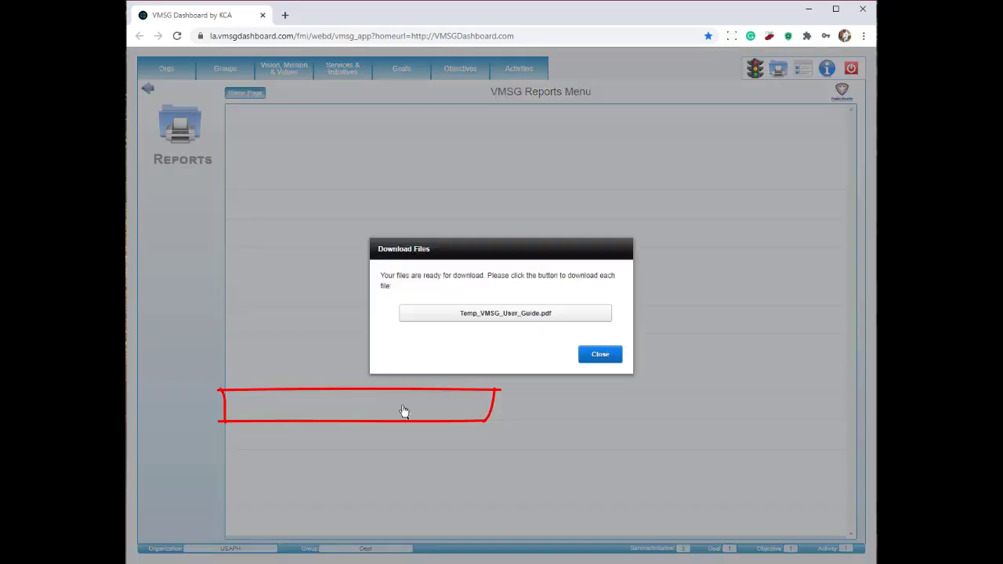
pyautogui.click(510, 313)
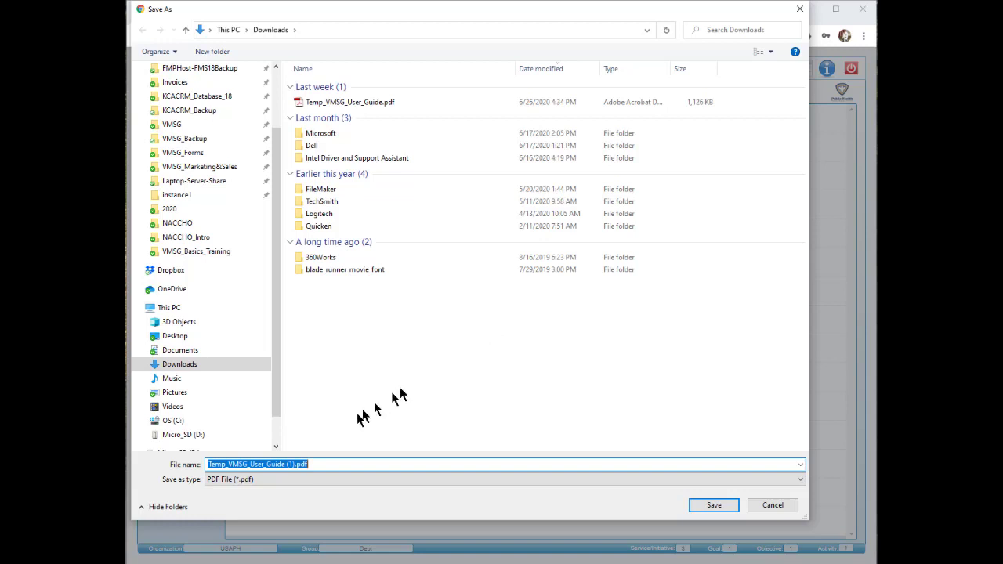
pyautogui.click(384, 102)
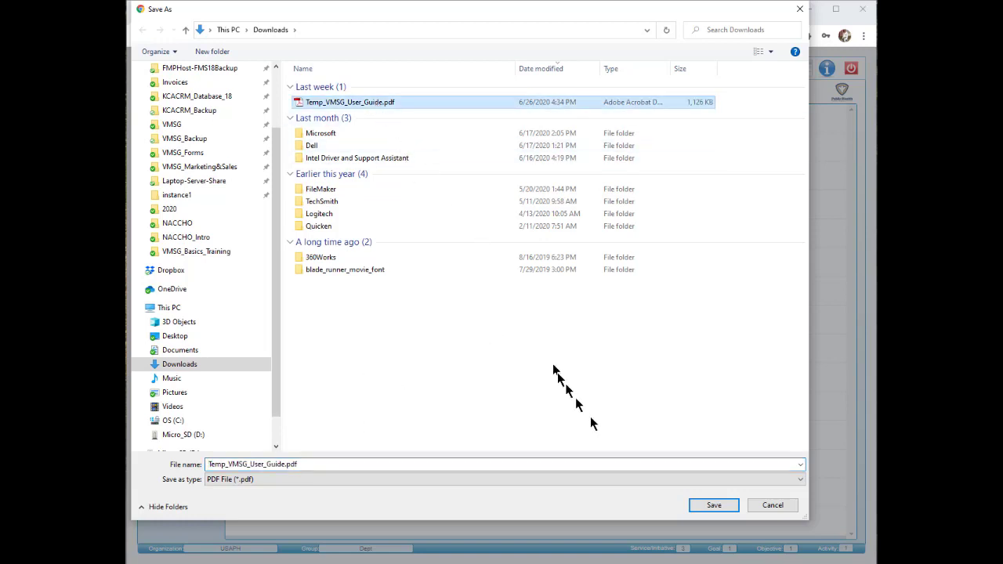
pyautogui.click(714, 506)
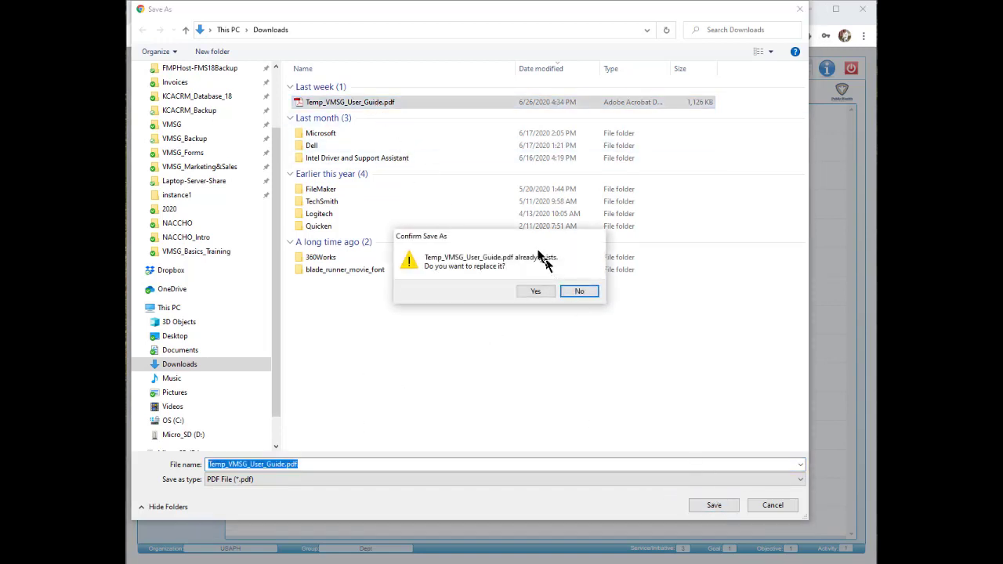
pyautogui.click(536, 292)
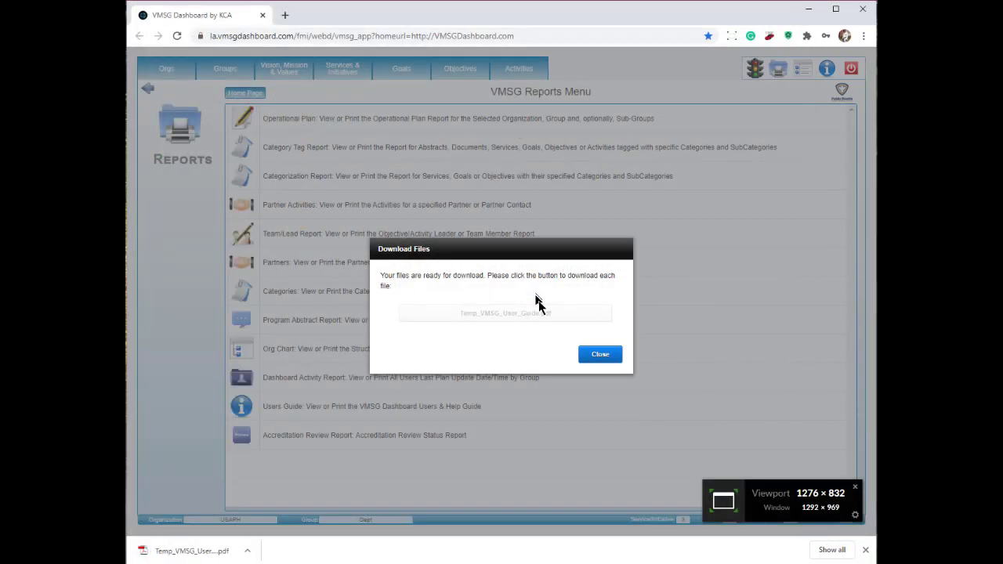
pyautogui.click(601, 355)
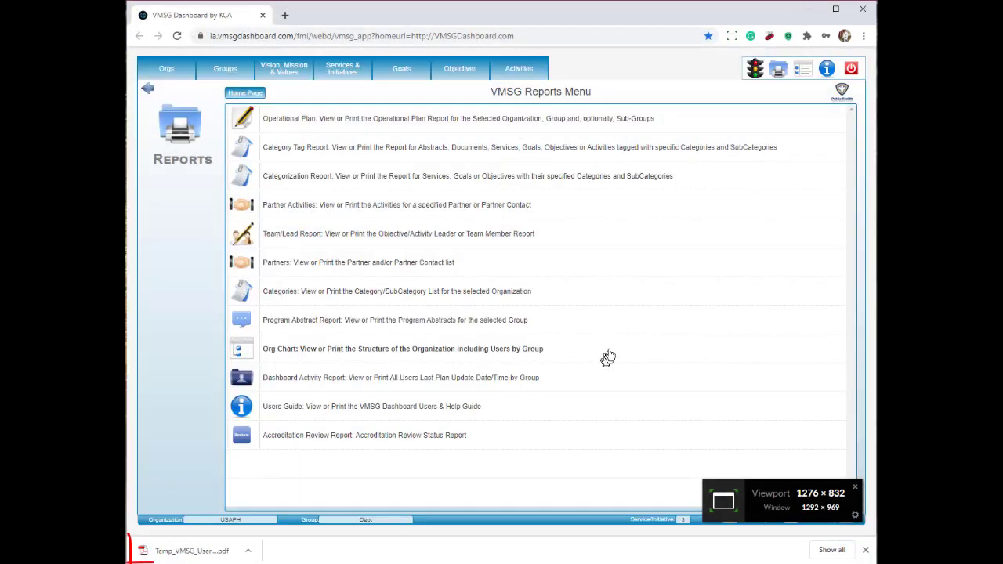
# Step: In the downloaded user guide, go to Adding & Managing Goals on page 17 and select its heading
pyautogui.click(201, 554)
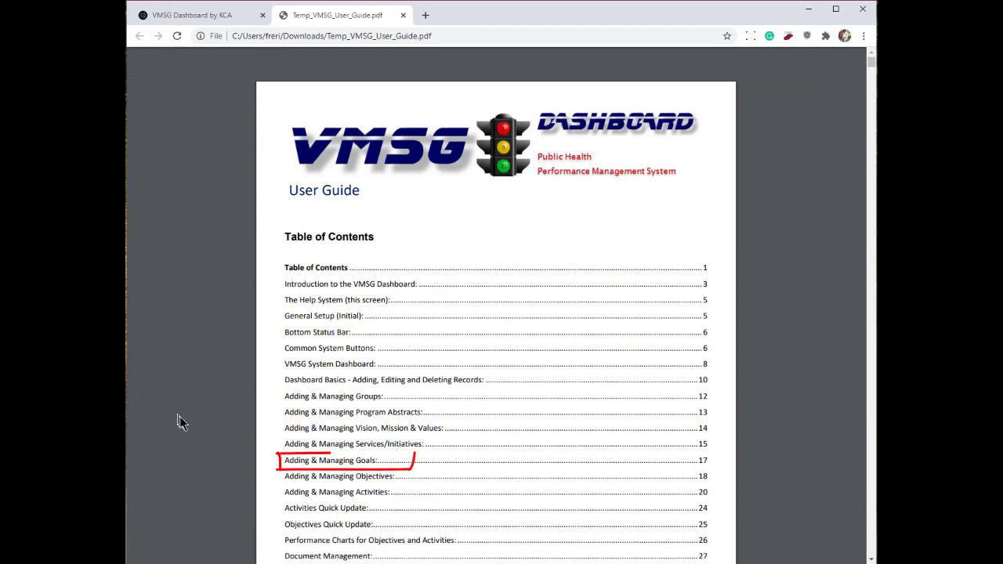
pyautogui.click(334, 464)
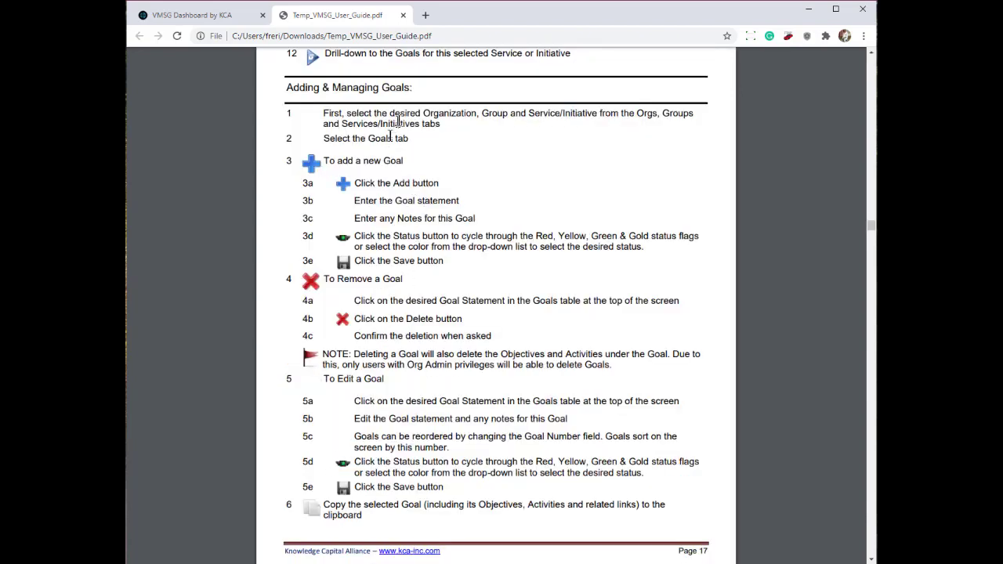
pyautogui.moveTo(416, 88); pyautogui.dragTo(244, 86)
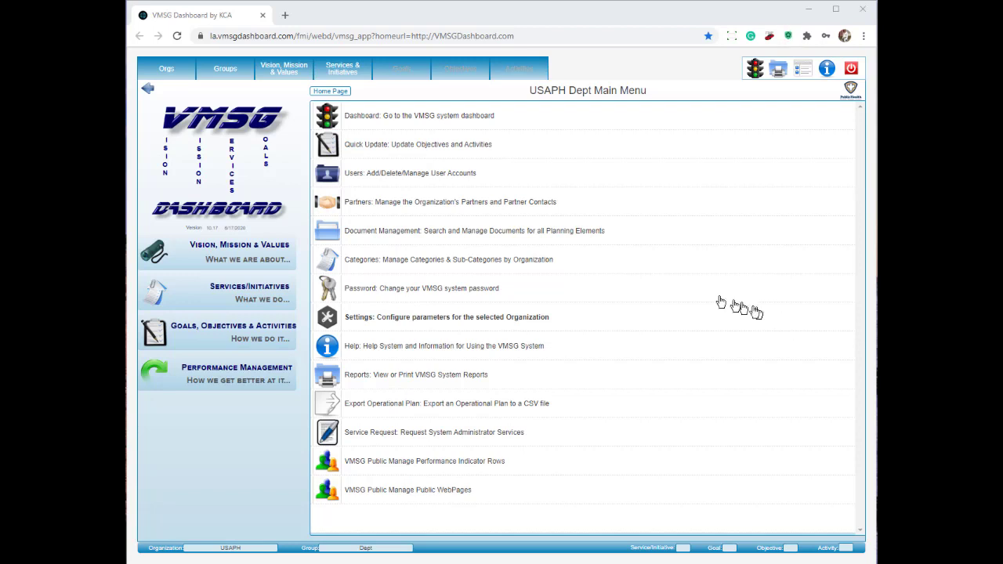
# Step: Select the PHAB Accreditation - Local group and drill through Domain 1 and objective 1 to Activities
pyautogui.click(225, 70)
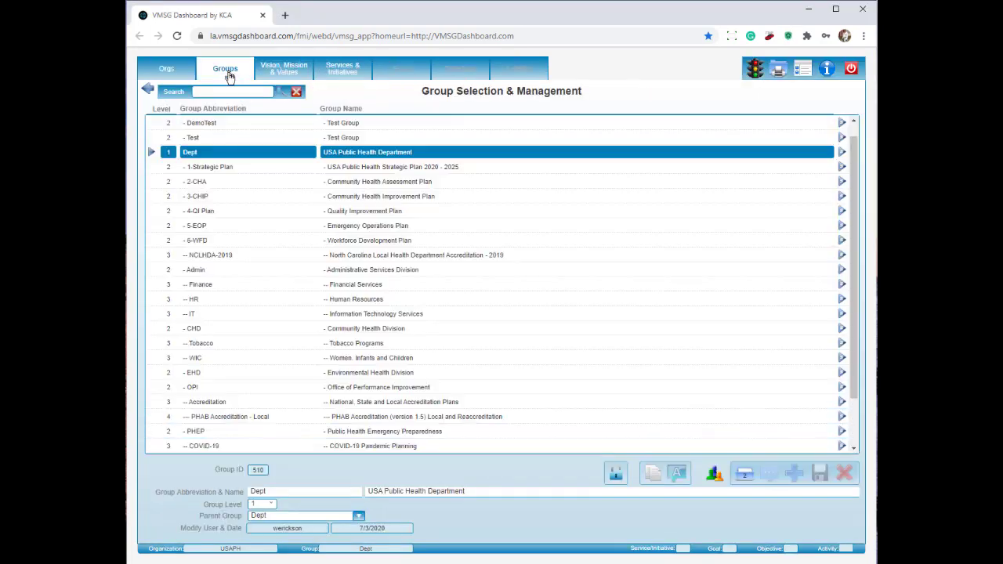
pyautogui.click(257, 417)
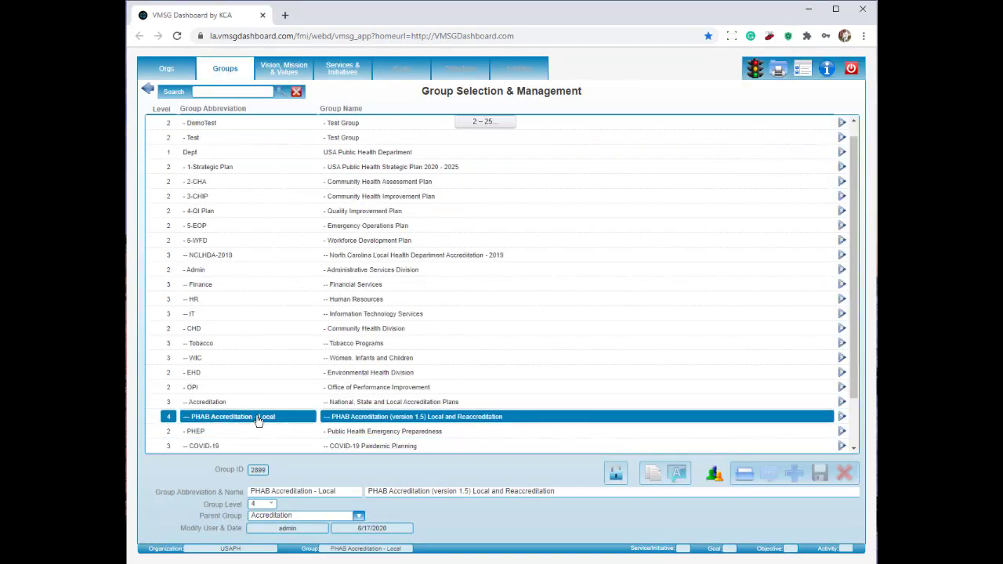
pyautogui.click(345, 75)
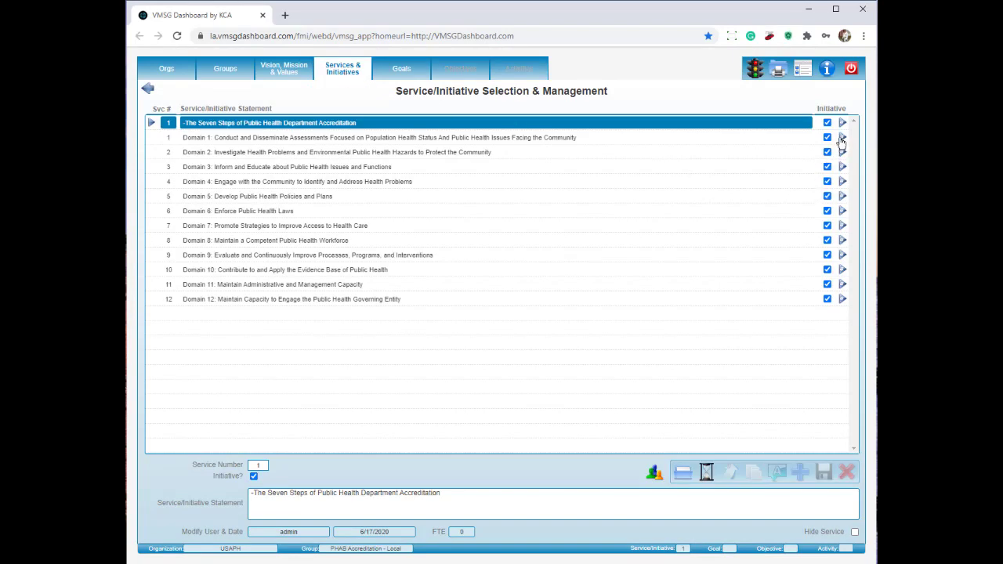
pyautogui.click(841, 139)
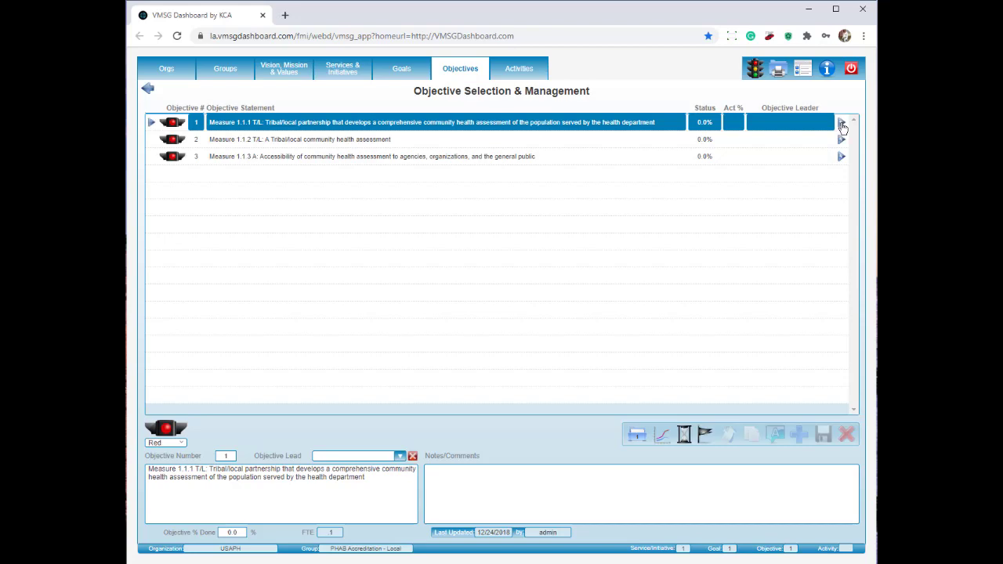
pyautogui.click(842, 126)
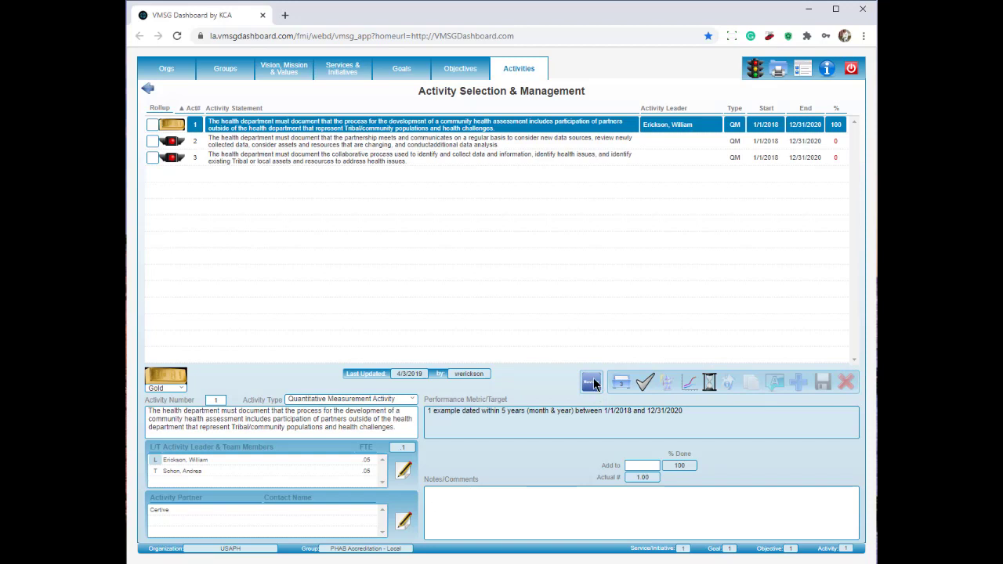
# Step: Check activity 1's site visitor comments and Health Dept. response, then update the plan with the review
pyautogui.click(593, 383)
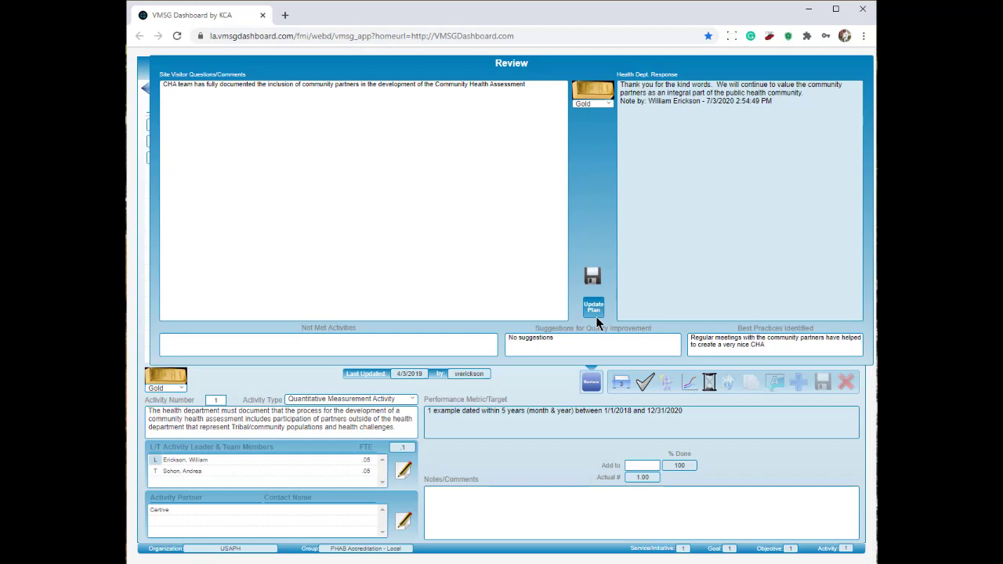
pyautogui.click(596, 317)
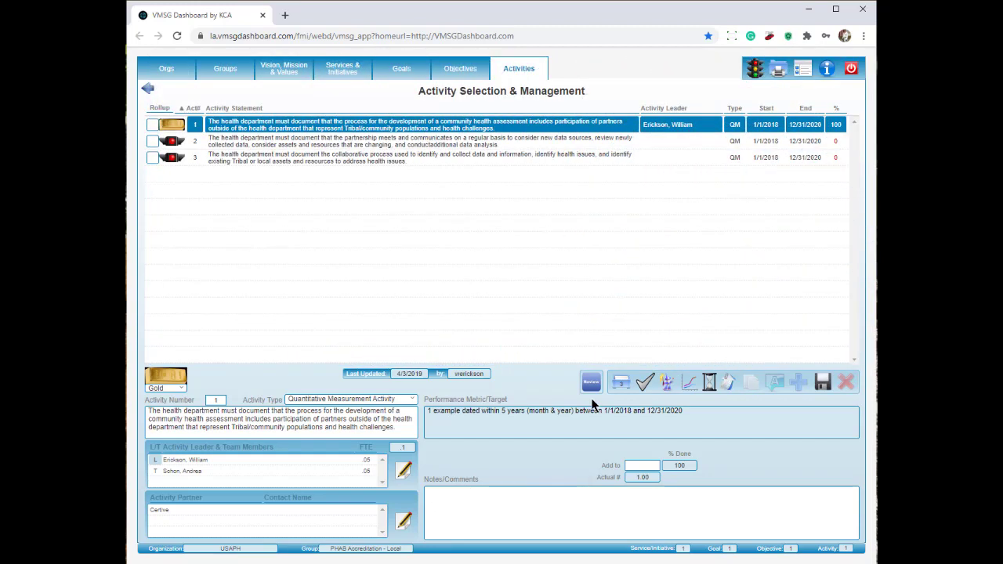
# Step: Reopen activity 1's review to verify the reviewer note, then go to the VMSG Reports Menu
pyautogui.click(591, 383)
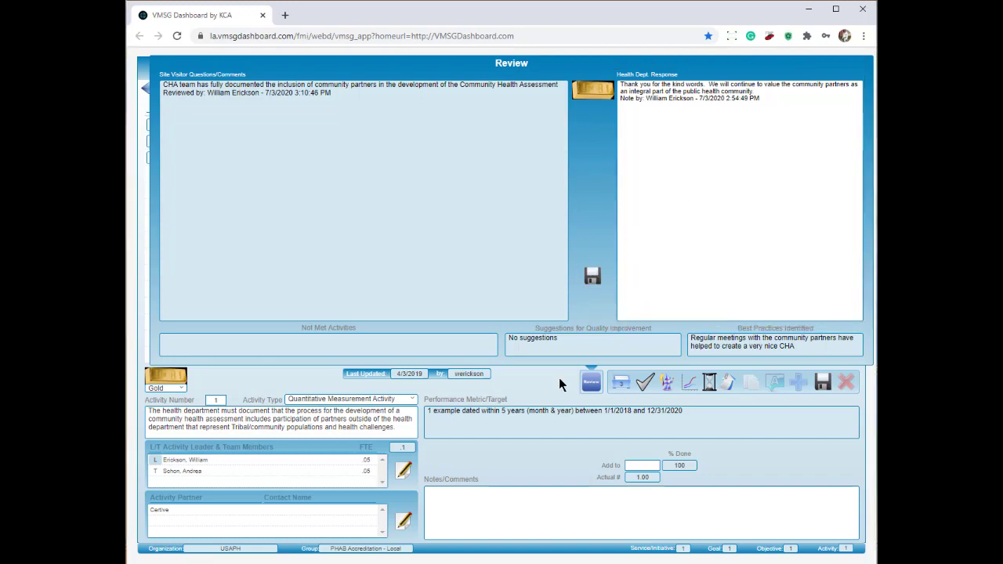
pyautogui.click(602, 381)
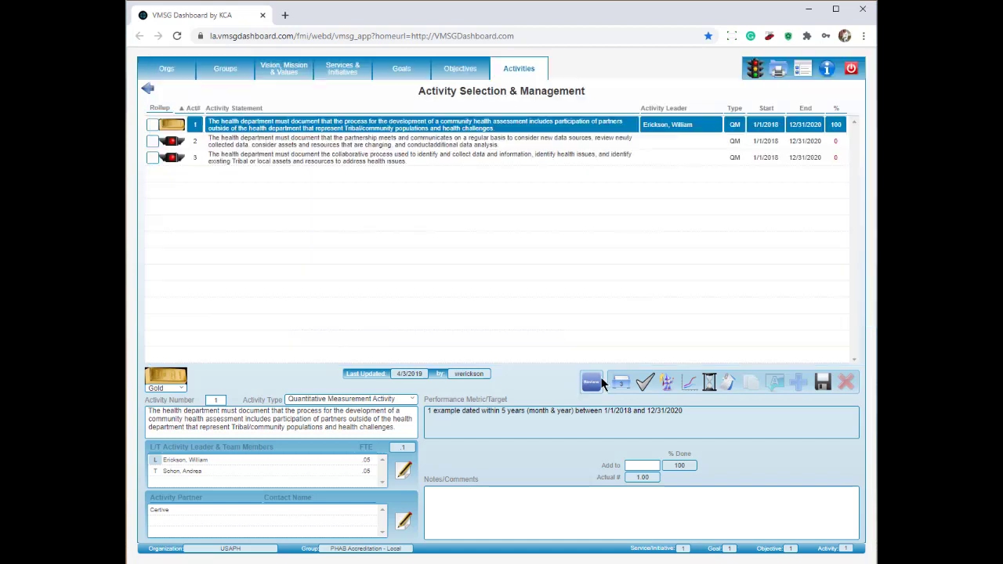
pyautogui.click(777, 69)
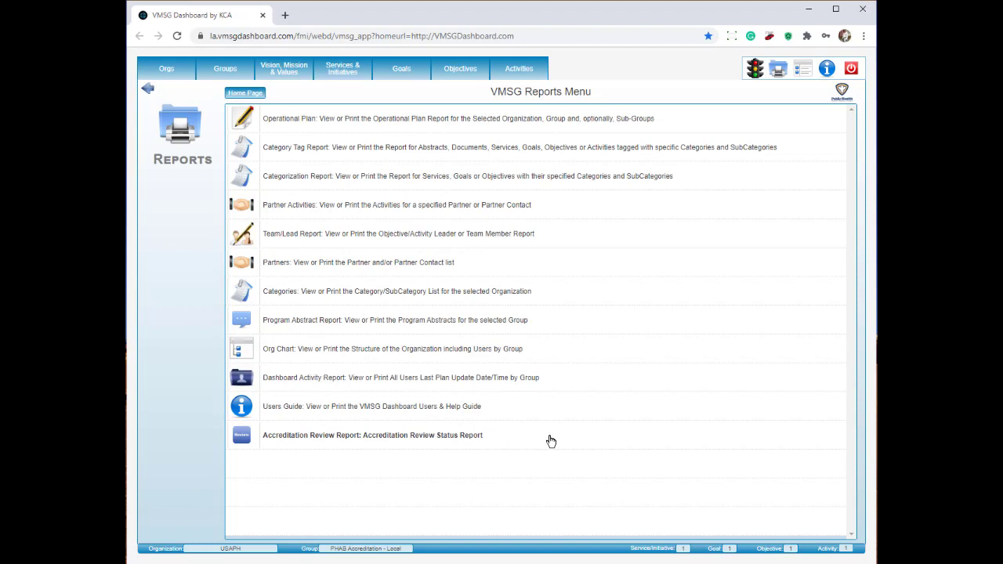
# Step: Reselect PHAB Accreditation - Local and run its Accreditation Review Report, scrolling to the Measure 1.1.1 activities
pyautogui.click(227, 71)
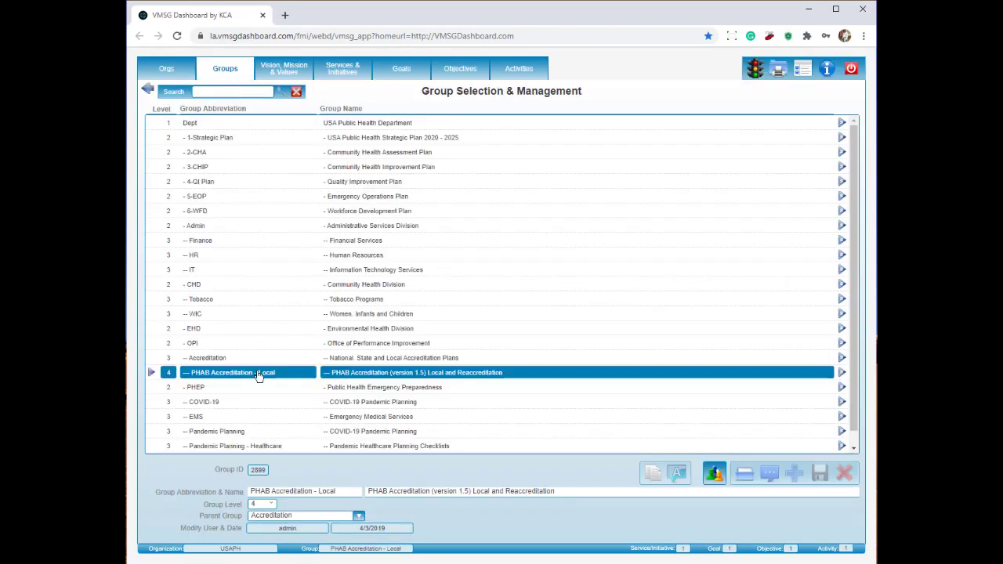
pyautogui.click(259, 376)
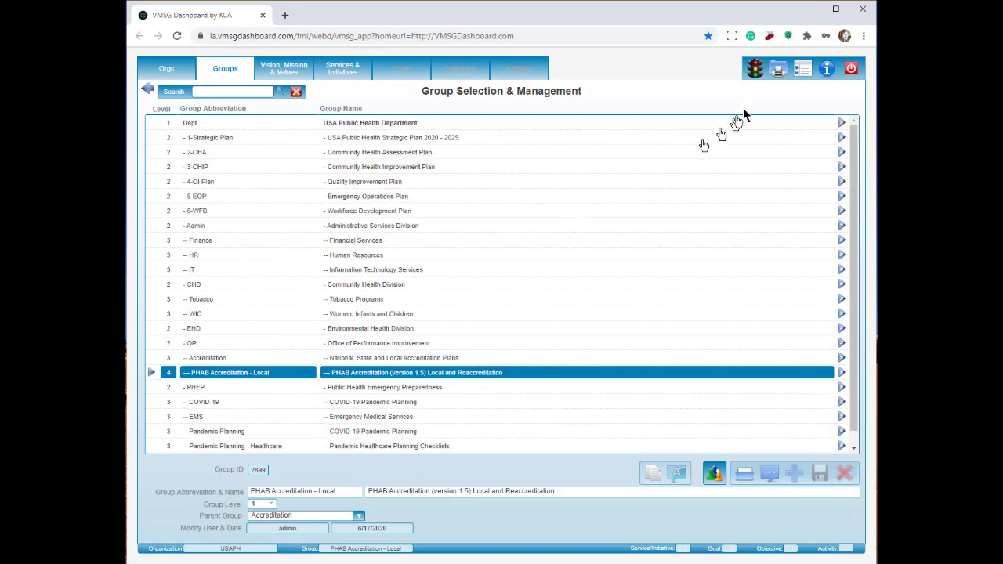
pyautogui.click(779, 73)
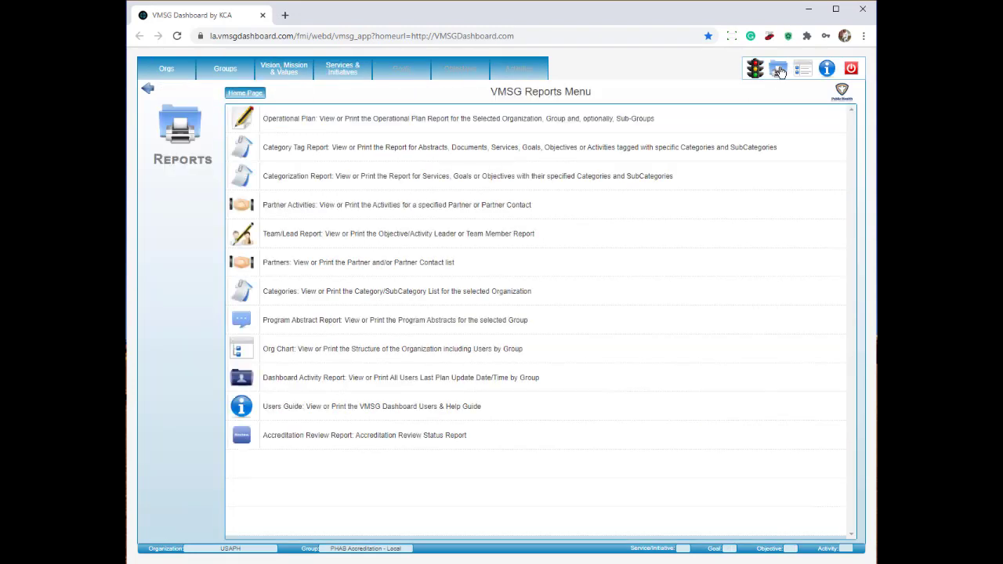
pyautogui.click(327, 437)
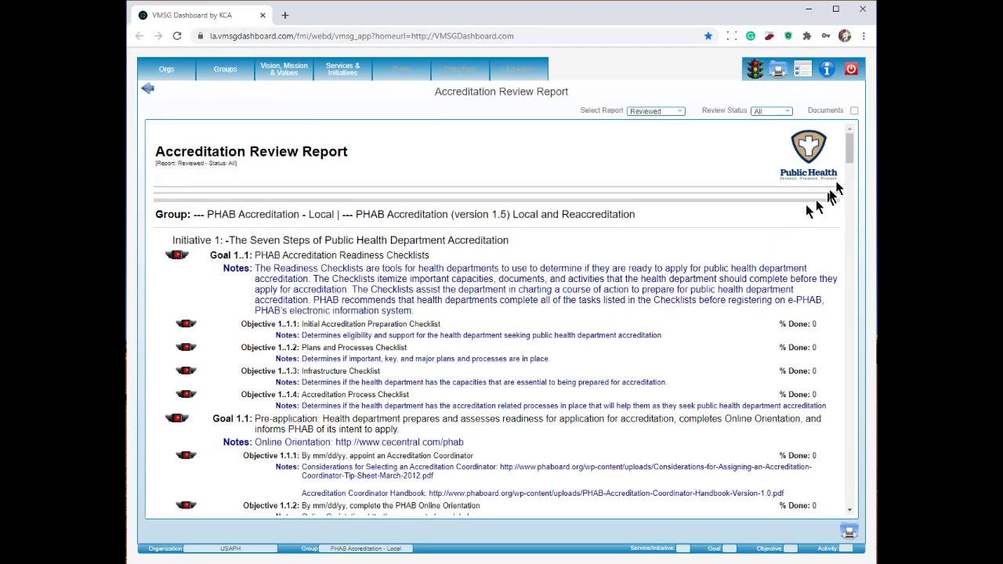
pyautogui.moveTo(853, 146); pyautogui.dragTo(846, 223)
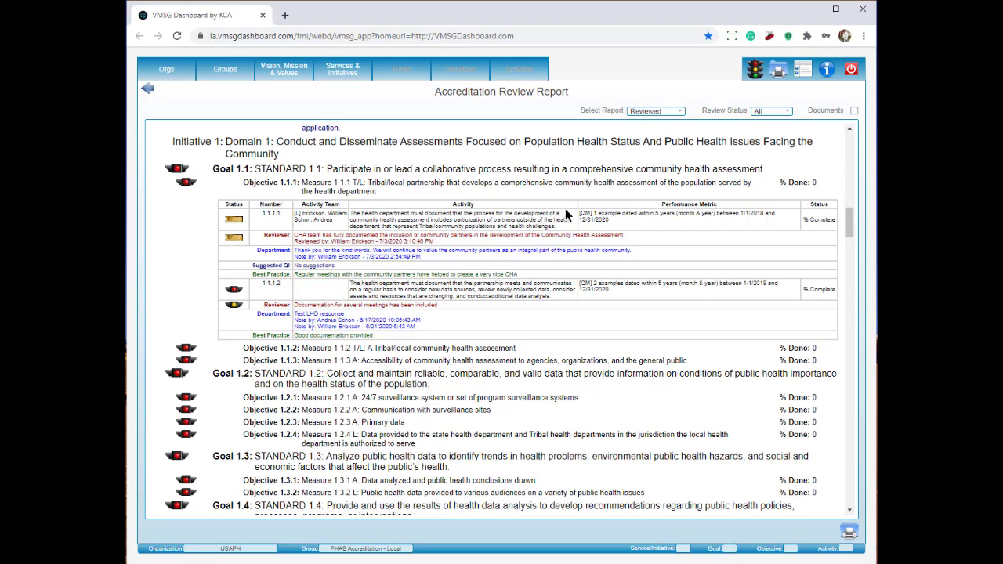
# Step: Keep report type Reviewed and review status All, and include linked documents such as 1_1_1_Cover.pdf
pyautogui.click(681, 111)
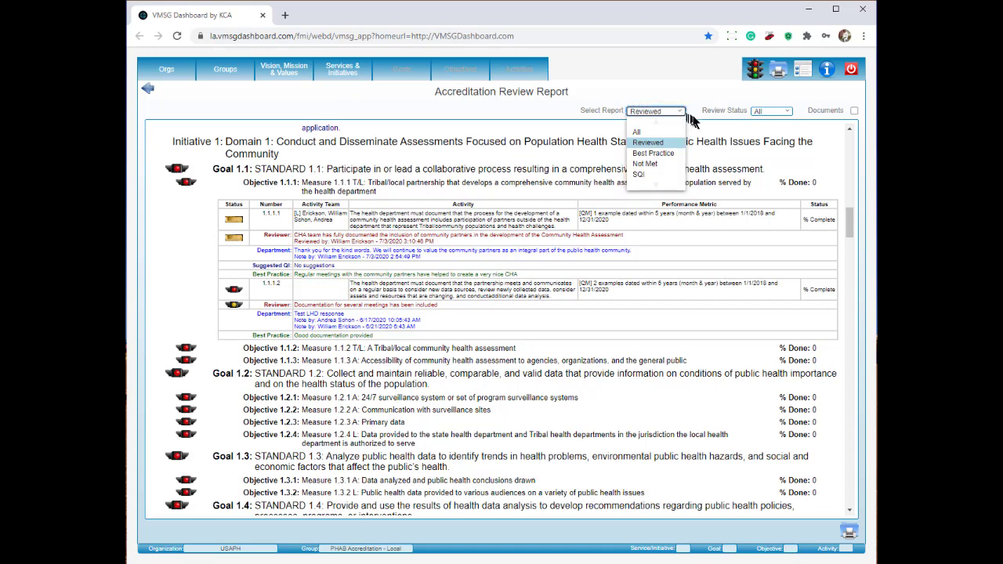
pyautogui.click(695, 126)
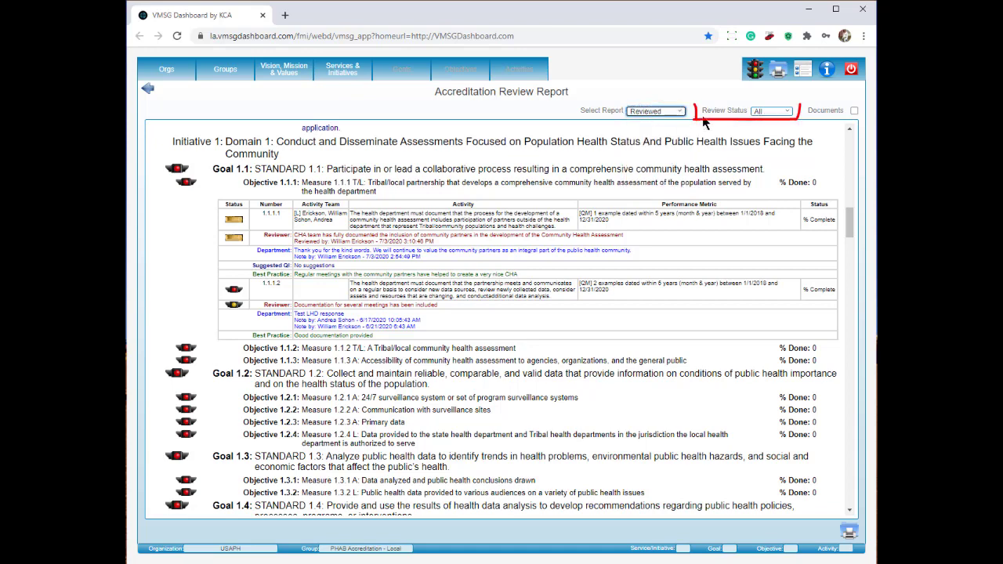
pyautogui.click(787, 112)
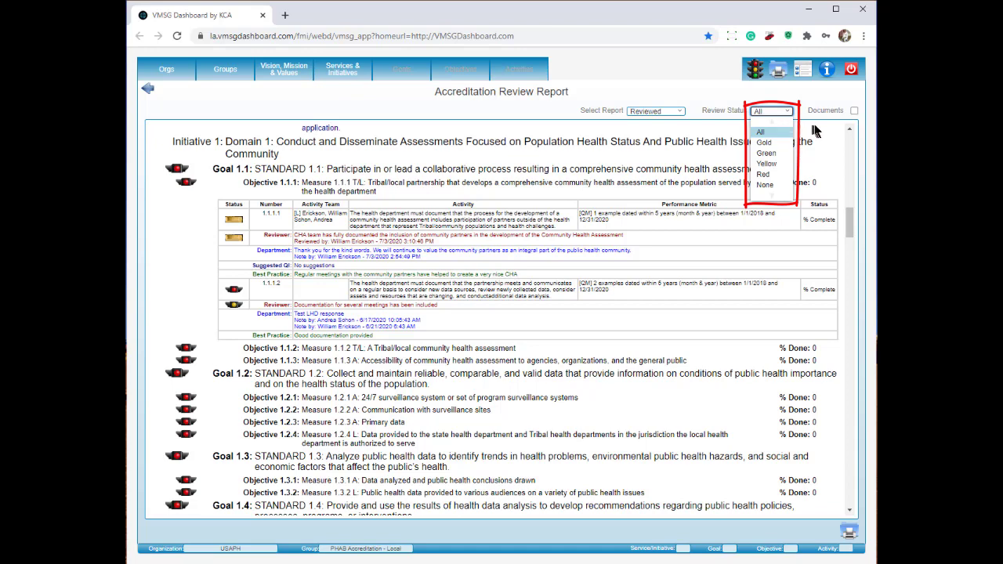
pyautogui.click(827, 127)
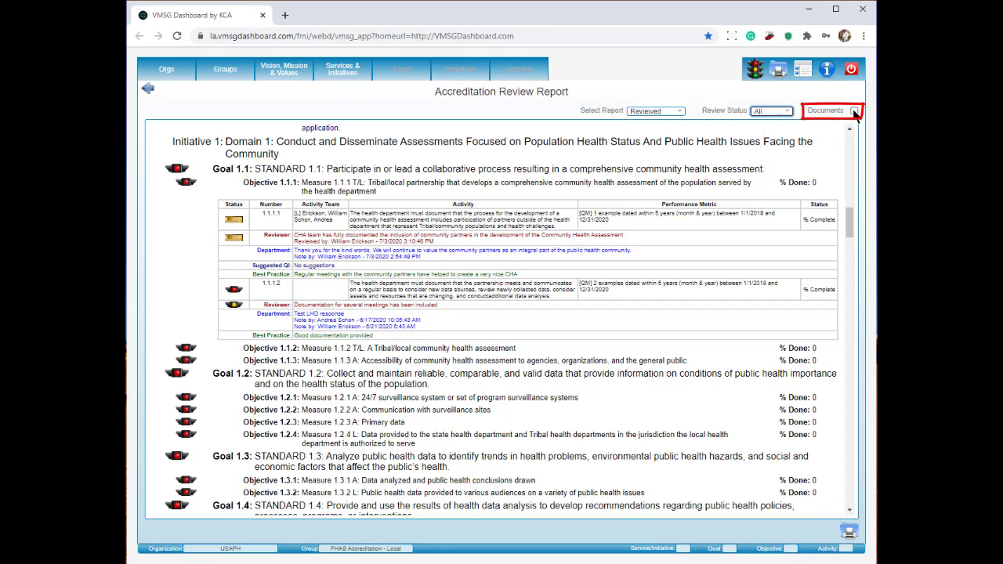
pyautogui.click(854, 112)
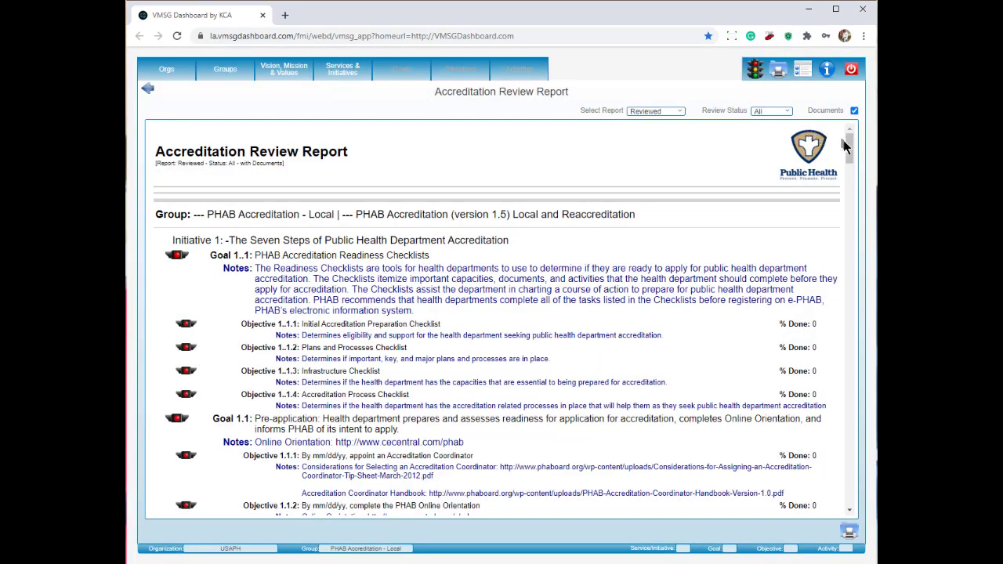
pyautogui.moveTo(848, 147); pyautogui.dragTo(854, 227)
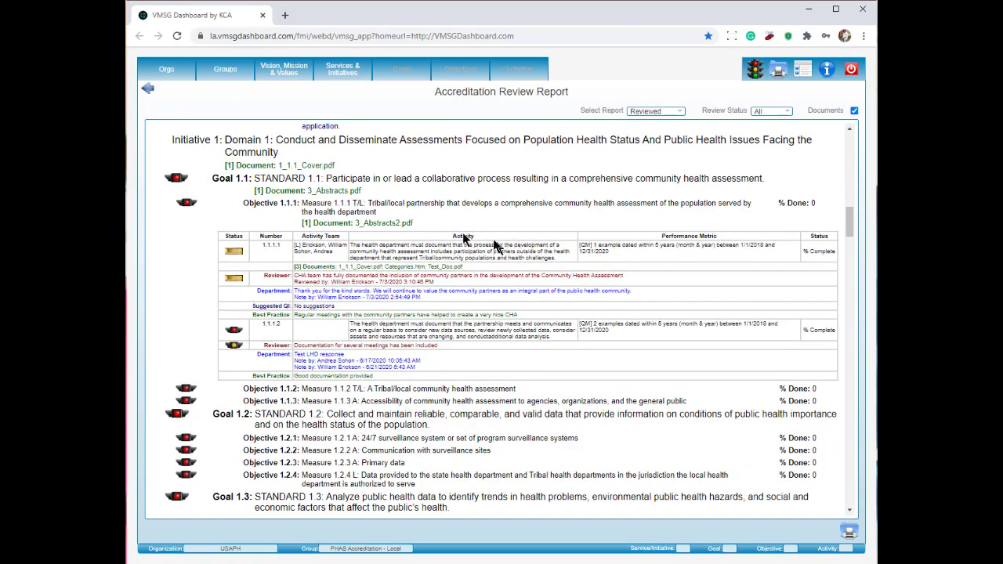